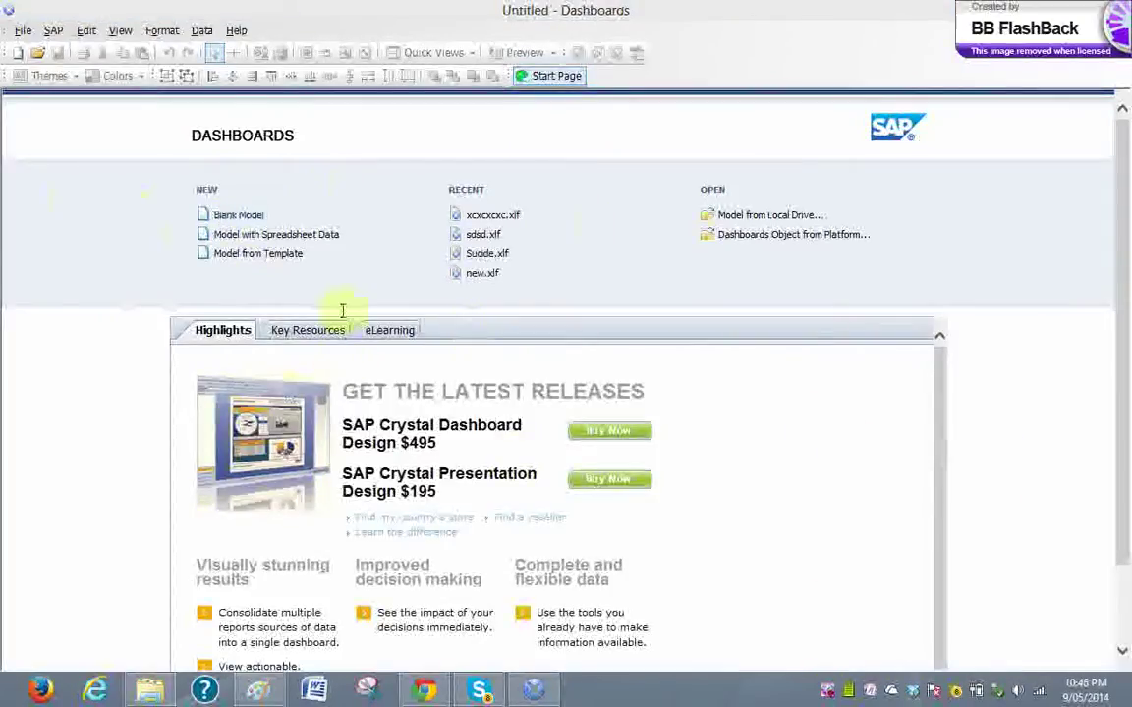
# Create a new model with spreadsheet data from the Excel file sd in the erp app folder
pyautogui.click(291, 240)
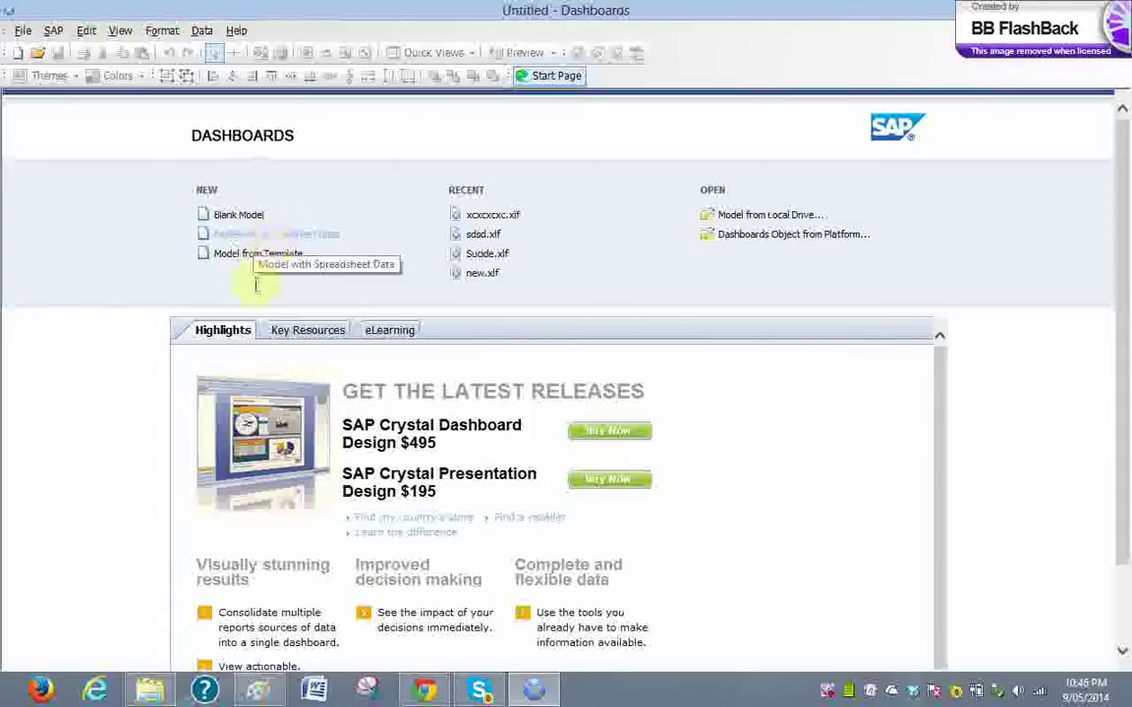
pyautogui.click(257, 241)
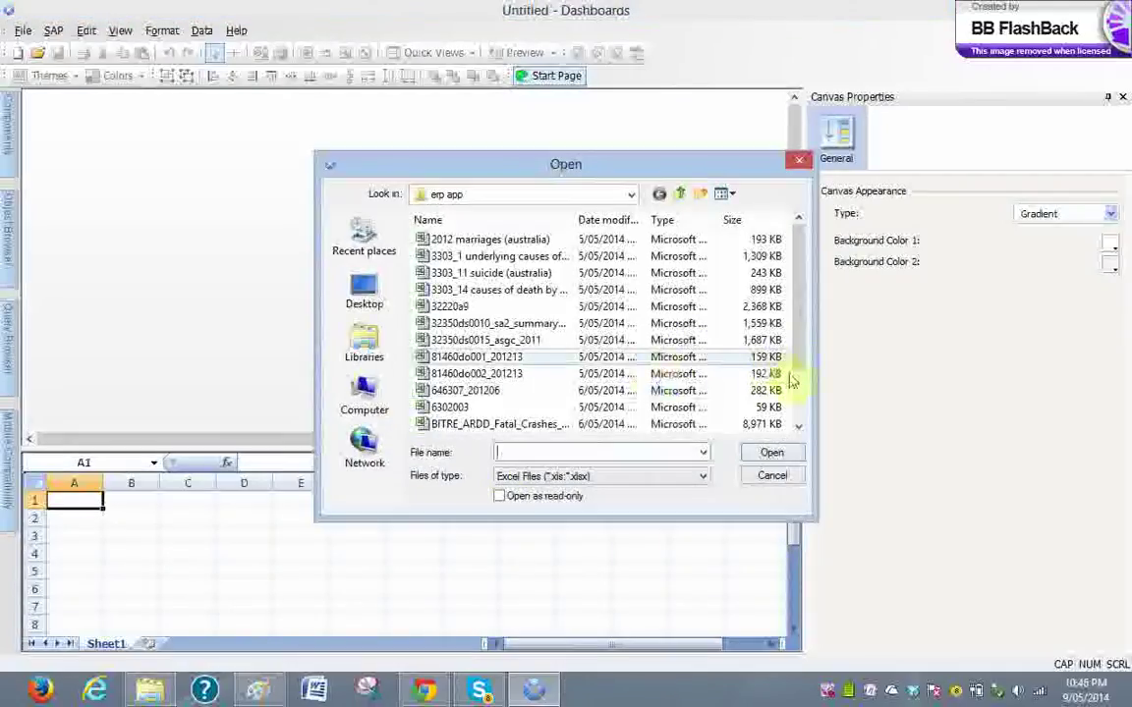
pyautogui.scroll(-2, 786, 411)
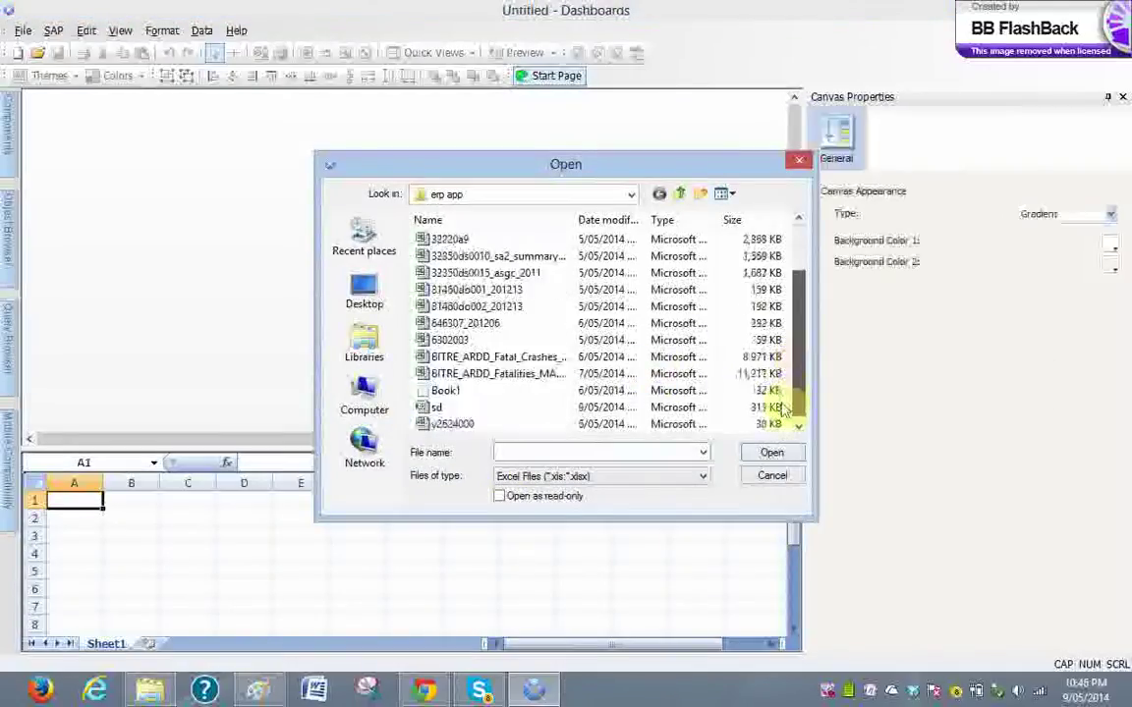
pyautogui.doubleClick(472, 406)
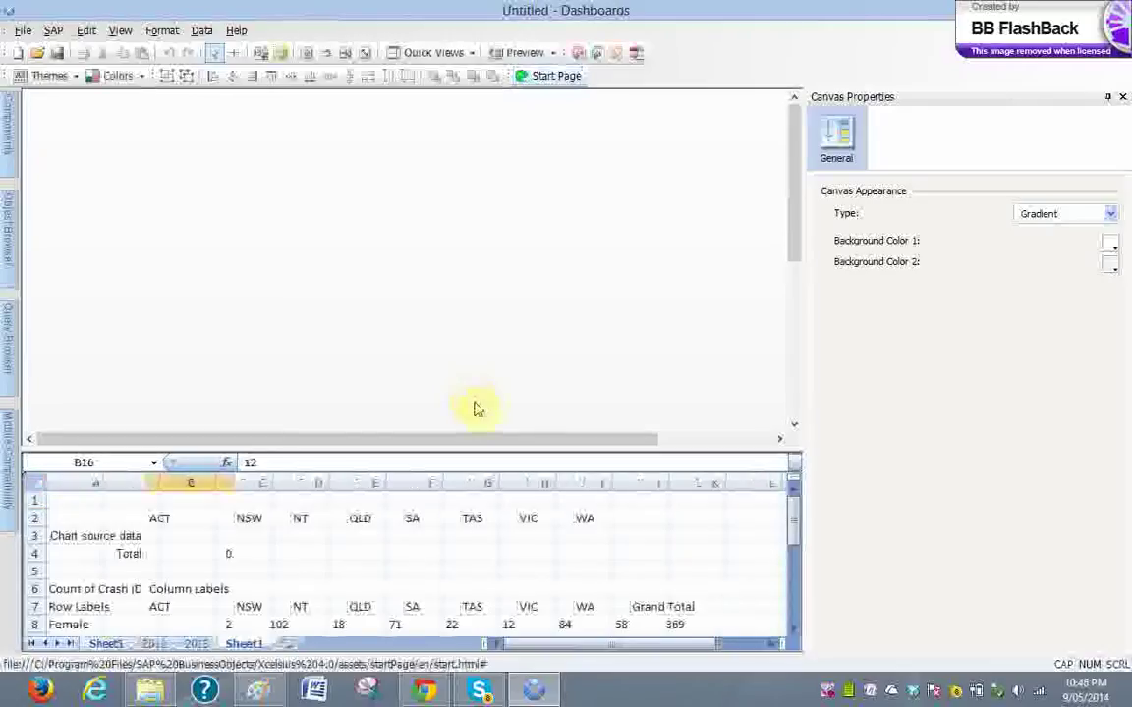
pyautogui.click(177, 646)
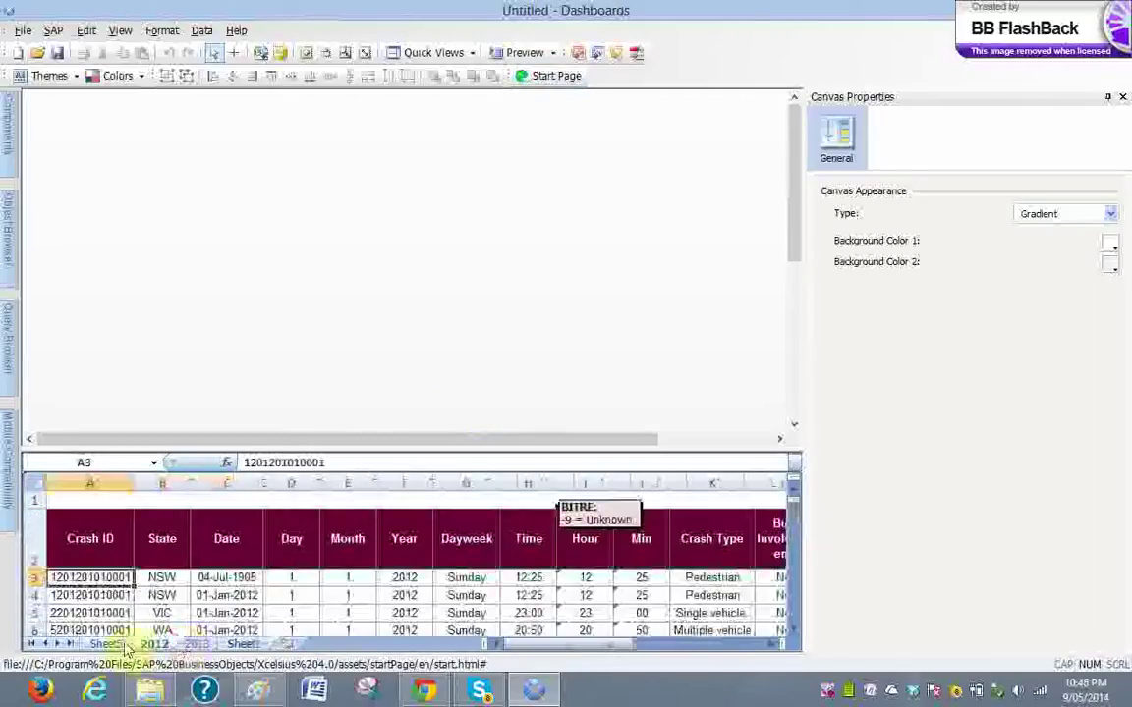
pyautogui.click(107, 643)
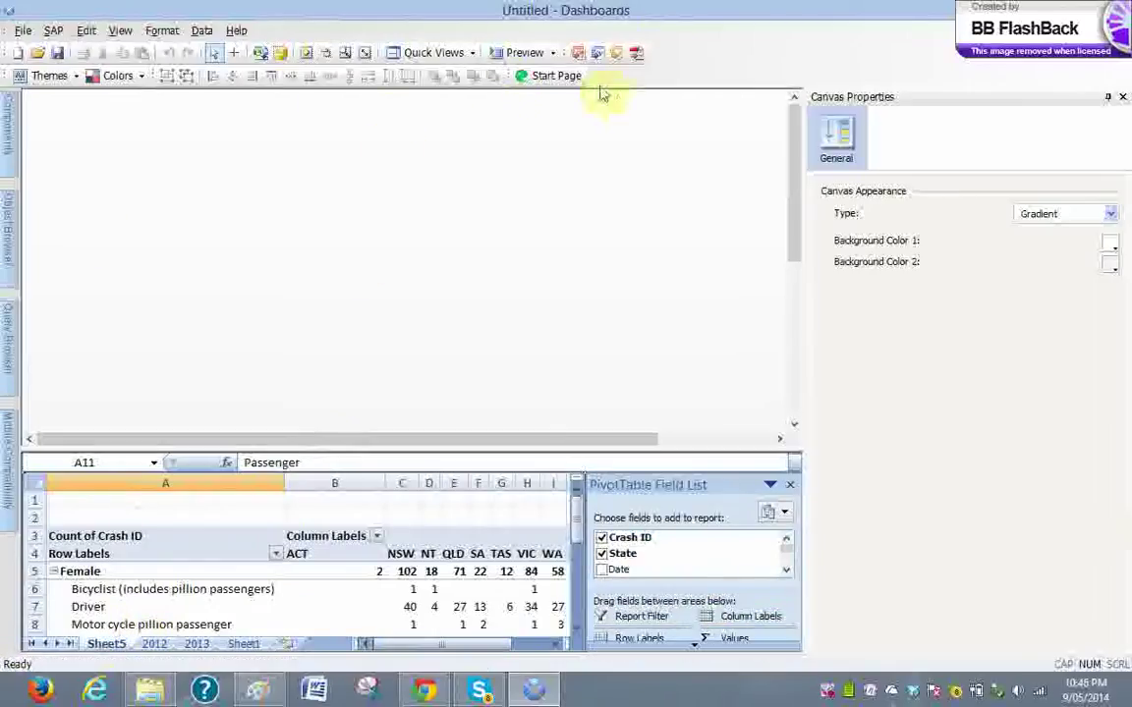
pyautogui.click(472, 54)
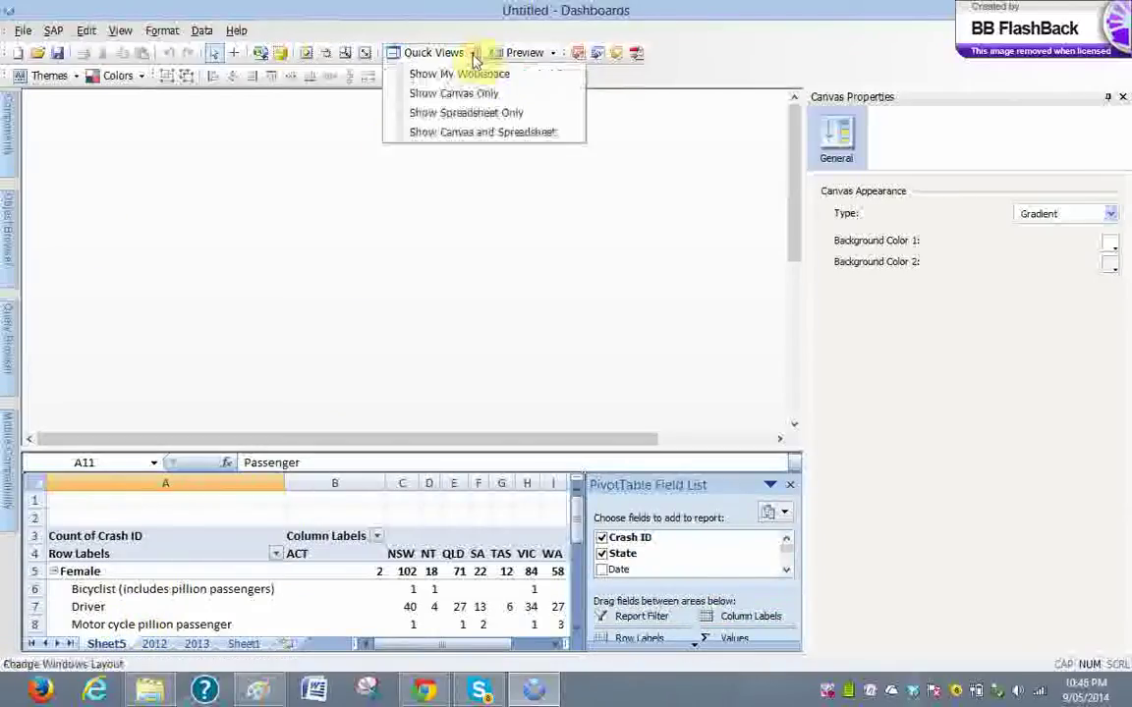
pyautogui.click(543, 135)
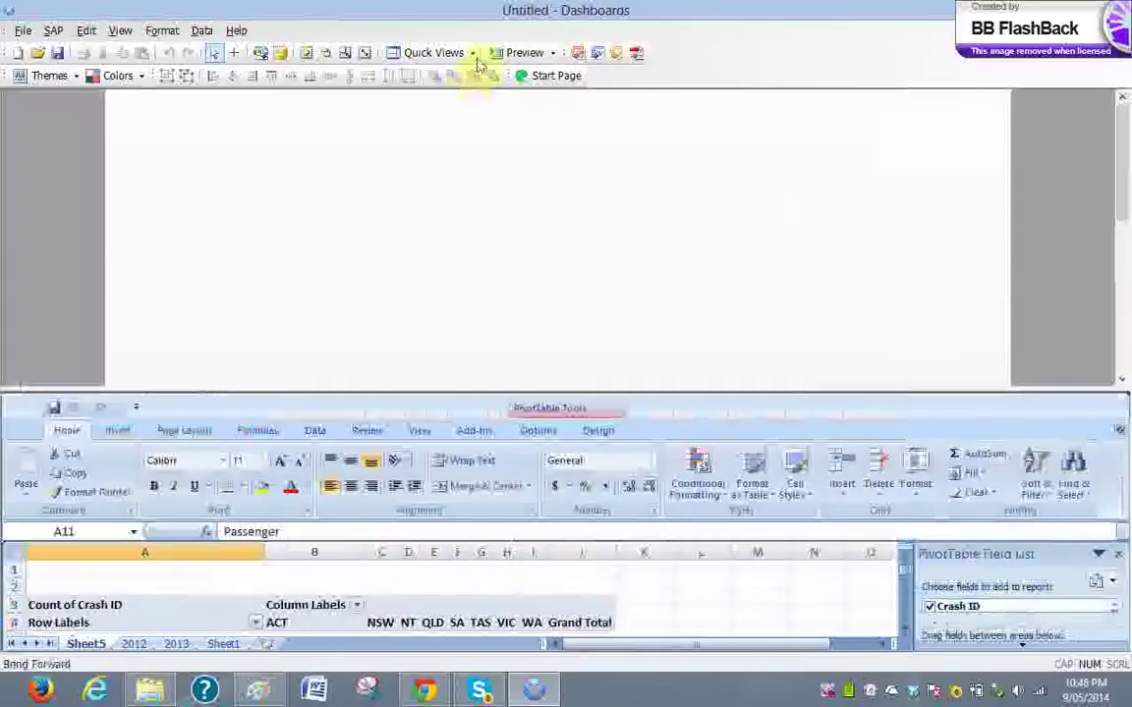
pyautogui.click(473, 54)
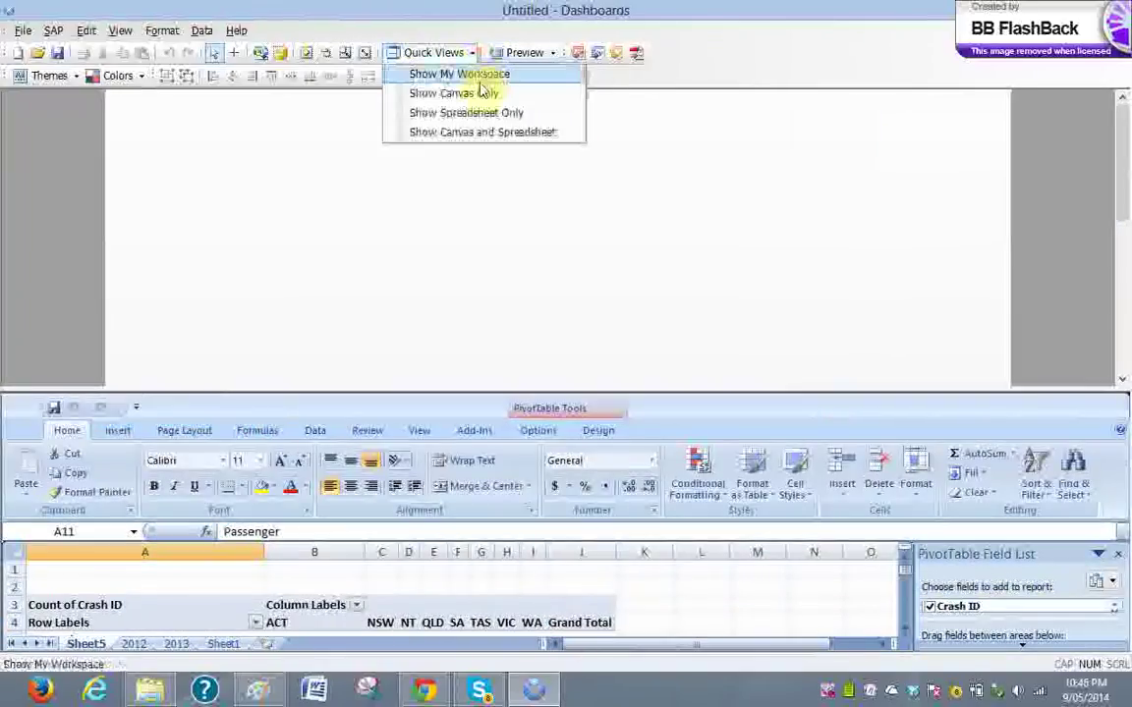
pyautogui.click(481, 76)
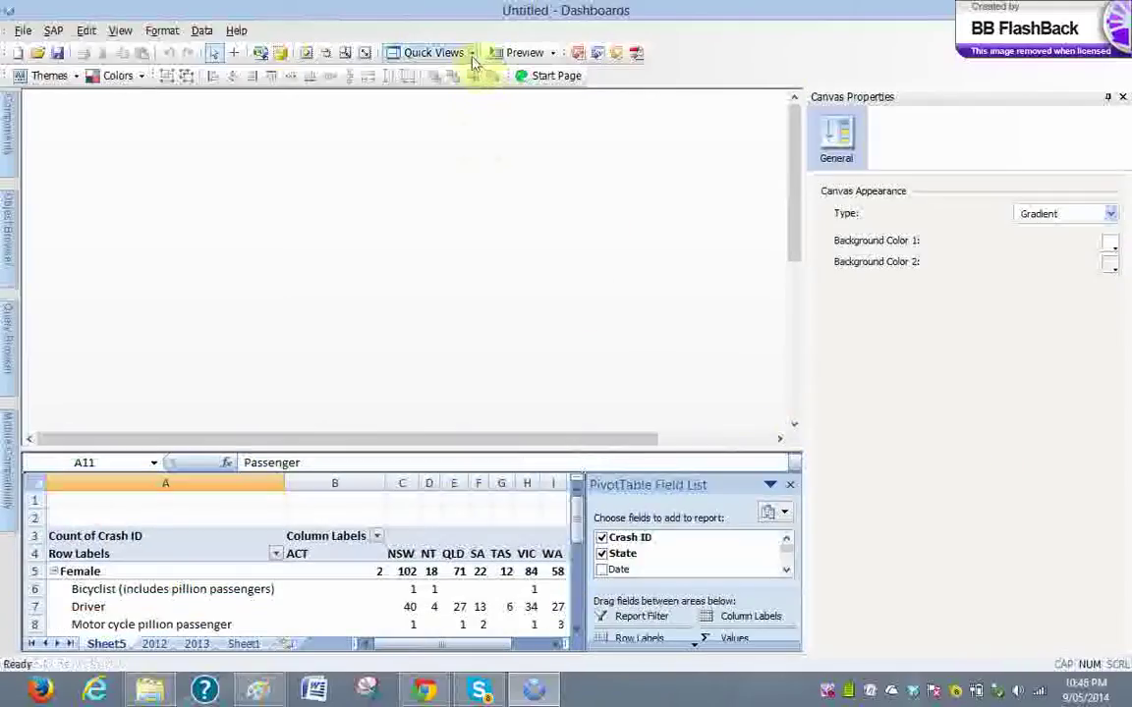
# Switch the layout to show the spreadsheet only and open the 2012 worksheet
pyautogui.click(472, 54)
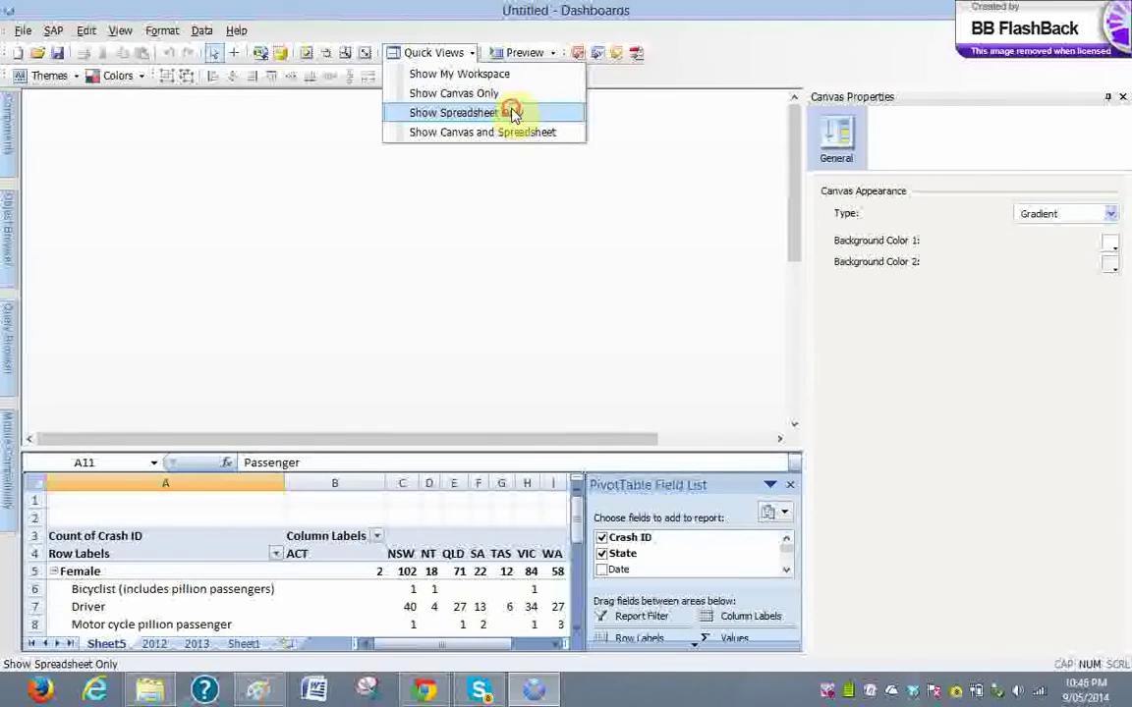
pyautogui.click(511, 113)
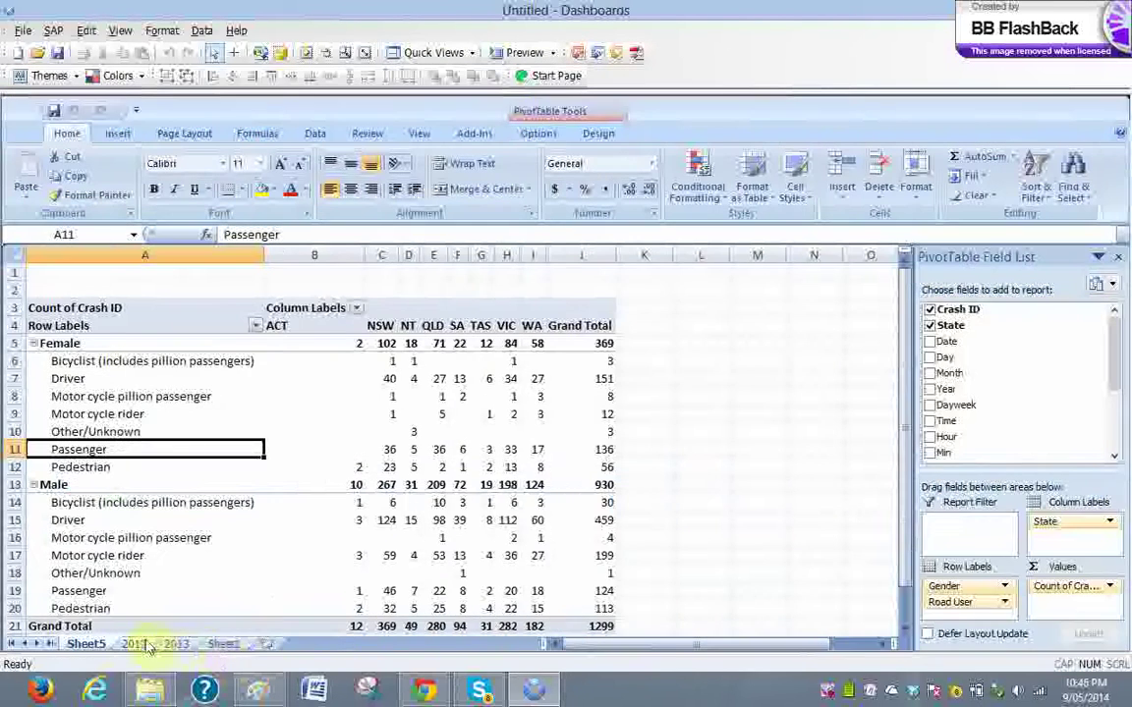
pyautogui.click(138, 643)
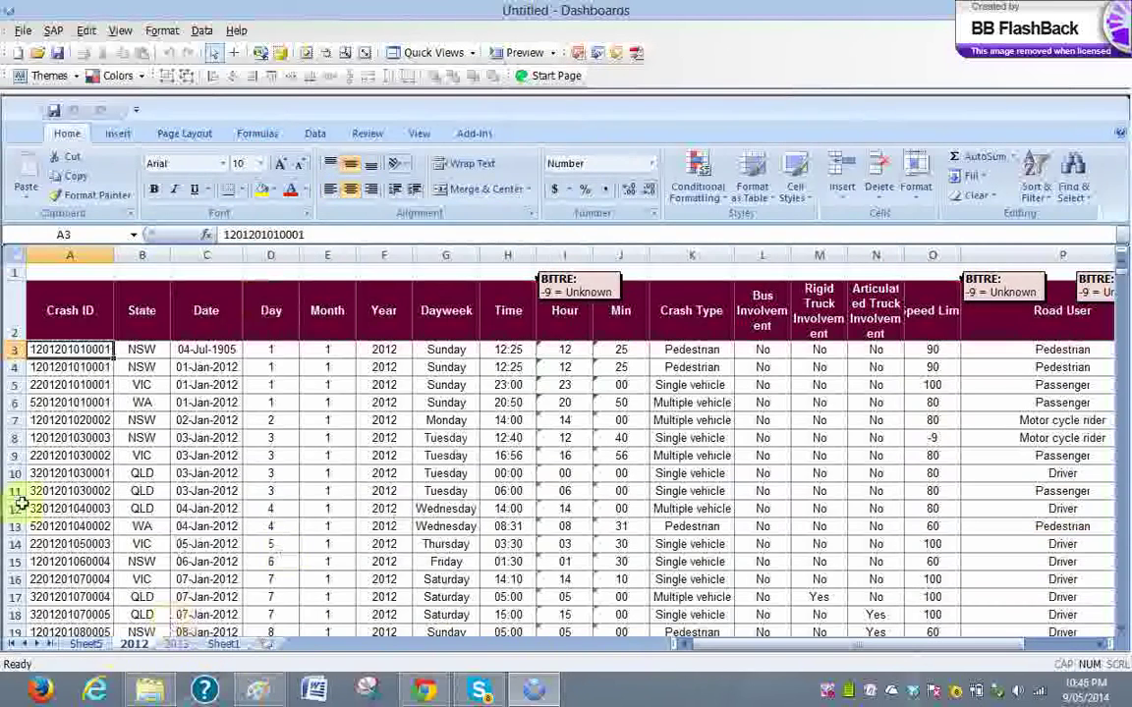
pyautogui.hotkey('ctrl', 'pagedown')
pyautogui.hotkey('ctrl', 'pageup')
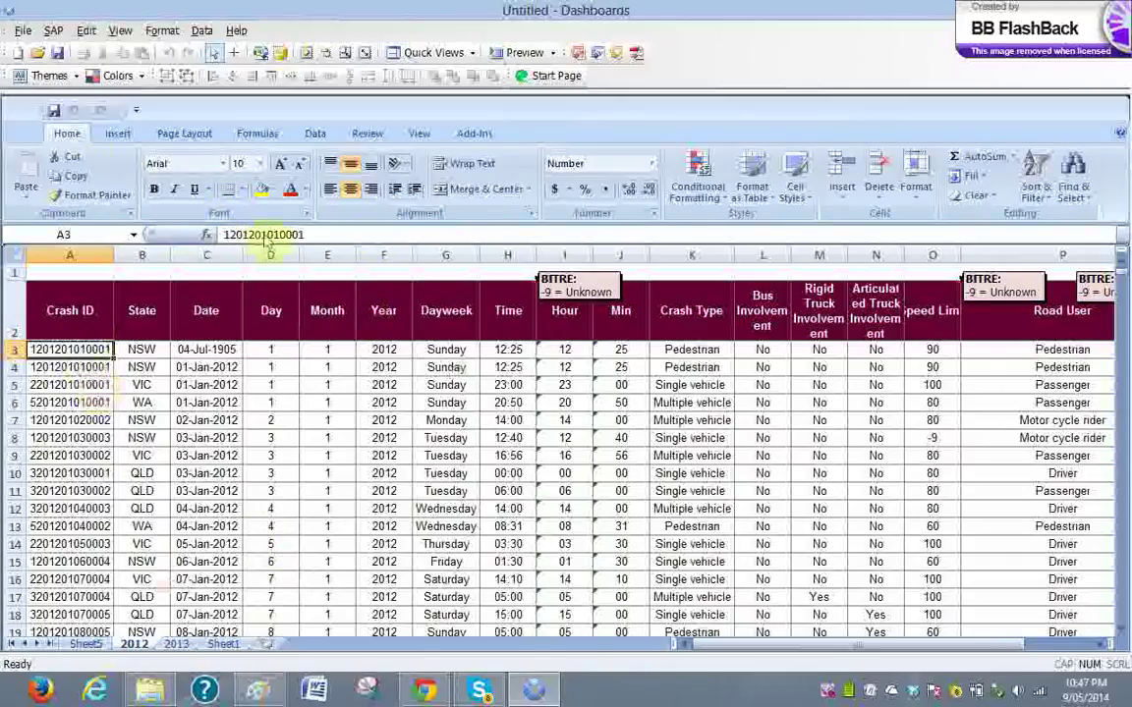
# Create a PivotTable on a new worksheet from the range $A$2:$R$1301 of the 2012 sheet
pyautogui.click(114, 135)
pyautogui.click(19, 177)
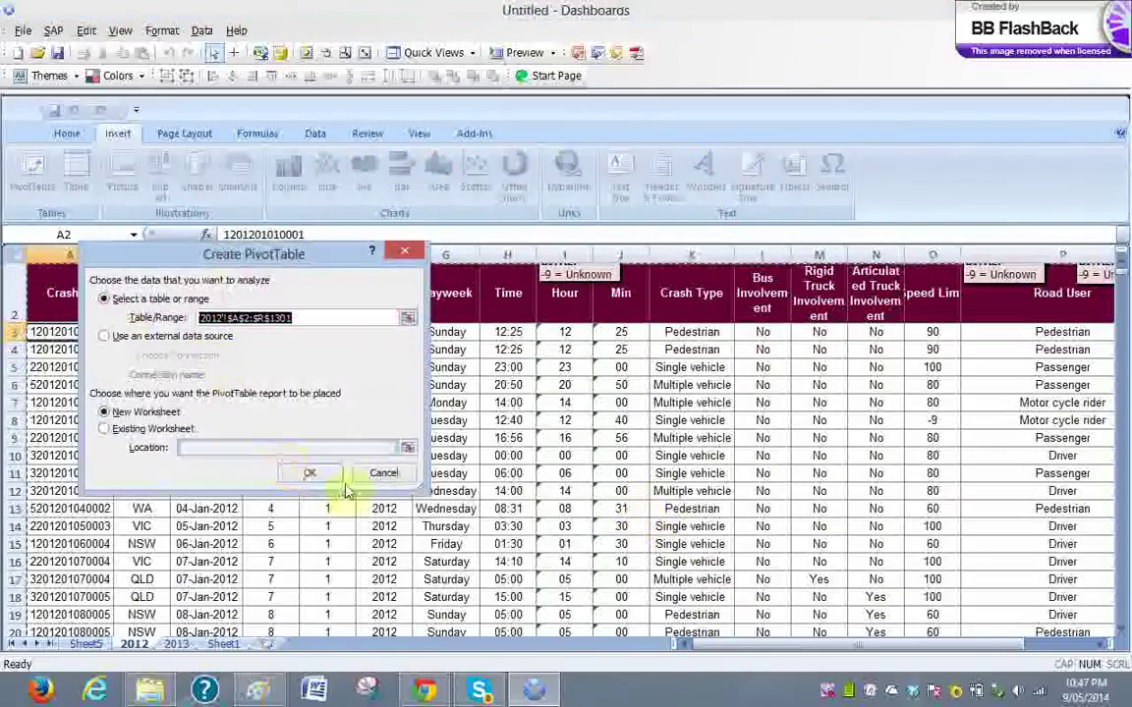
pyautogui.click(314, 472)
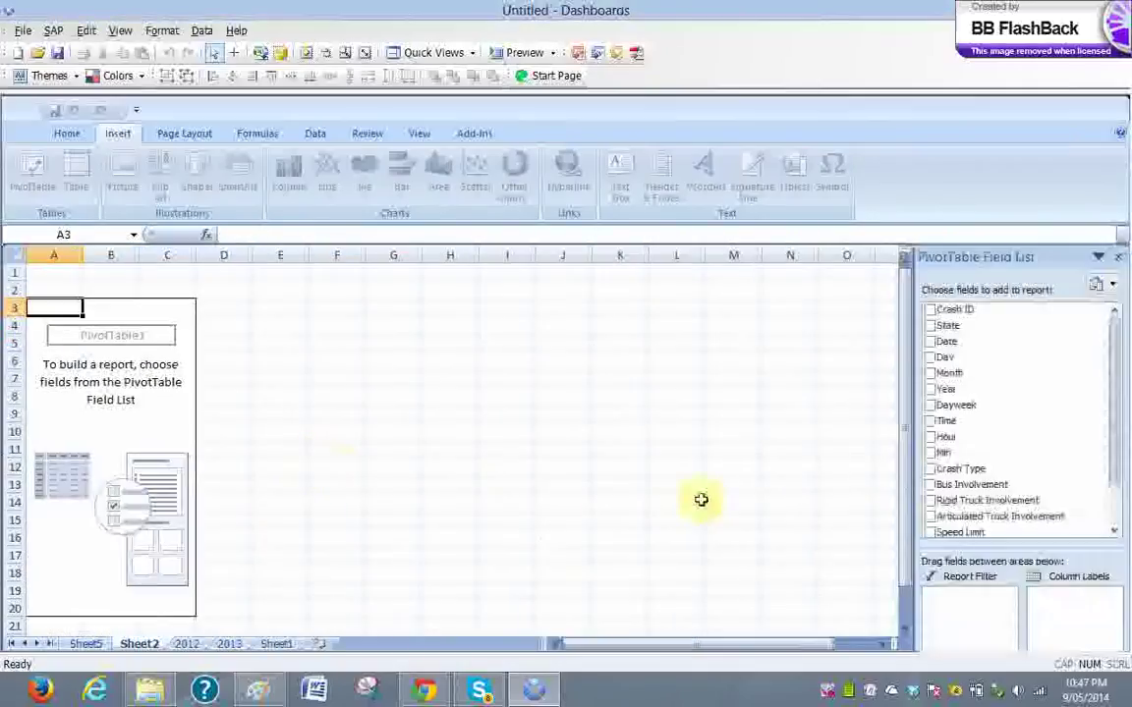
# Add the Crash ID field to the values of the empty PivotTable
pyautogui.moveTo(78, 316); pyautogui.dragTo(45, 343)
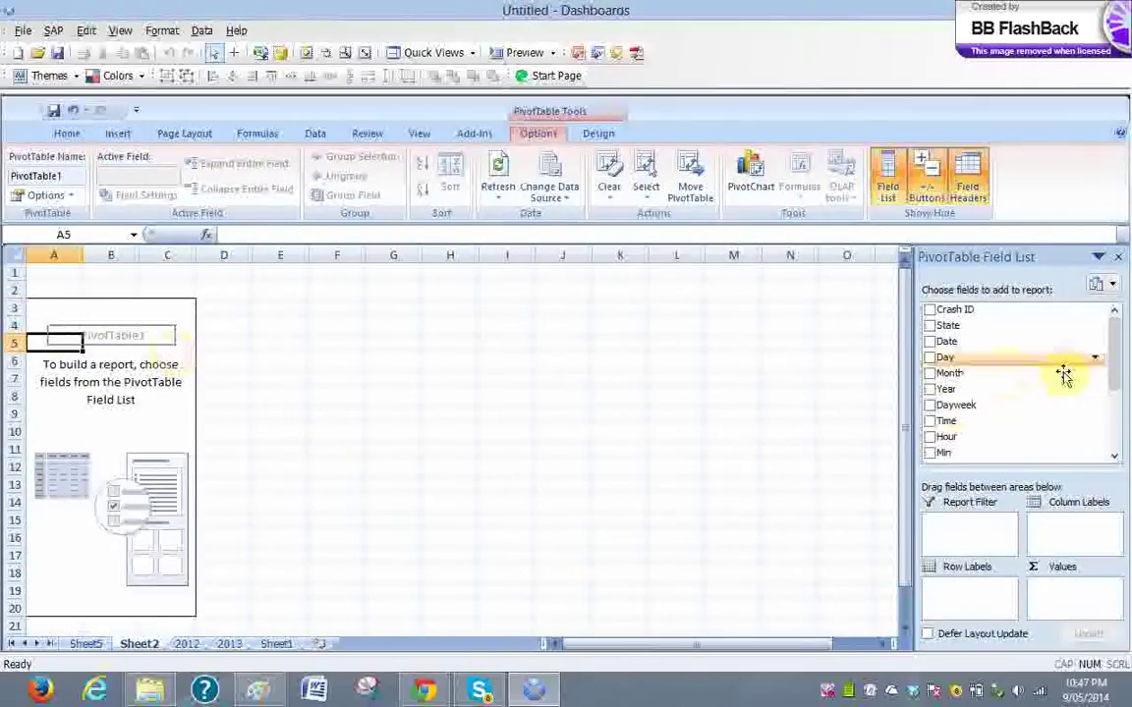
pyautogui.scroll(-3, 1119, 369)
pyautogui.scroll(2, 1116, 373)
pyautogui.moveTo(1116, 374); pyautogui.dragTo(1102, 341)
pyautogui.moveTo(945, 309); pyautogui.dragTo(924, 322)
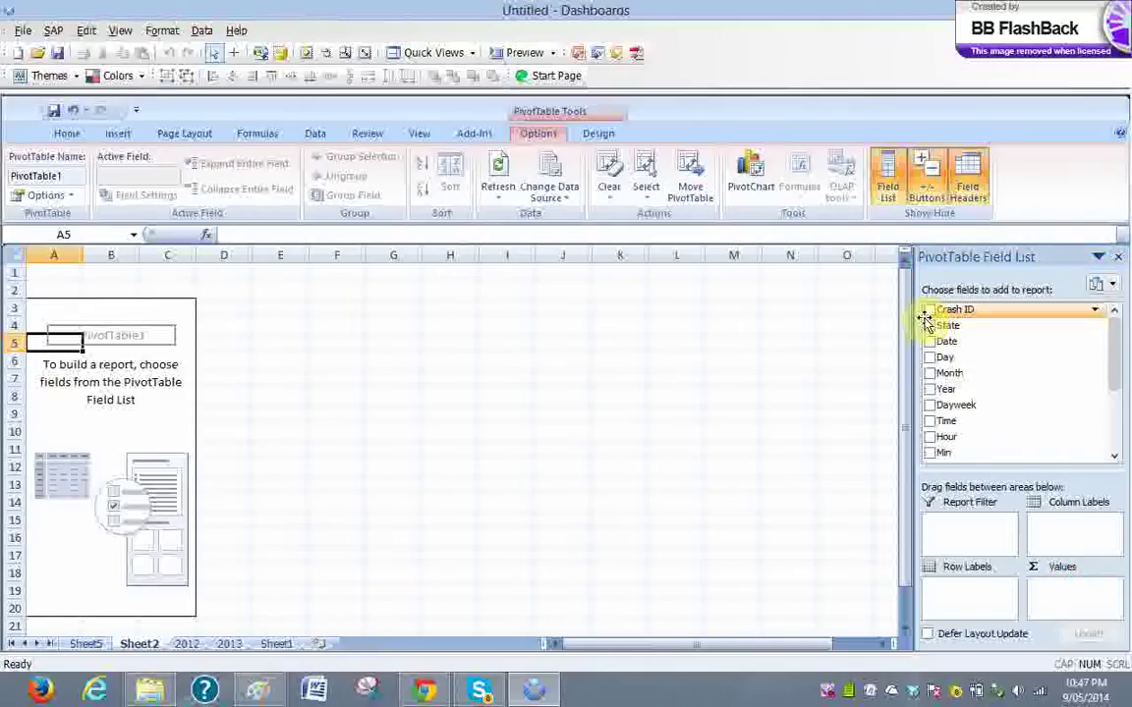
pyautogui.click(929, 310)
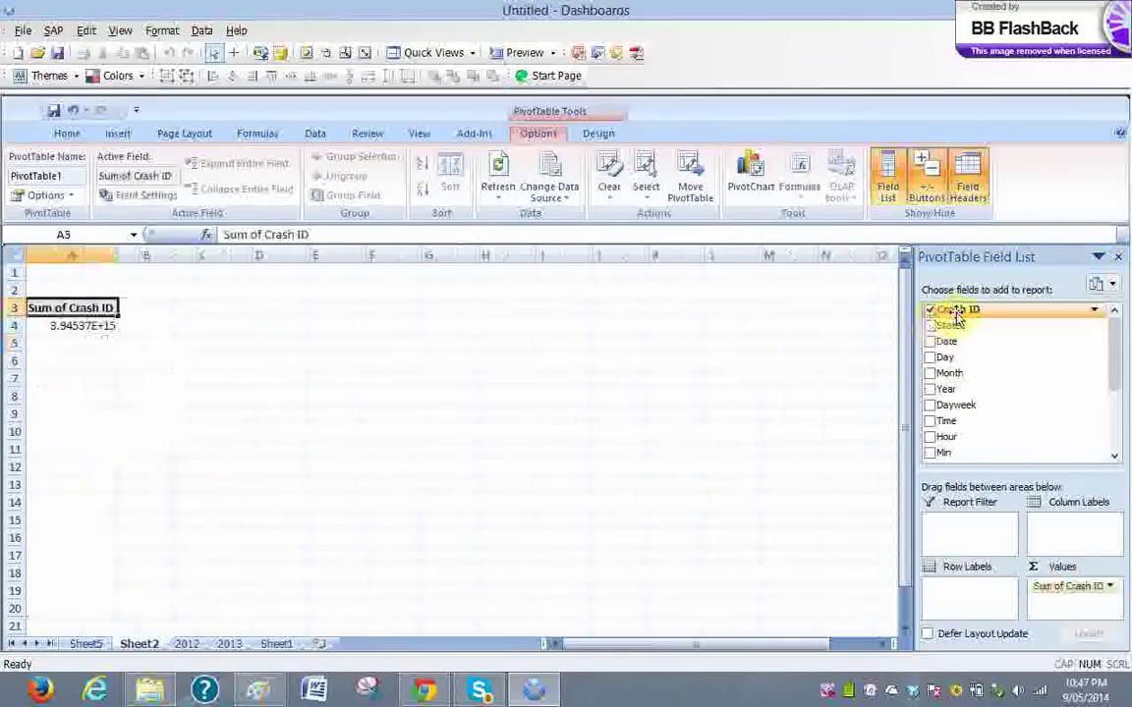
pyautogui.moveTo(956, 319); pyautogui.dragTo(1088, 590)
# Change the Crash ID value field to be summarized by Count
pyautogui.click(1102, 587)
pyautogui.click(1102, 586)
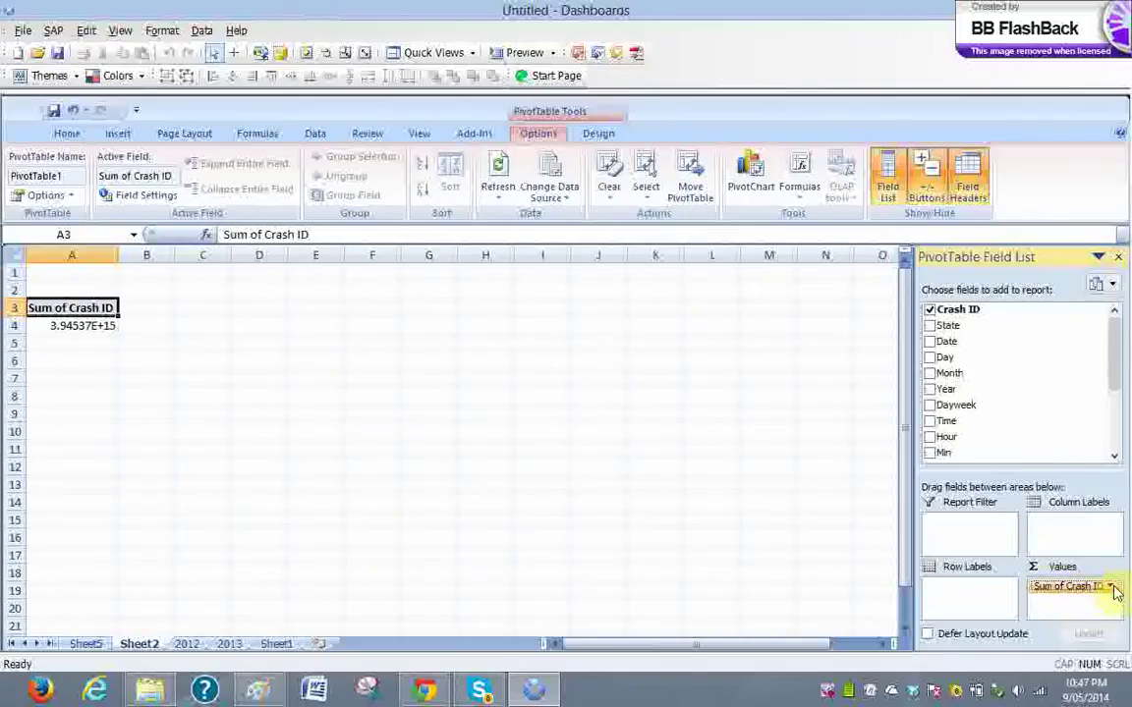
pyautogui.click(1110, 587)
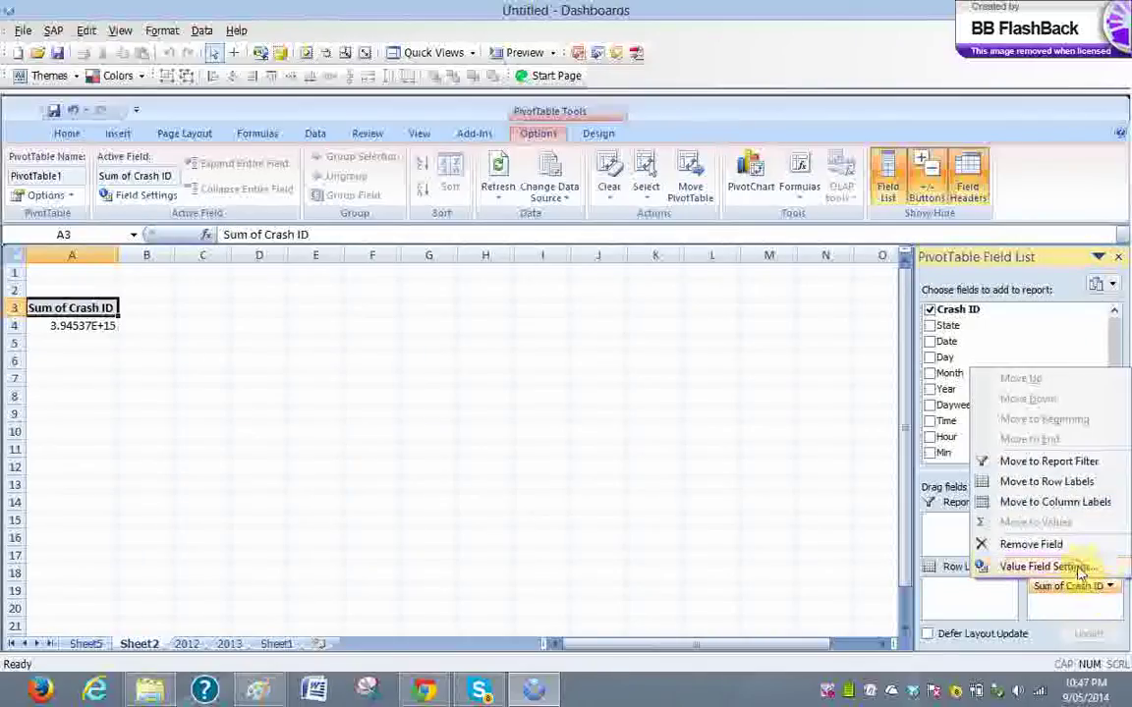
pyautogui.click(1042, 567)
pyautogui.click(221, 396)
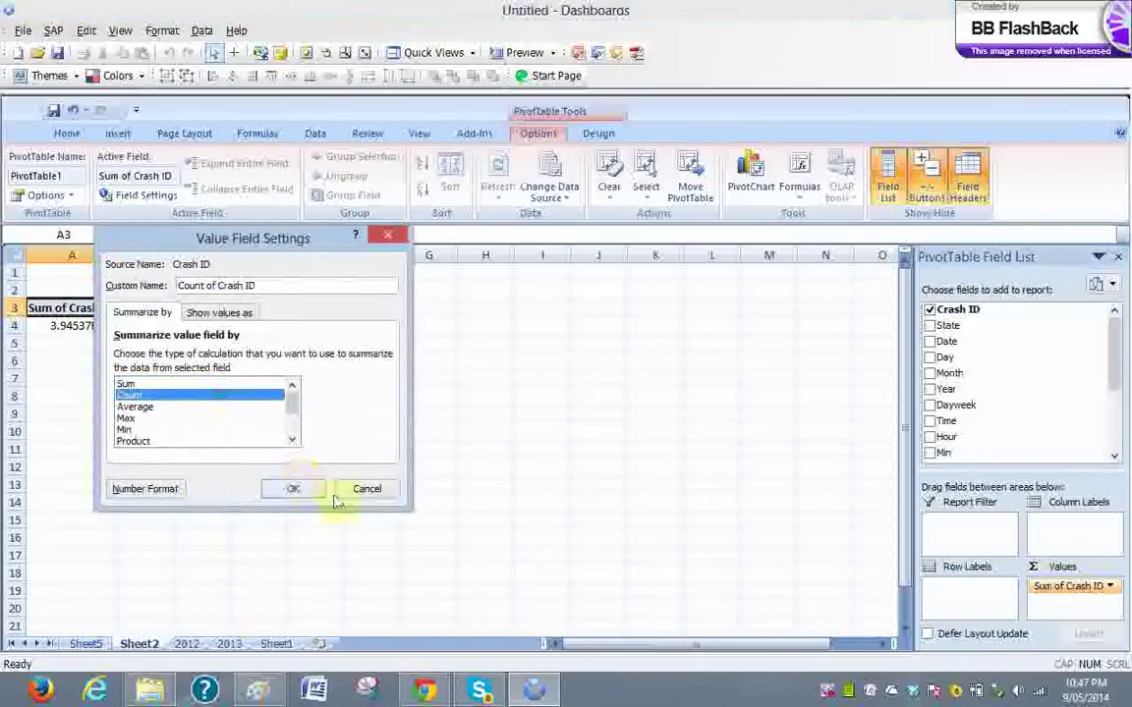
pyautogui.click(292, 488)
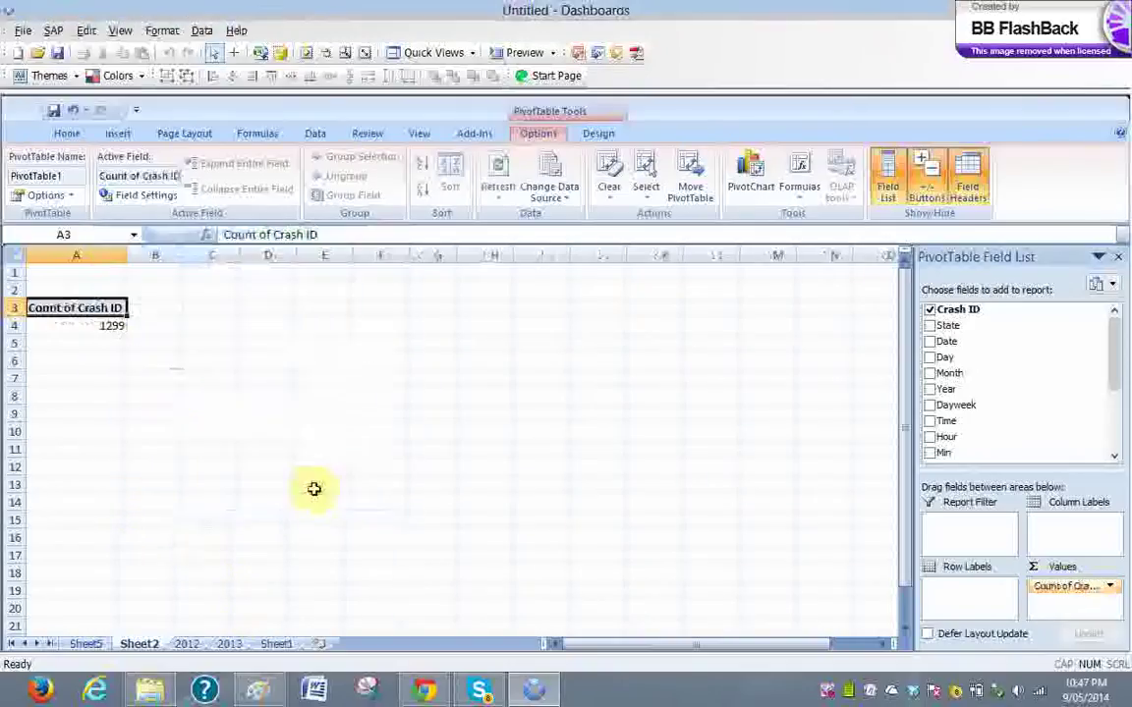
pyautogui.click(108, 332)
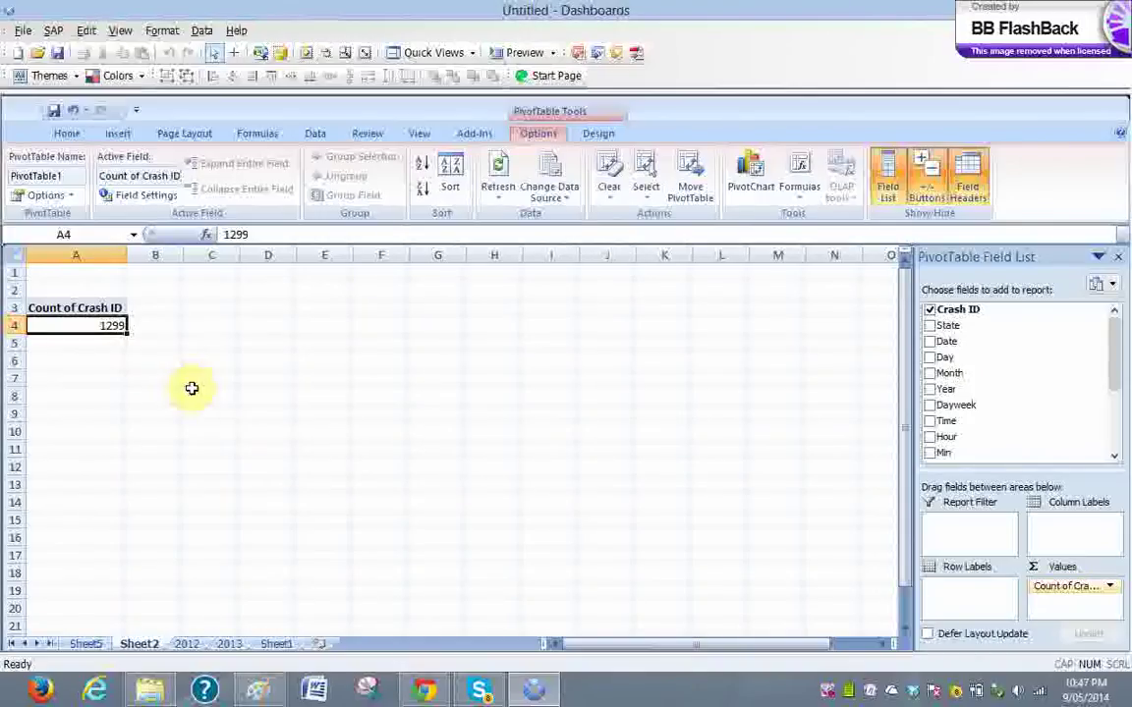
# Add the State field to the PivotTable and place it in the column labels
pyautogui.moveTo(1116, 385)
pyautogui.mouseDown()
pyautogui.moveTo(1115, 442)
pyautogui.moveTo(1110, 381)
pyautogui.mouseUp()
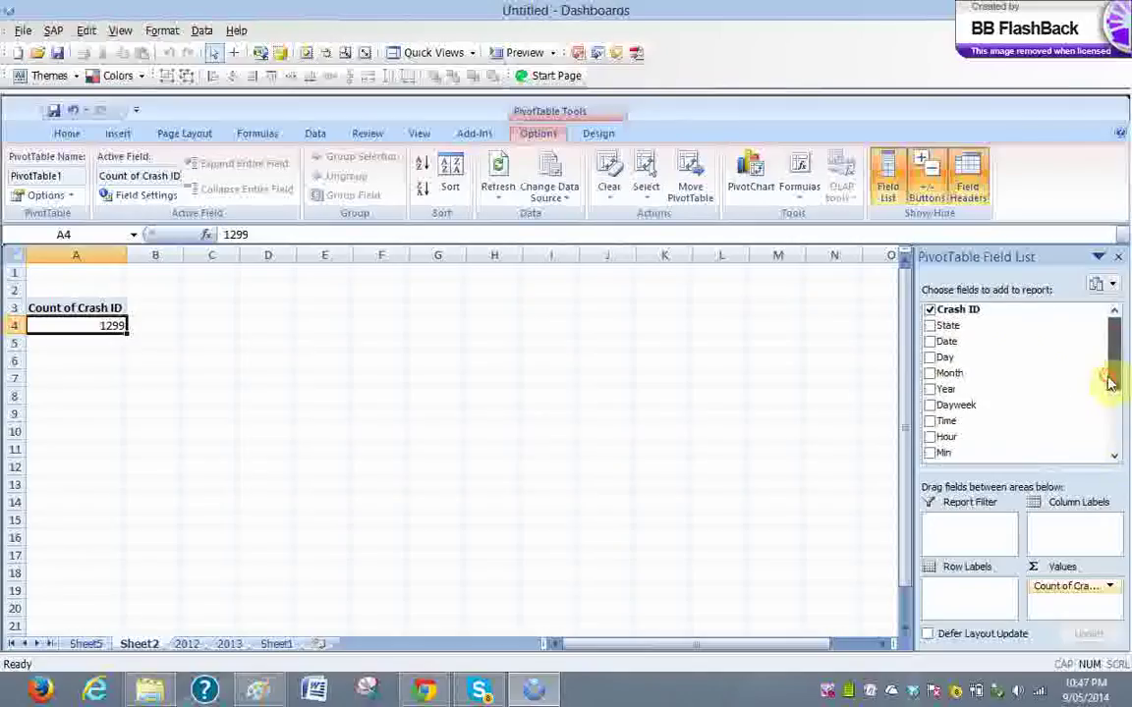
pyautogui.moveTo(998, 329); pyautogui.dragTo(938, 611)
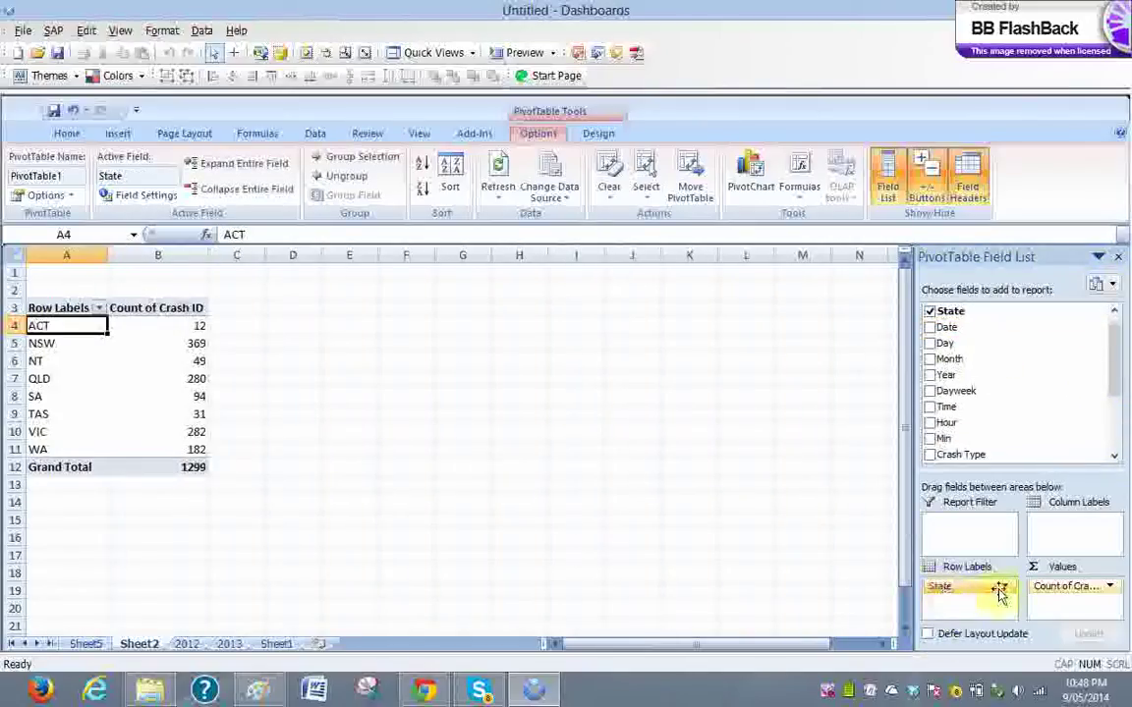
pyautogui.moveTo(1007, 583); pyautogui.dragTo(1046, 518)
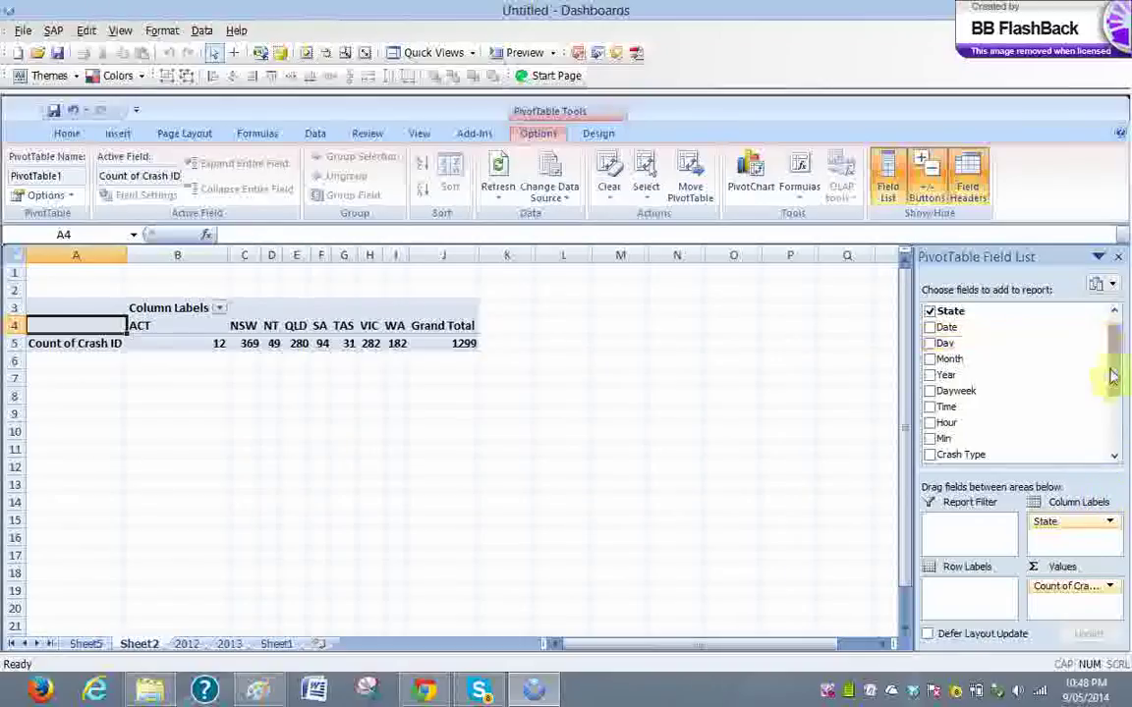
# Add the Gender field and the Road User field beneath it as row labels of the PivotTable
pyautogui.scroll(-3, 1113, 382)
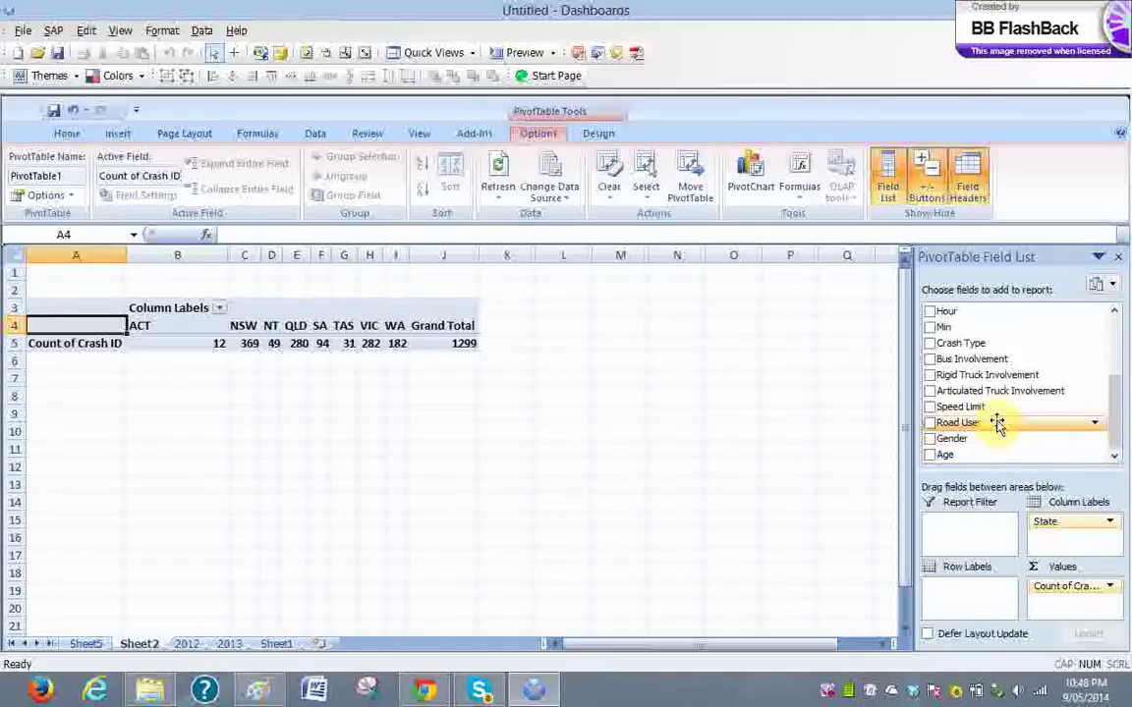
pyautogui.click(930, 439)
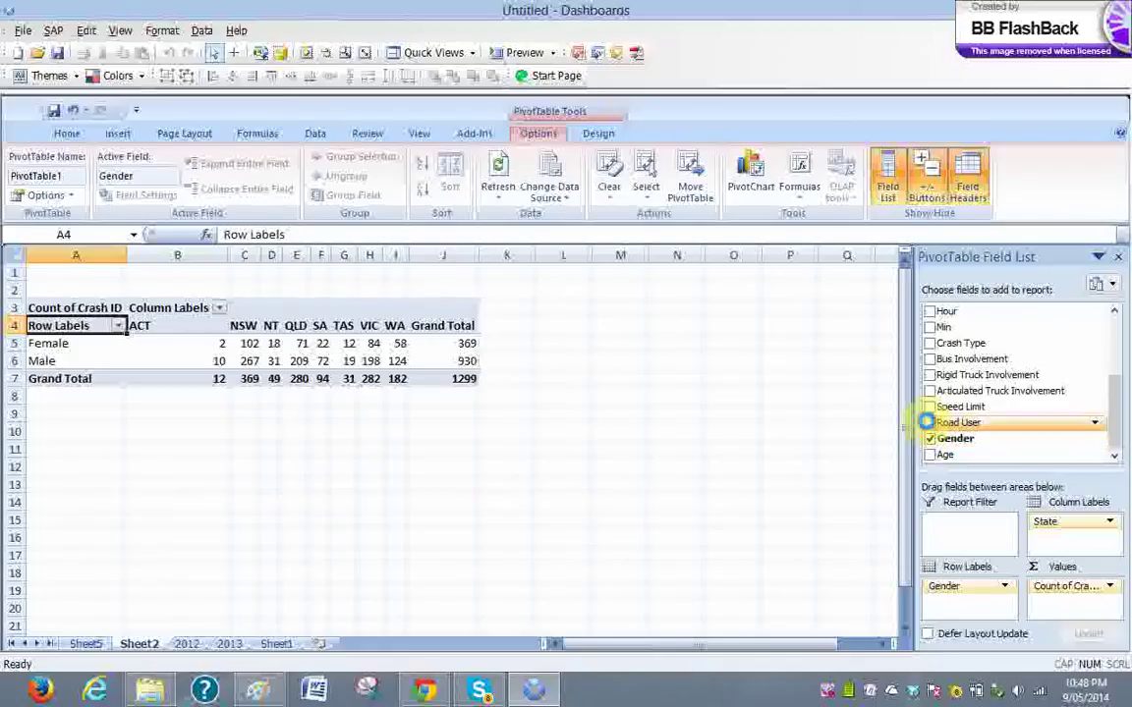
pyautogui.click(929, 423)
pyautogui.scroll(-4, 655, 342)
pyautogui.scroll(4, 655, 342)
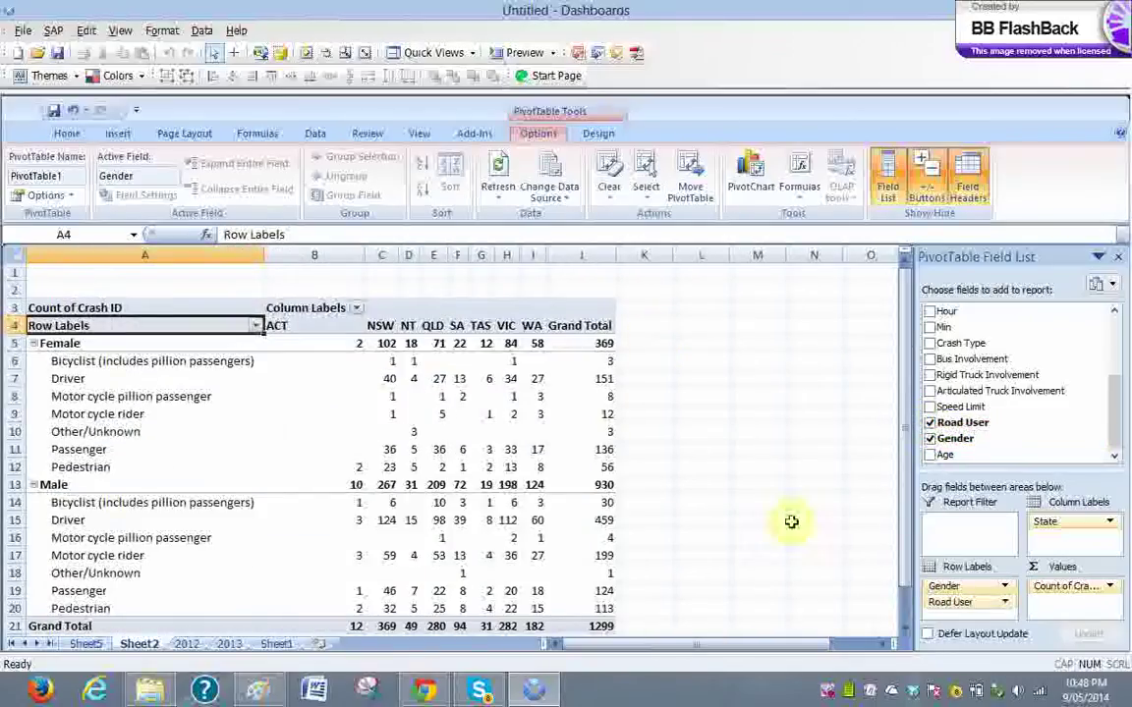
# Copy the PivotTable's header row, from Row Labels to Grand Total, into row 23 starting at cell A23
pyautogui.moveTo(310, 328); pyautogui.dragTo(531, 344)
pyautogui.moveTo(170, 322); pyautogui.dragTo(556, 325)
pyautogui.hotkey('ctrl', 'c')
pyautogui.scroll(-4, 138, 499)
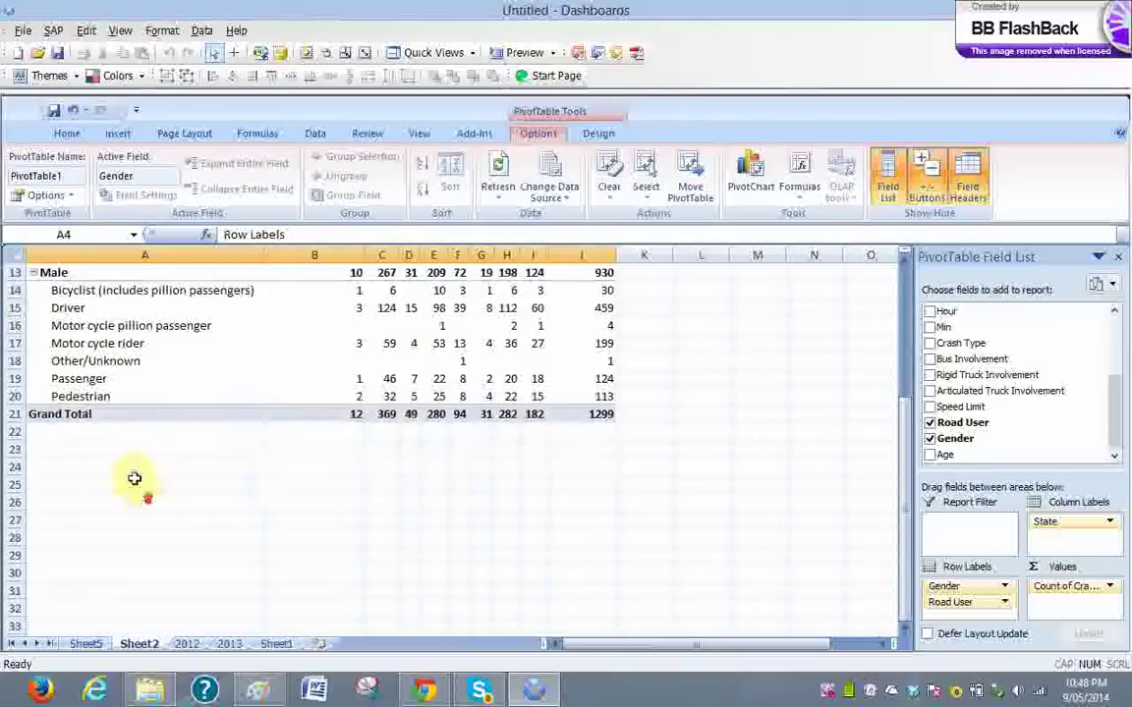
pyautogui.scroll(1, 138, 497)
pyautogui.click(135, 509)
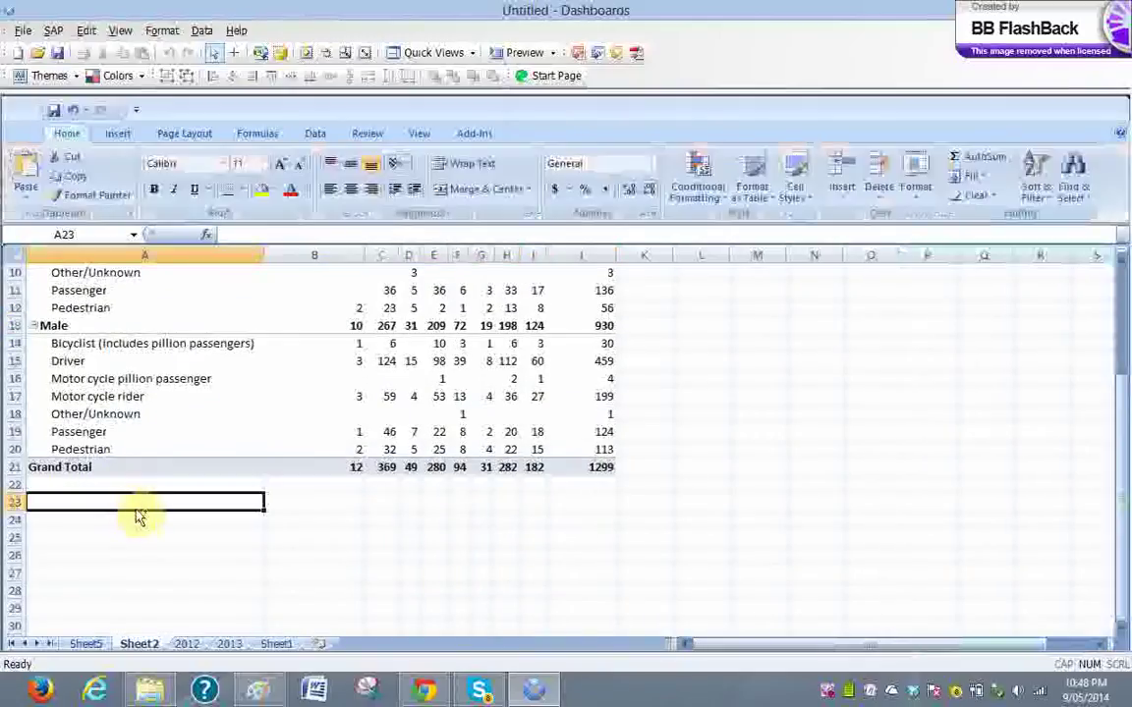
pyautogui.hotkey('ctrl', 'v')
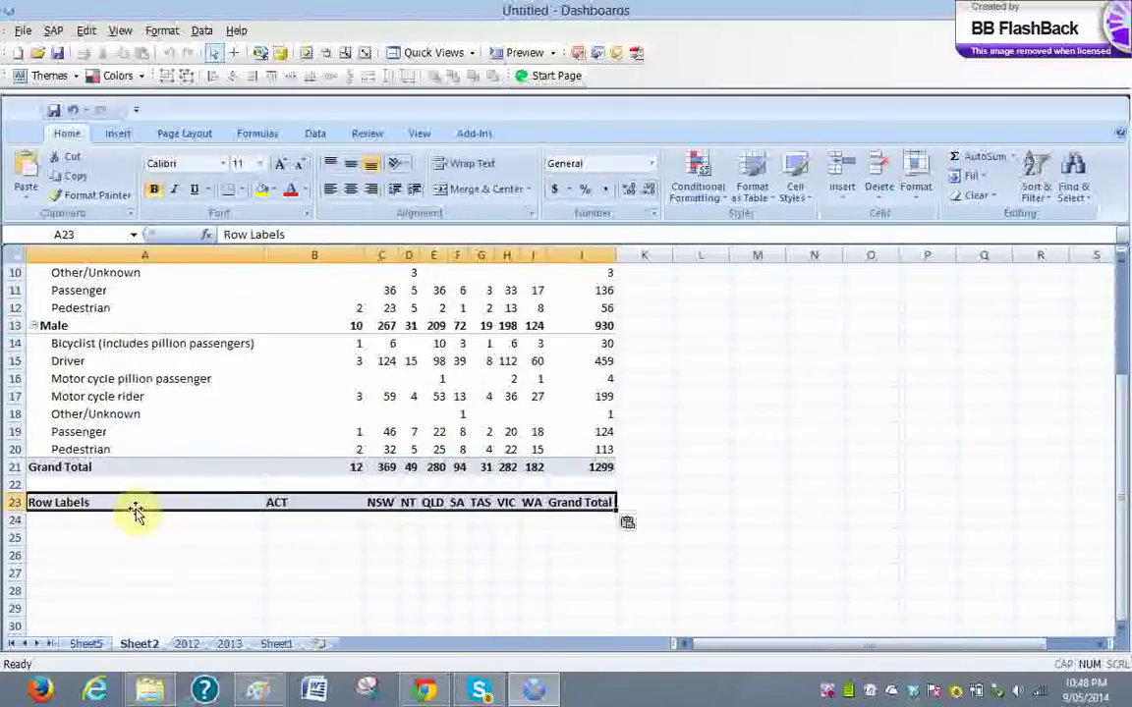
# Label cell A24 "Data for Chat" and cell A25 "Total" beneath the copied header row
pyautogui.click(238, 523)
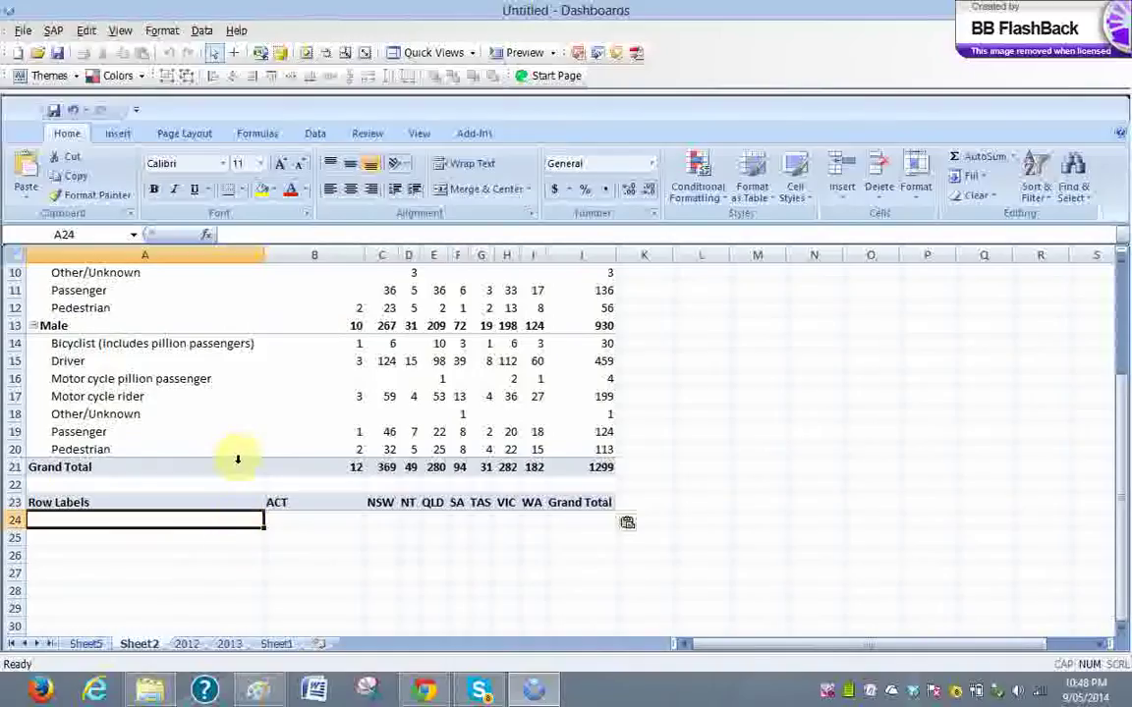
pyautogui.write('T')
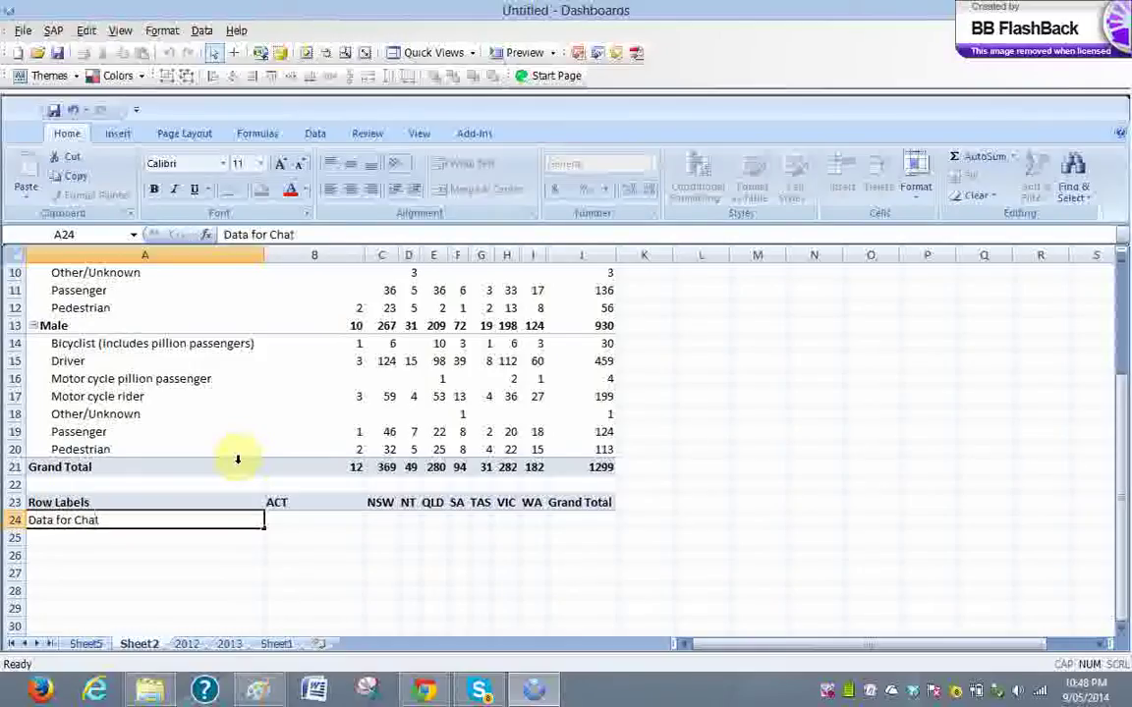
pyautogui.press('Return')
pyautogui.write('Total')
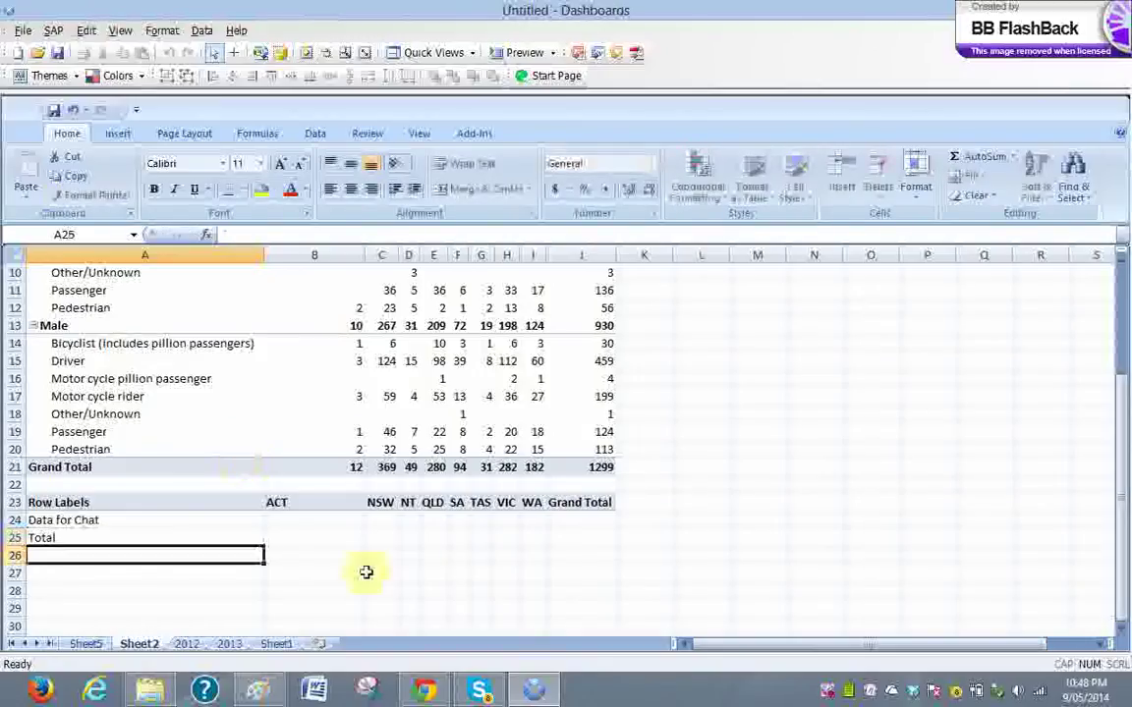
# Fill cells B24 to J24, from ACT to Grand Total, with the standard yellow color
pyautogui.click(336, 519)
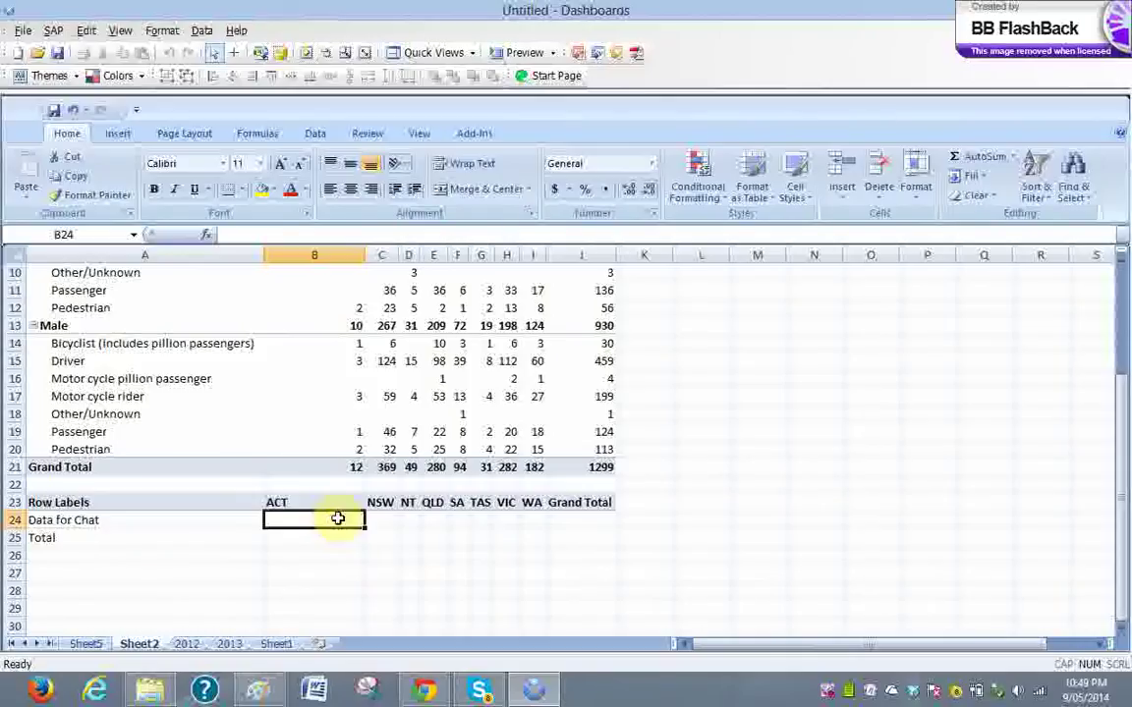
pyautogui.moveTo(346, 519); pyautogui.dragTo(603, 517)
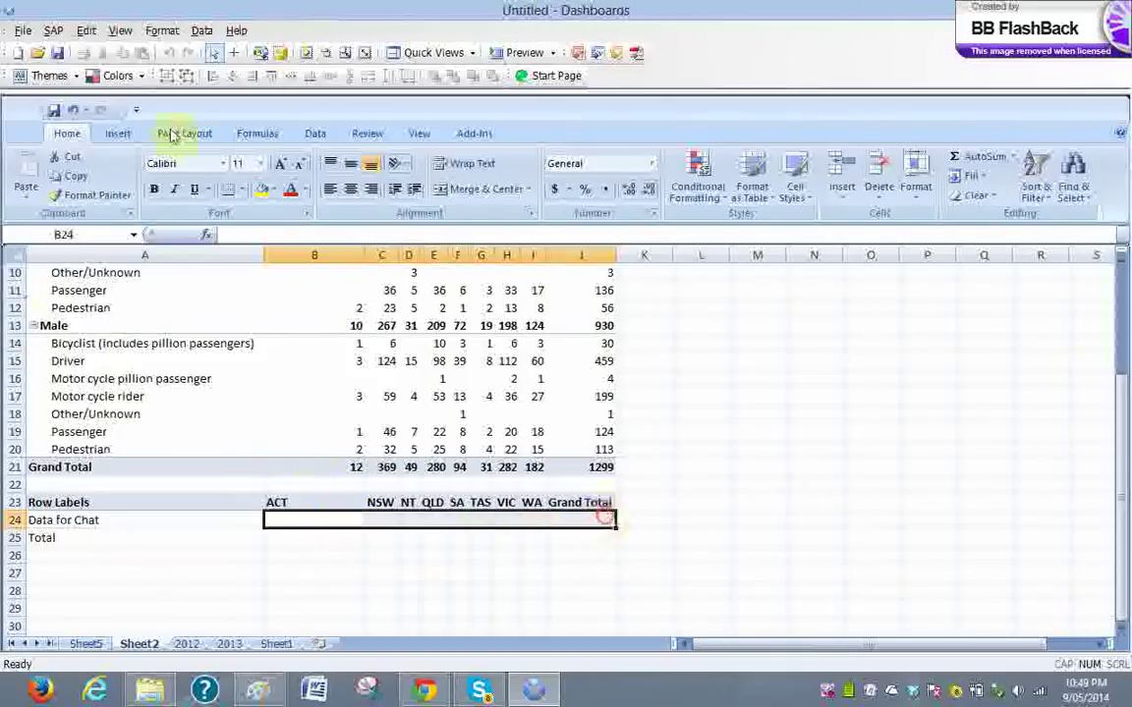
pyautogui.click(276, 194)
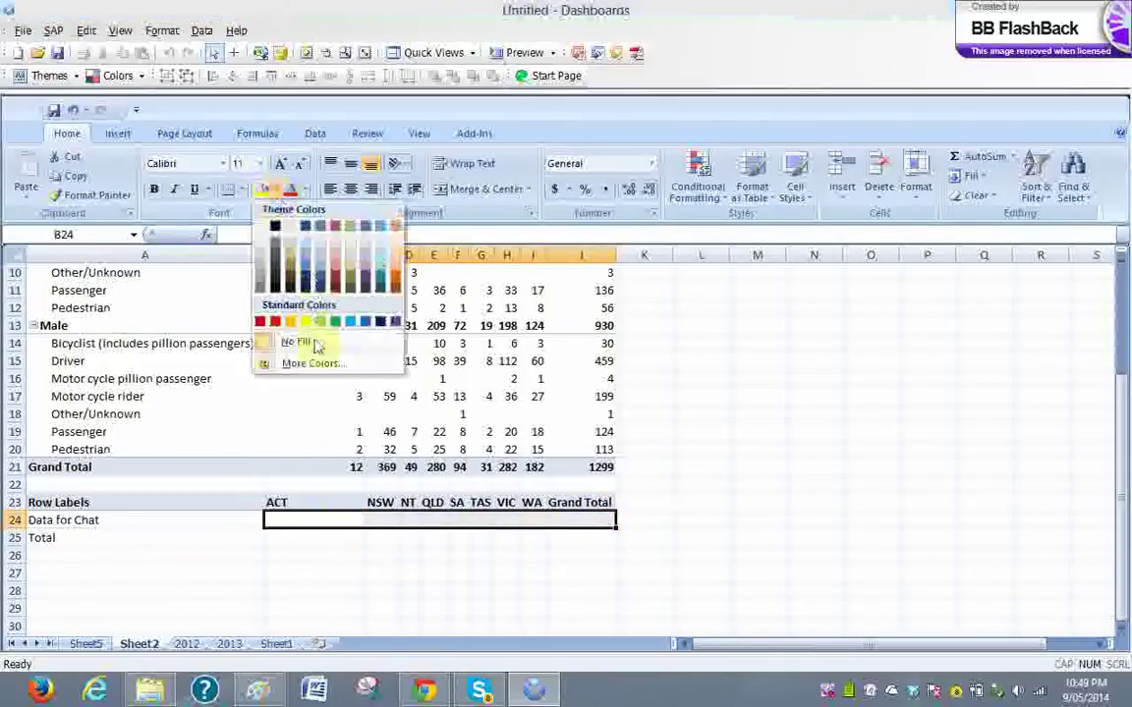
pyautogui.click(306, 321)
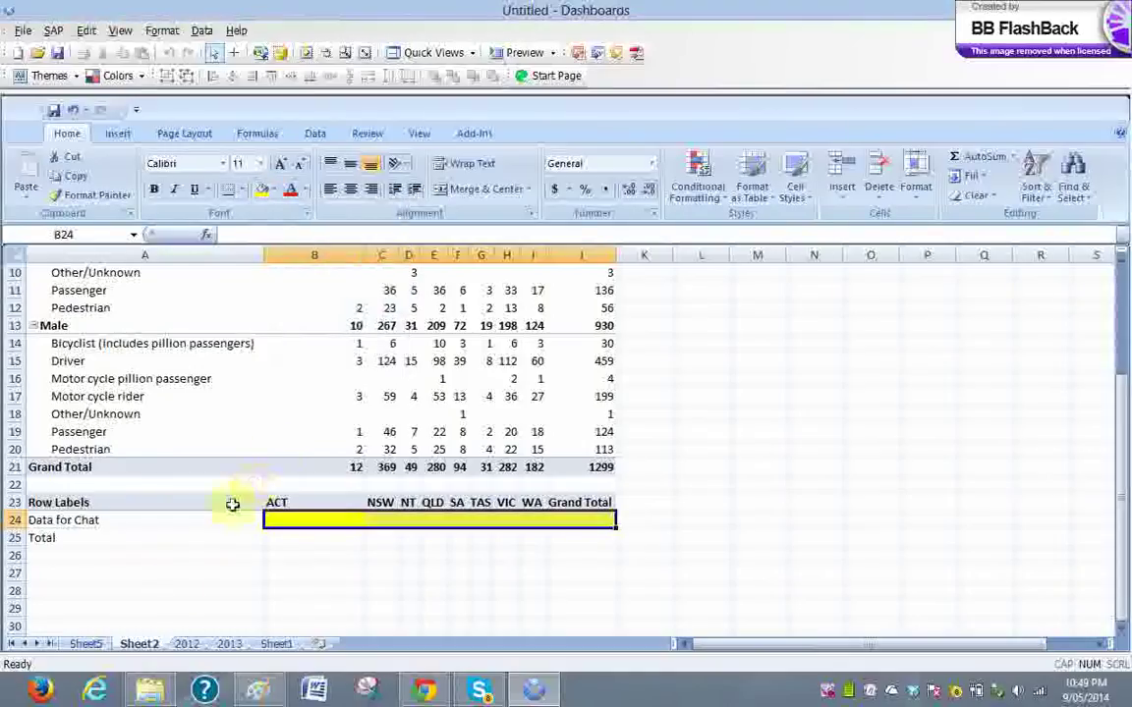
# Enter the formula =sum(B24:I24) in cell B25 of the Total row
pyautogui.click(295, 533)
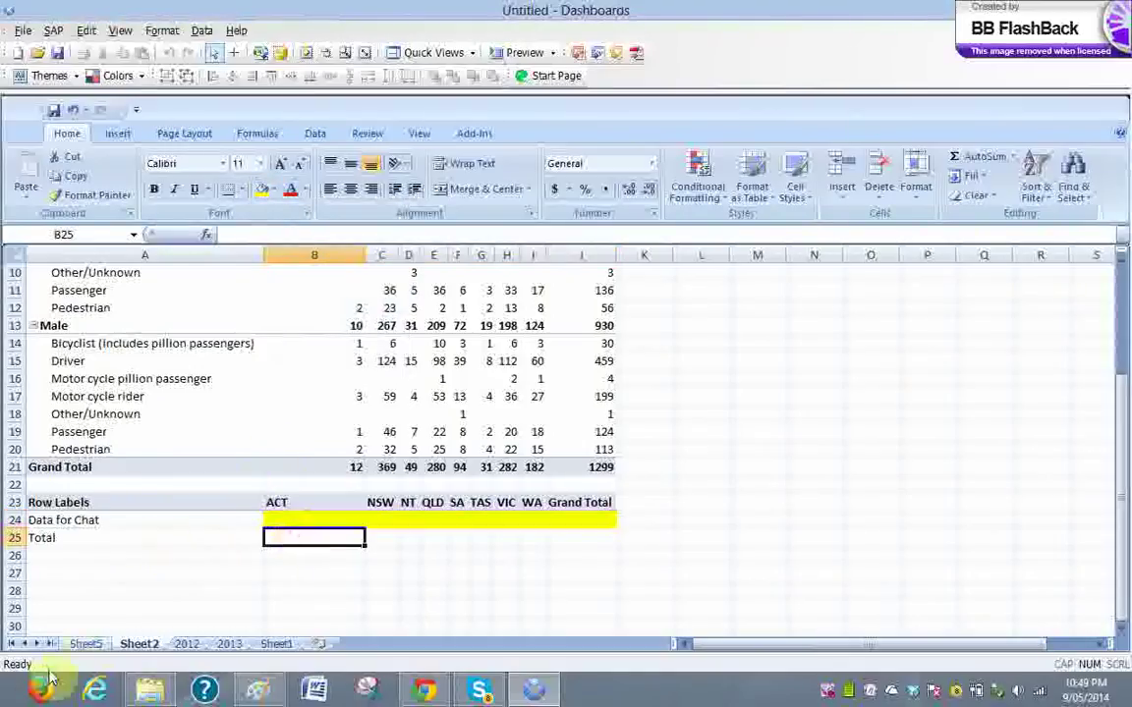
pyautogui.write('=')
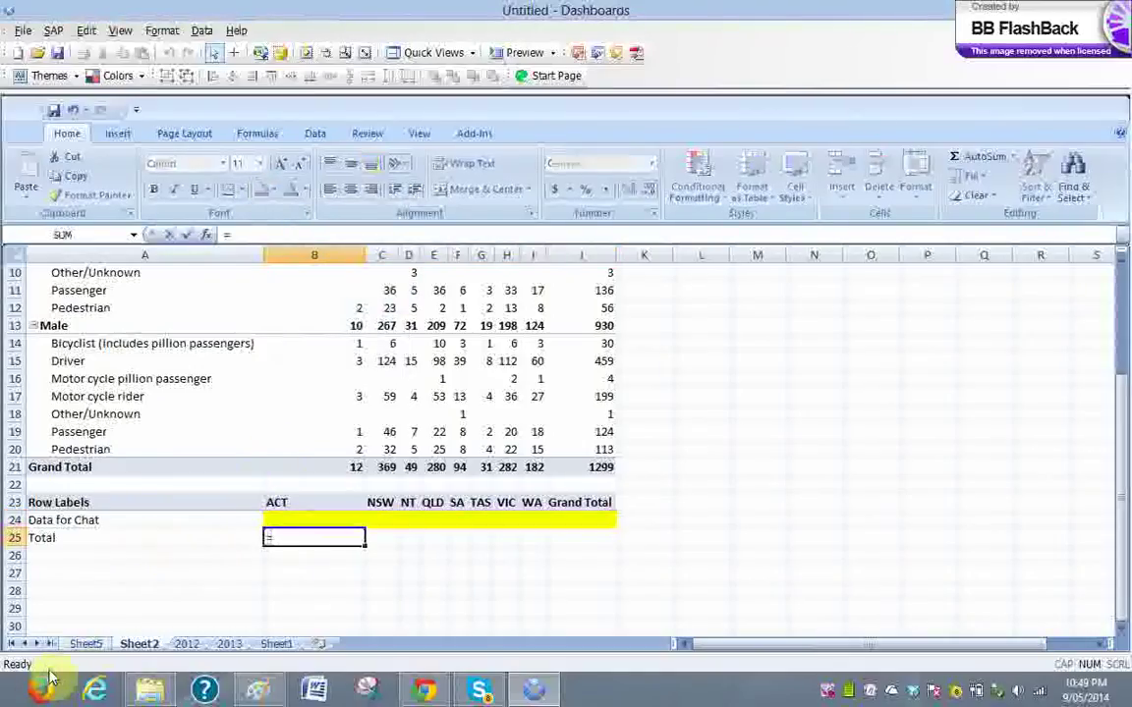
pyautogui.write('sum(')
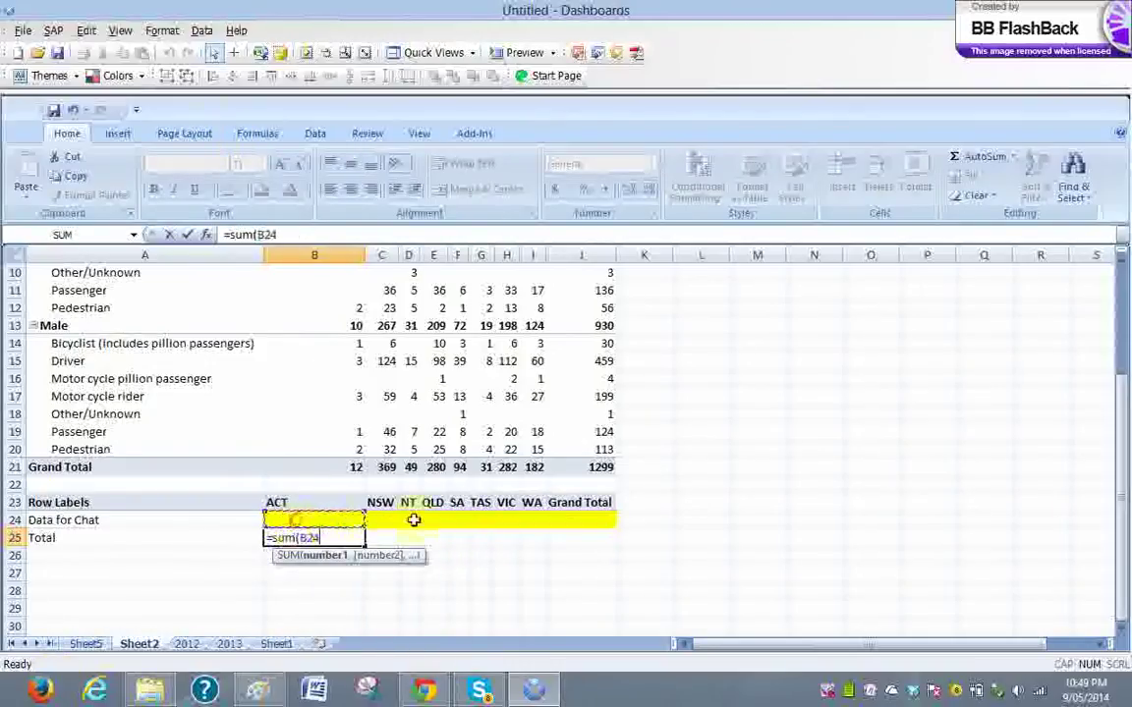
pyautogui.moveTo(555, 521); pyautogui.dragTo(503, 521)
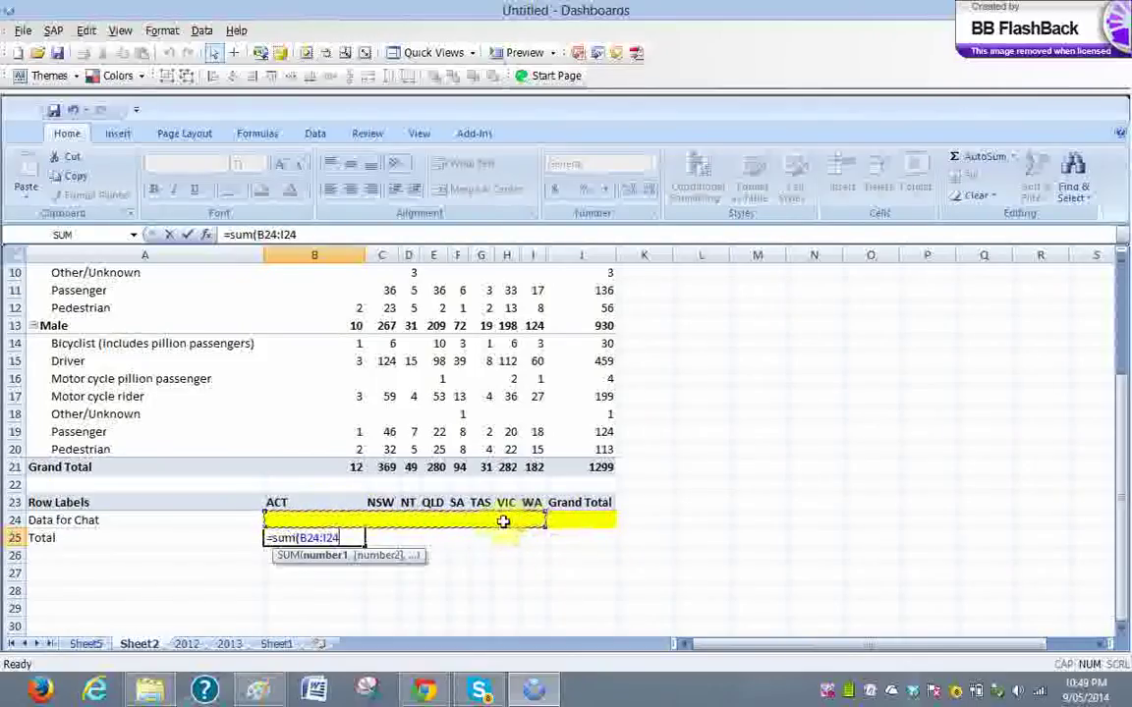
pyautogui.write(')')
pyautogui.press('Return')
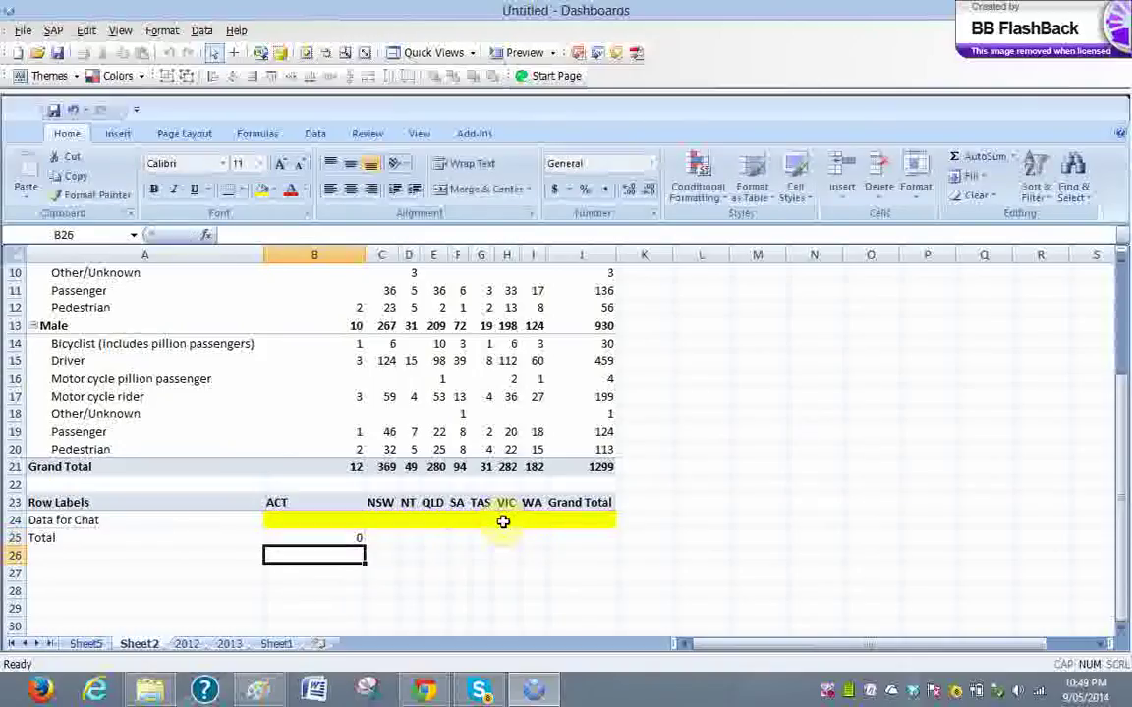
# Switch the window layout to the My Workspace quick view
pyautogui.scroll(3, 6, 381)
pyautogui.scroll(-3, 6, 383)
pyautogui.scroll(3, 5, 386)
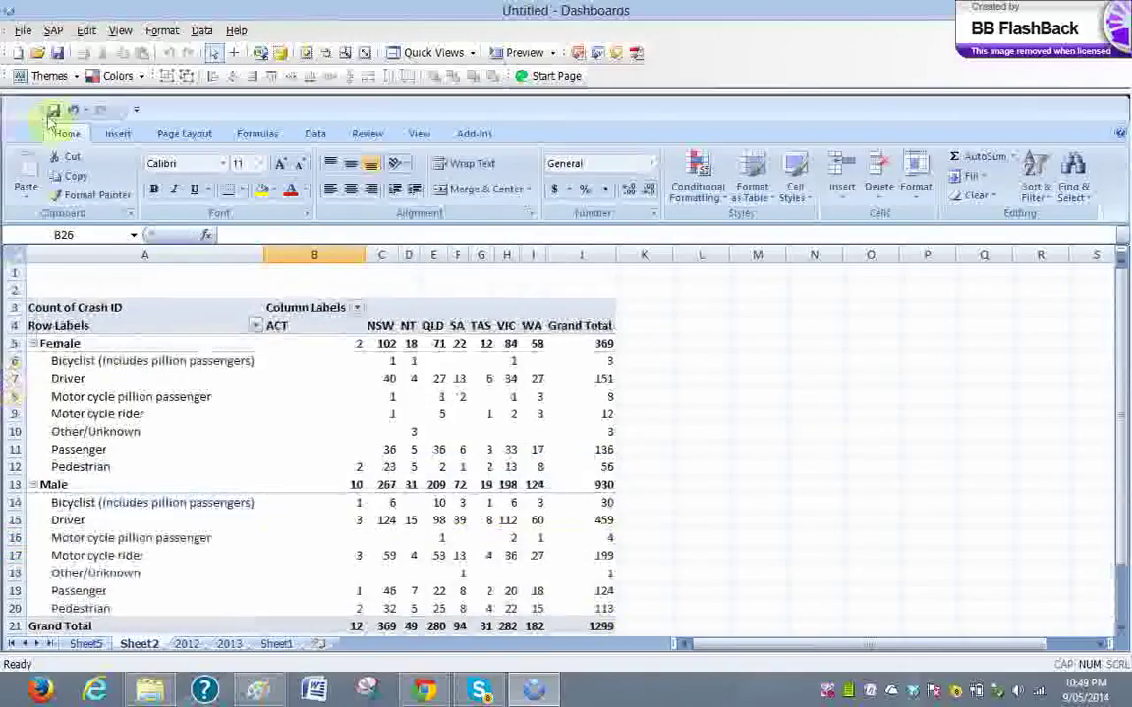
pyautogui.click(475, 54)
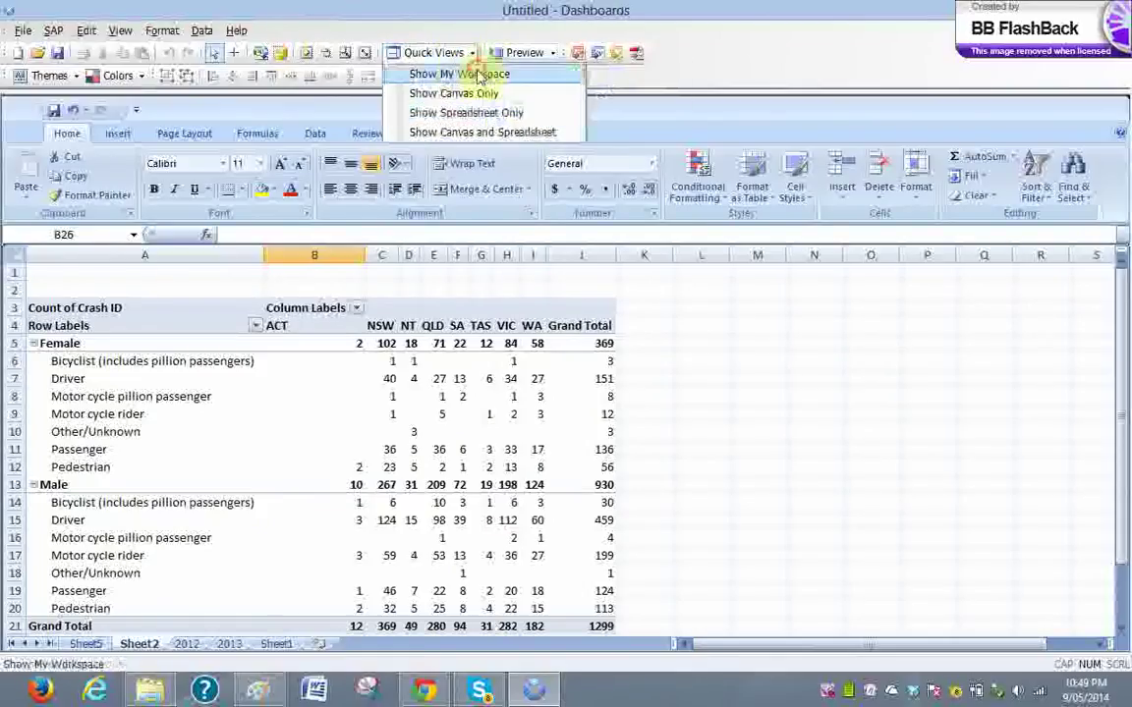
pyautogui.click(479, 75)
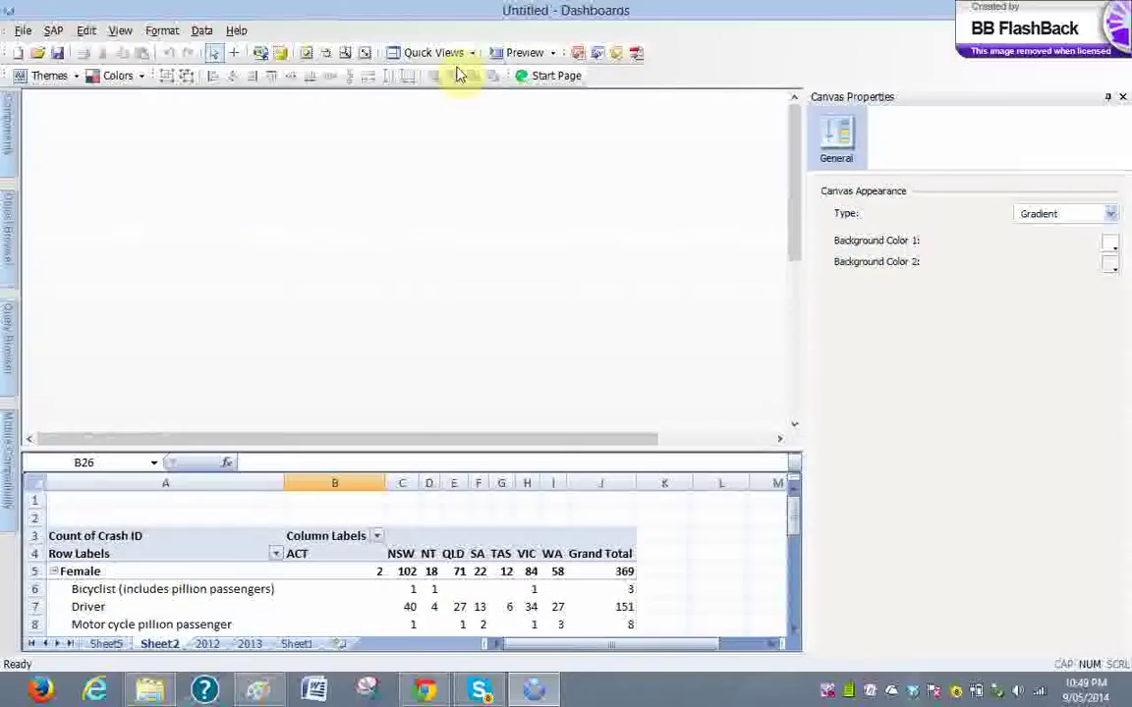
# Find the Column Chart among the chart components and add it to the upper middle of the canvas
pyautogui.moveTo(12, 159)
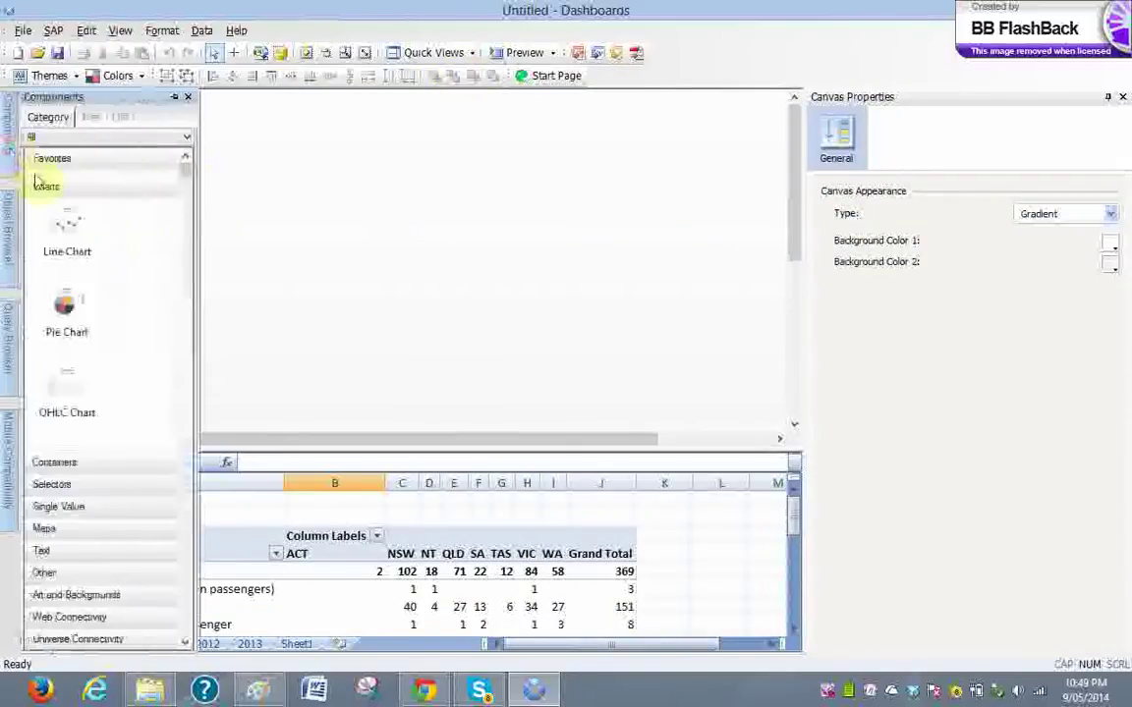
pyautogui.scroll(-10, 181, 187)
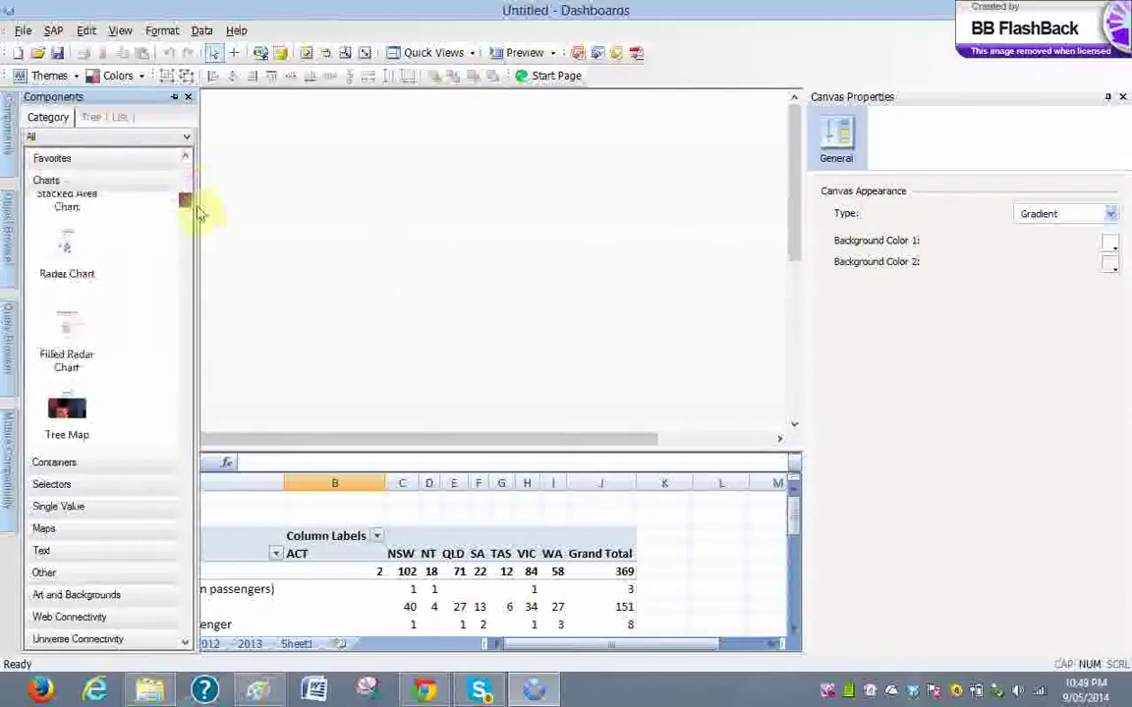
pyautogui.scroll(-12, 202, 247)
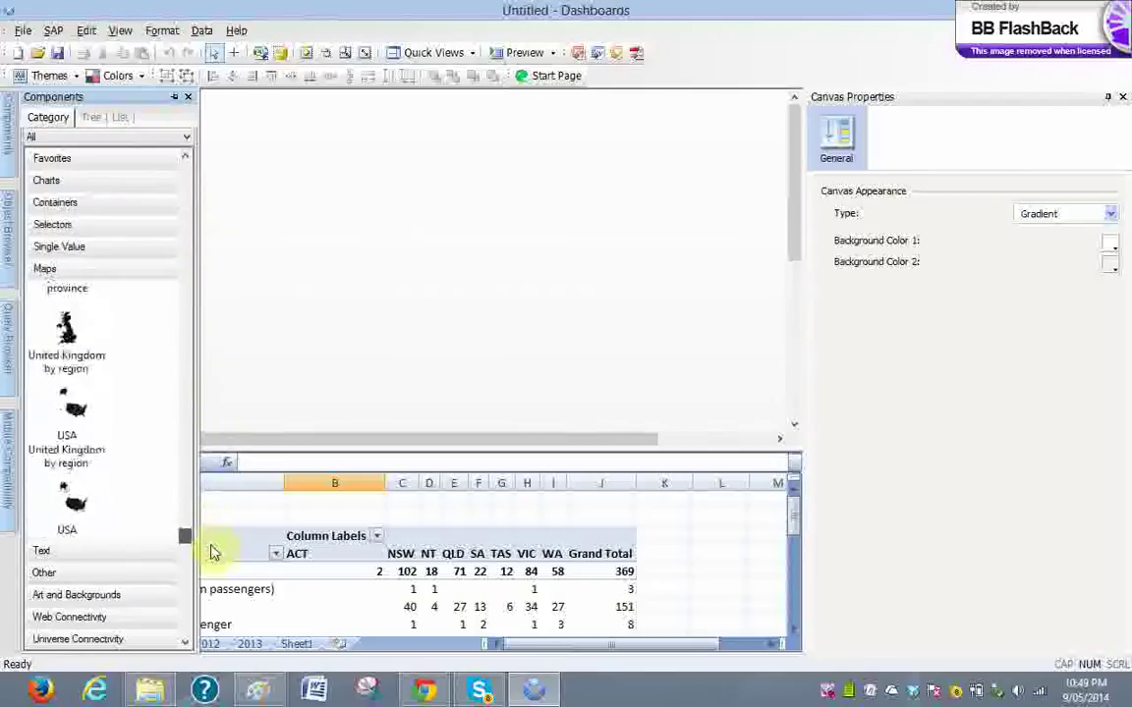
pyautogui.moveTo(185, 541); pyautogui.dragTo(190, 205)
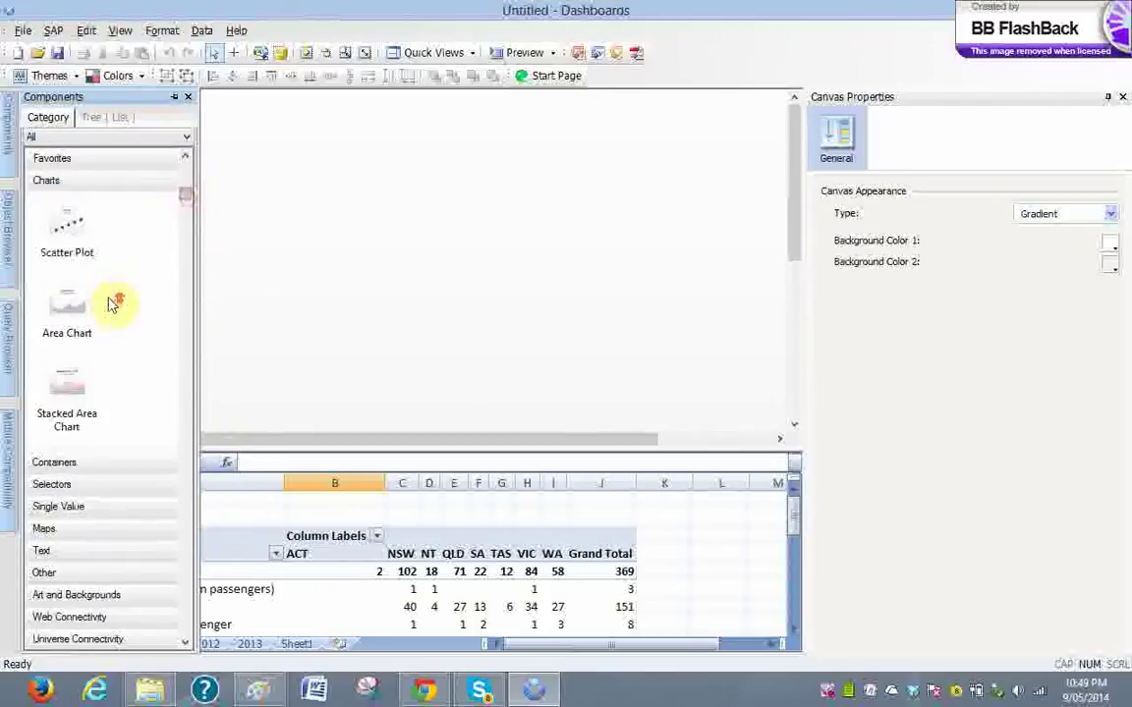
pyautogui.scroll(3, 184, 188)
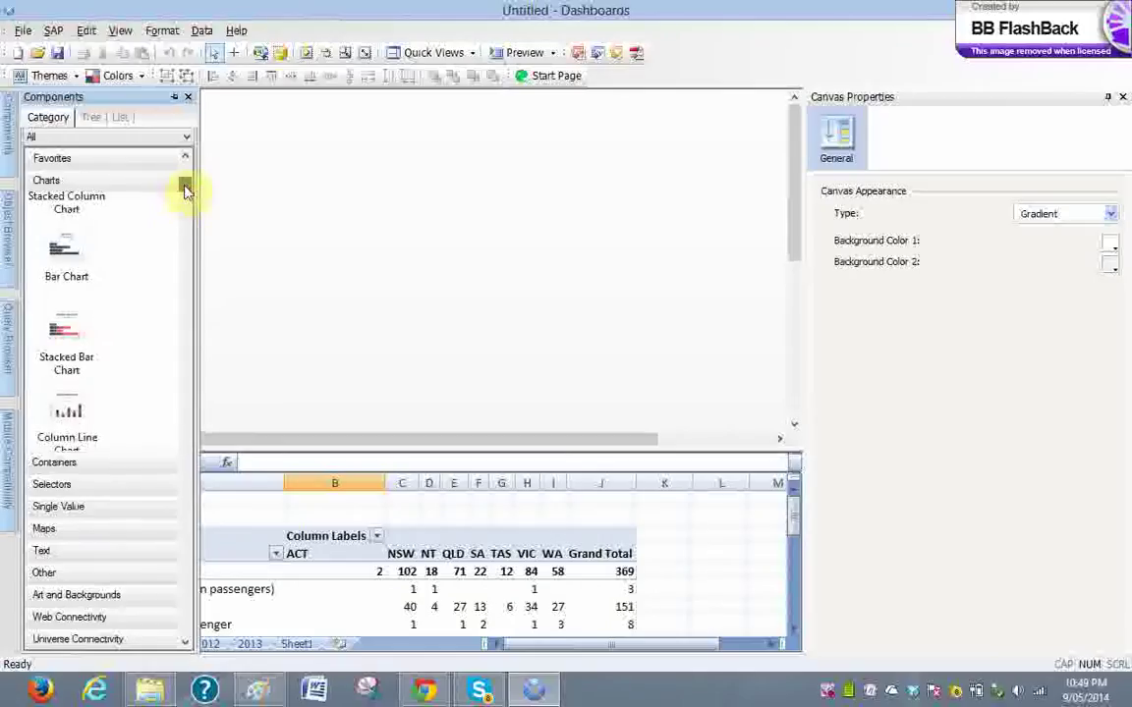
pyautogui.scroll(5, 184, 179)
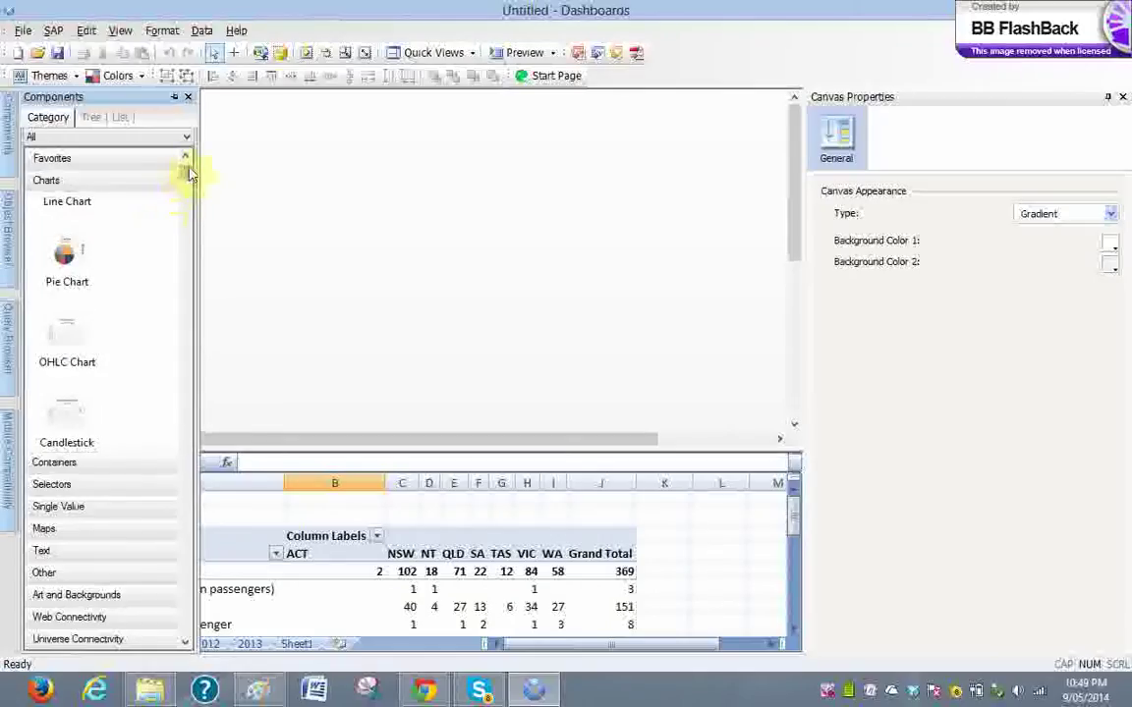
pyautogui.moveTo(189, 175); pyautogui.dragTo(190, 185)
pyautogui.scroll(1, 189, 184)
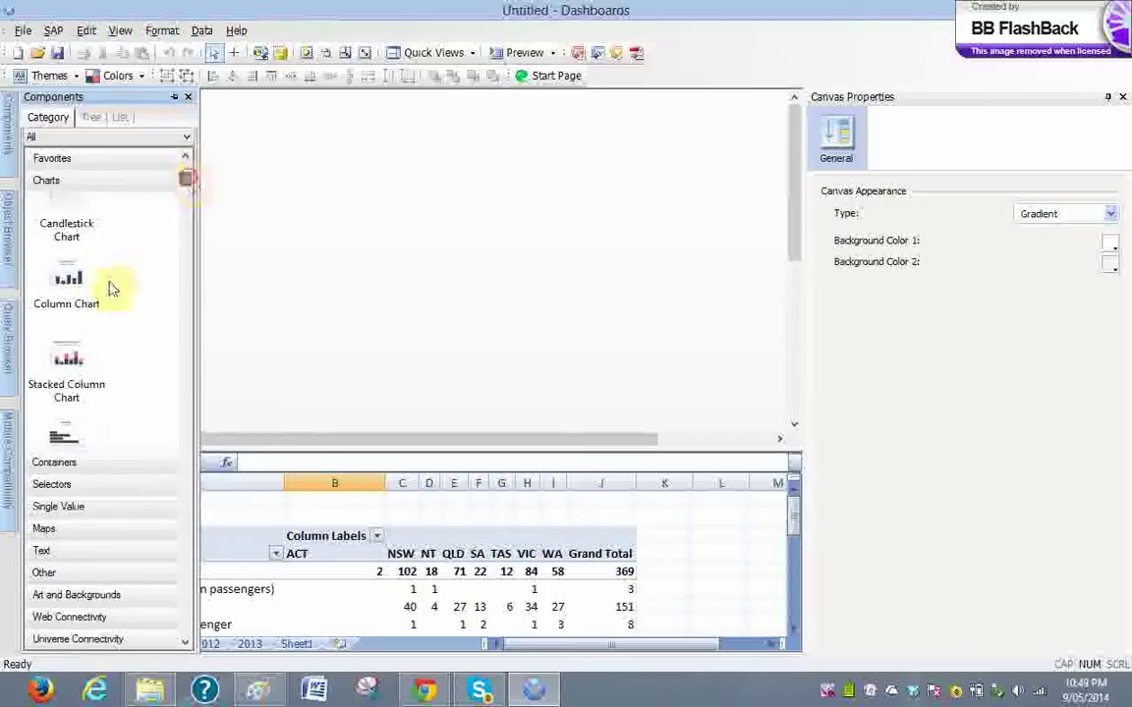
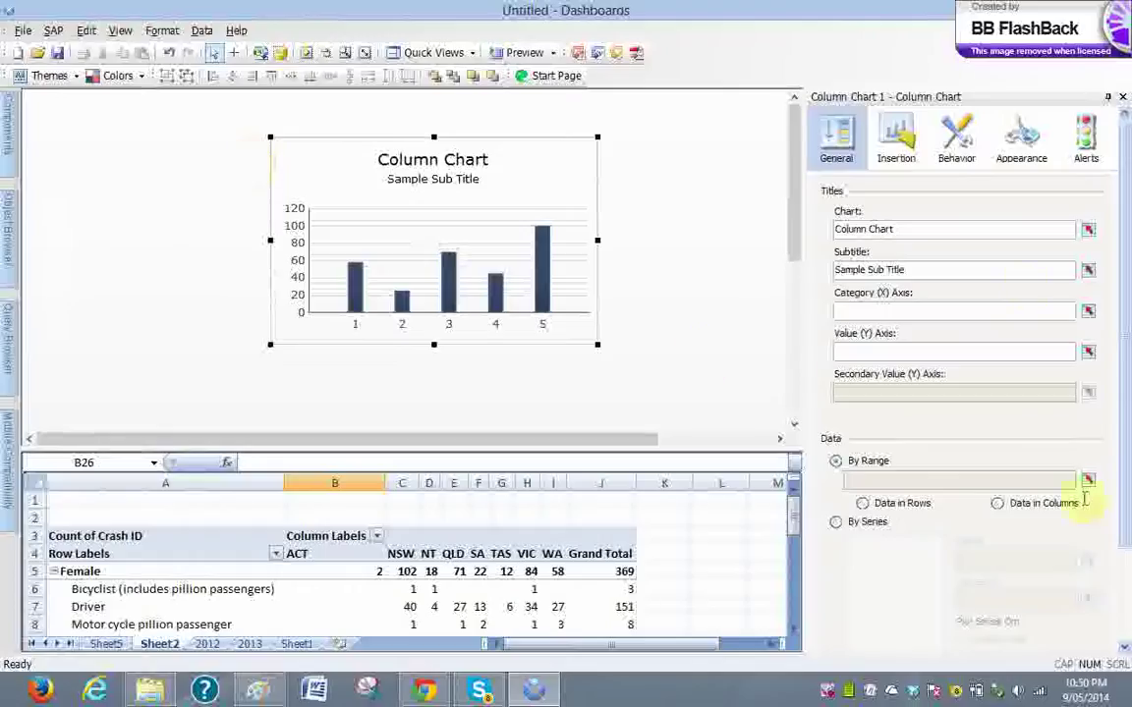
pyautogui.click(970, 228)
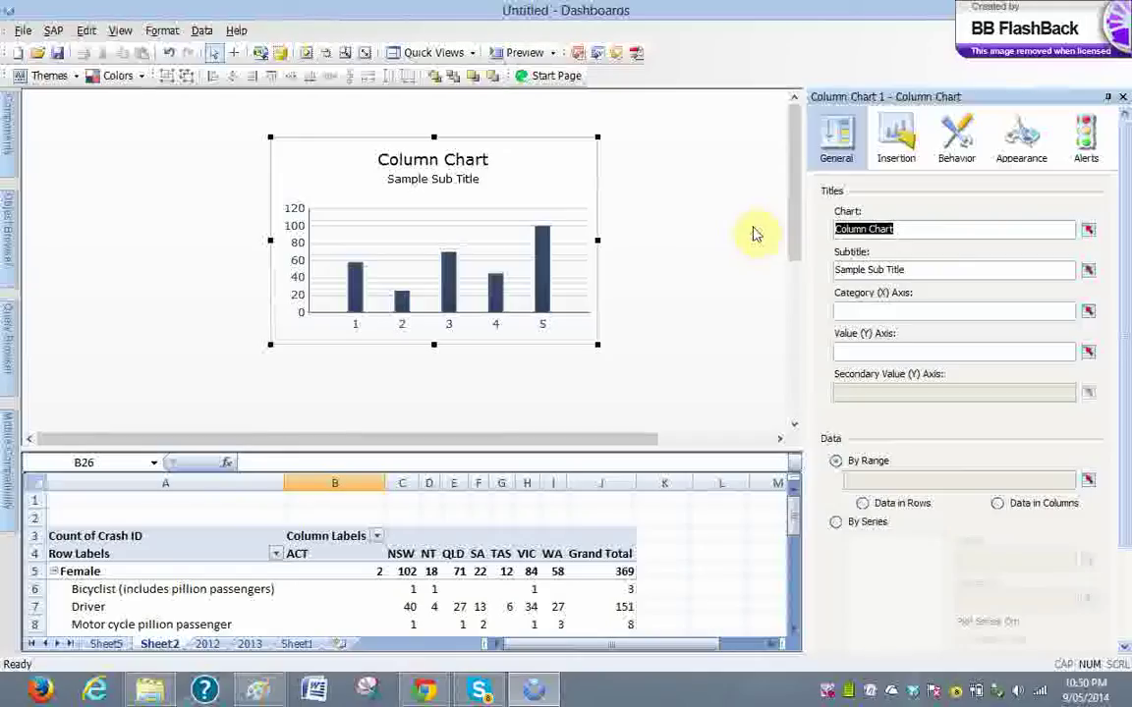
pyautogui.write('Acc')
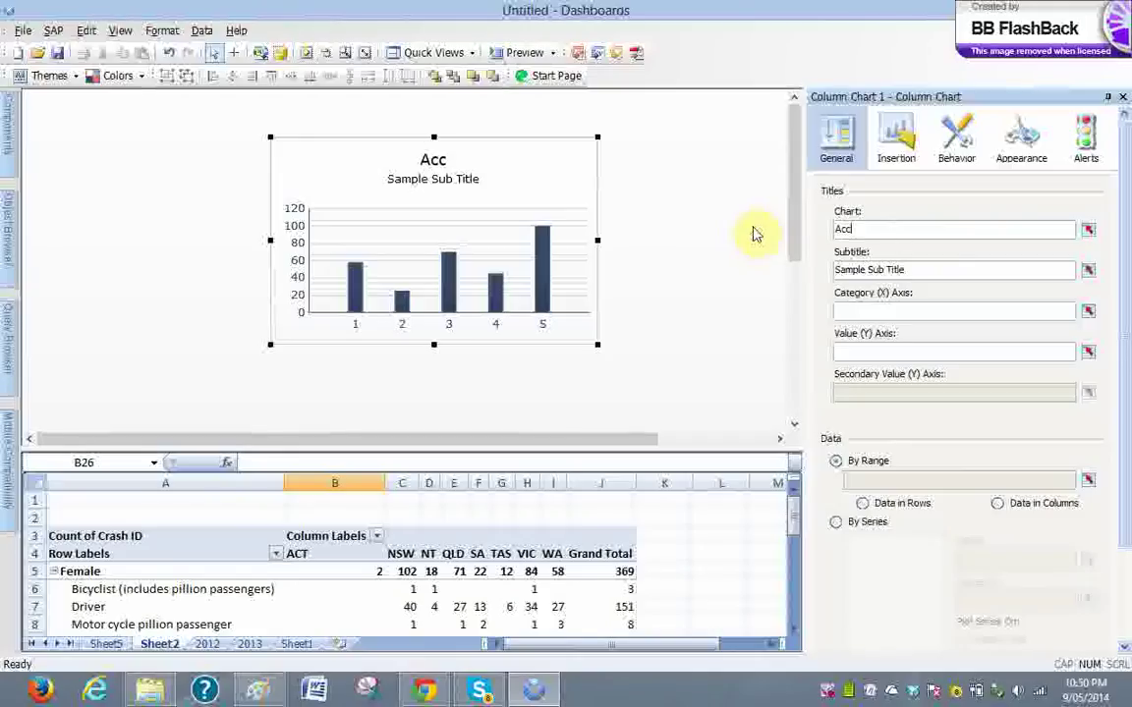
pyautogui.write('ident')
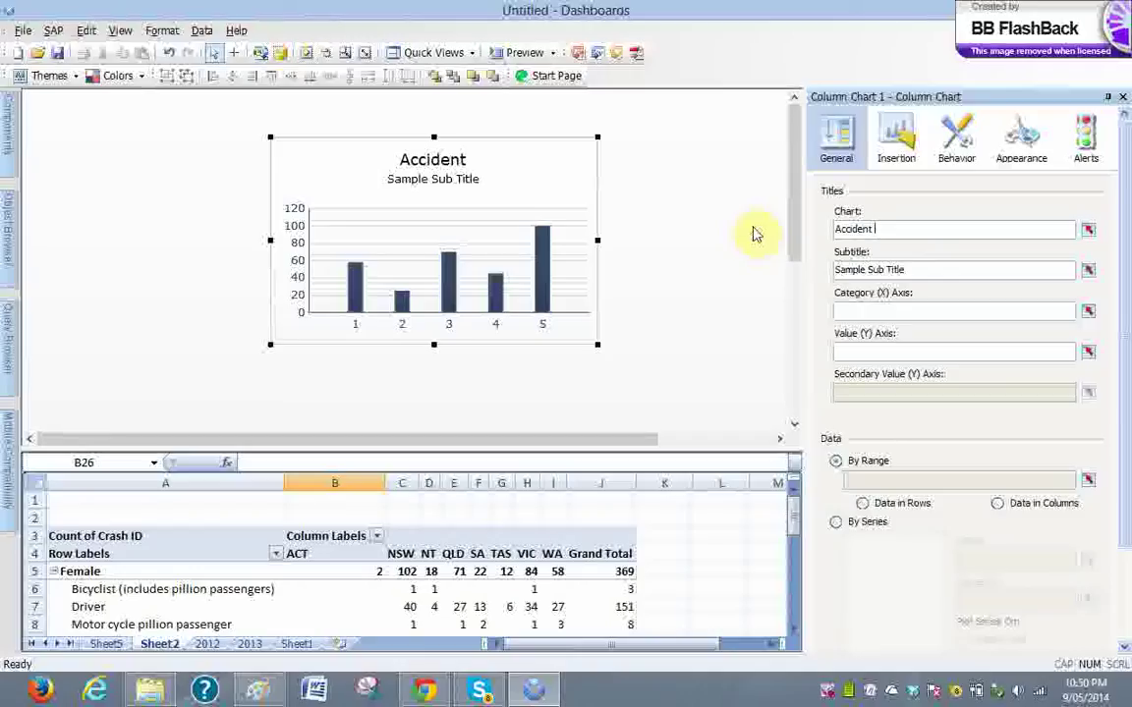
pyautogui.press('BackSpace')
pyautogui.press('BackSpace')
pyautogui.press('BackSpace')
pyautogui.press('BackSpace')
pyautogui.press('BackSpace')
pyautogui.press('BackSpace')
pyautogui.press('BackSpace')
pyautogui.press('BackSpace')
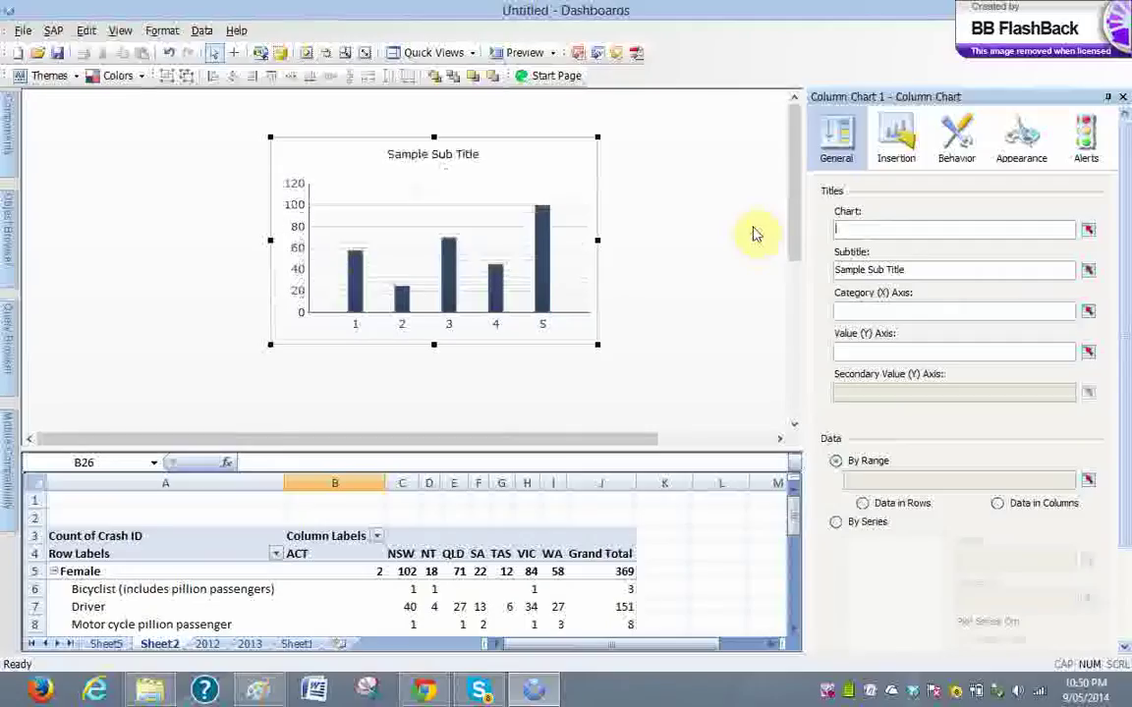
# Set the column chart's title to "Crash"
pyautogui.write('Cra')
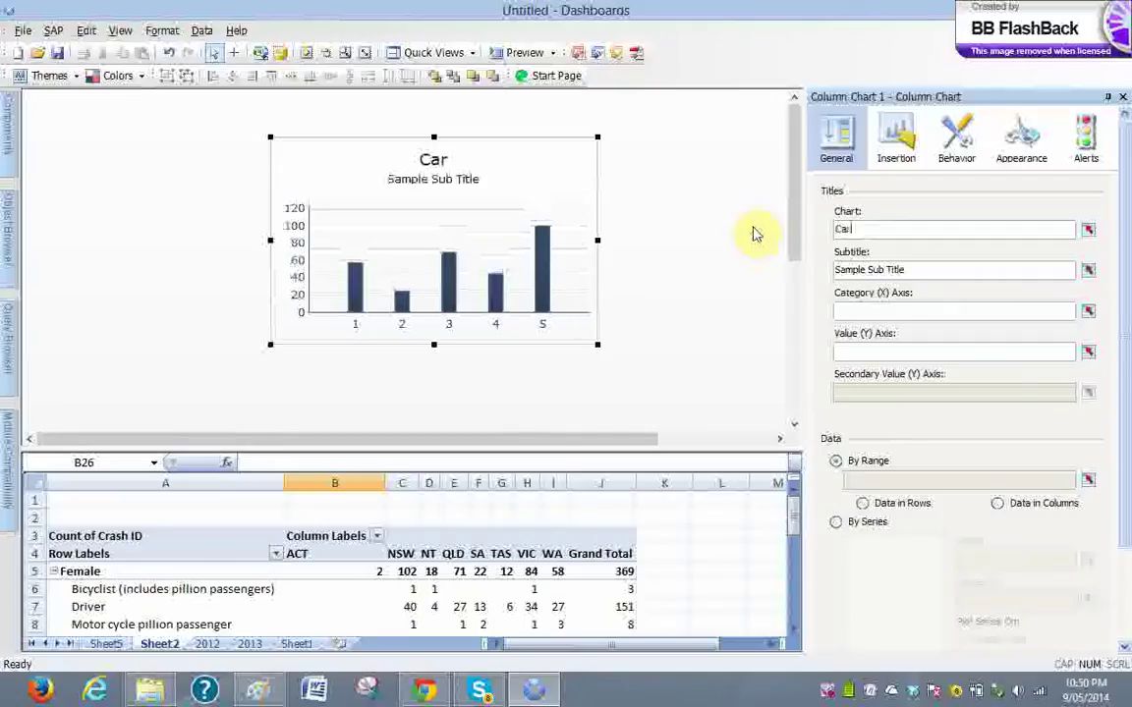
pyautogui.press('BackSpace')
pyautogui.write('ash')
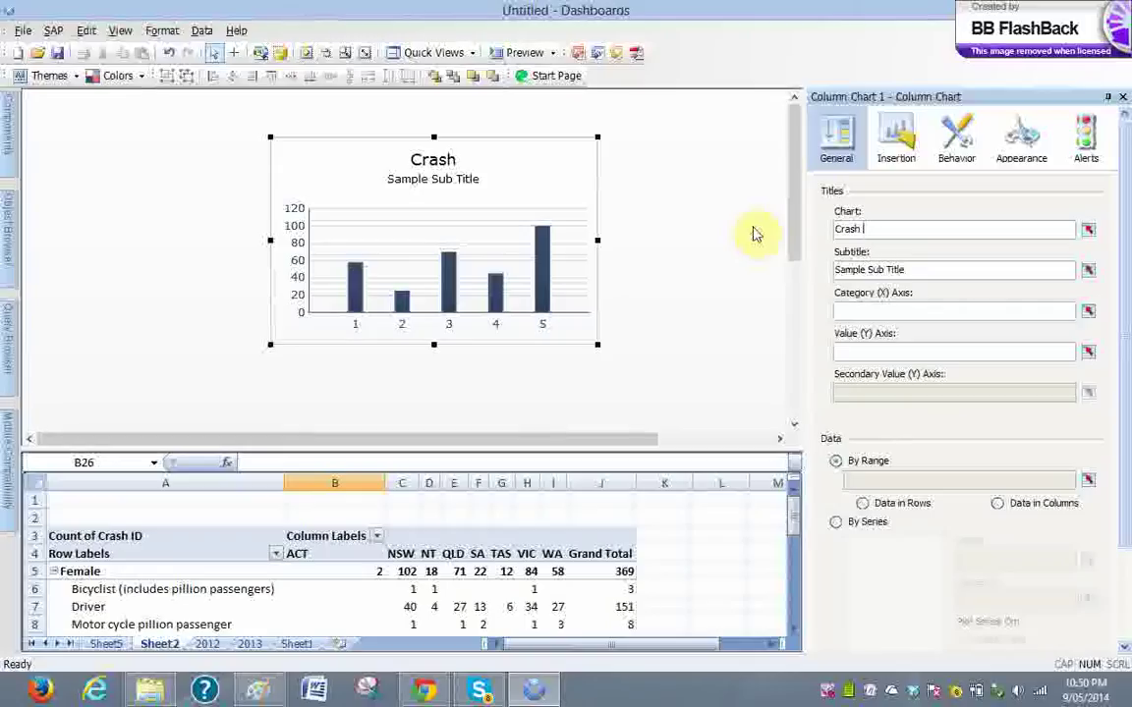
# Replace the column chart's sample subtitle with "(ABS 2014)"
pyautogui.press('Tab')
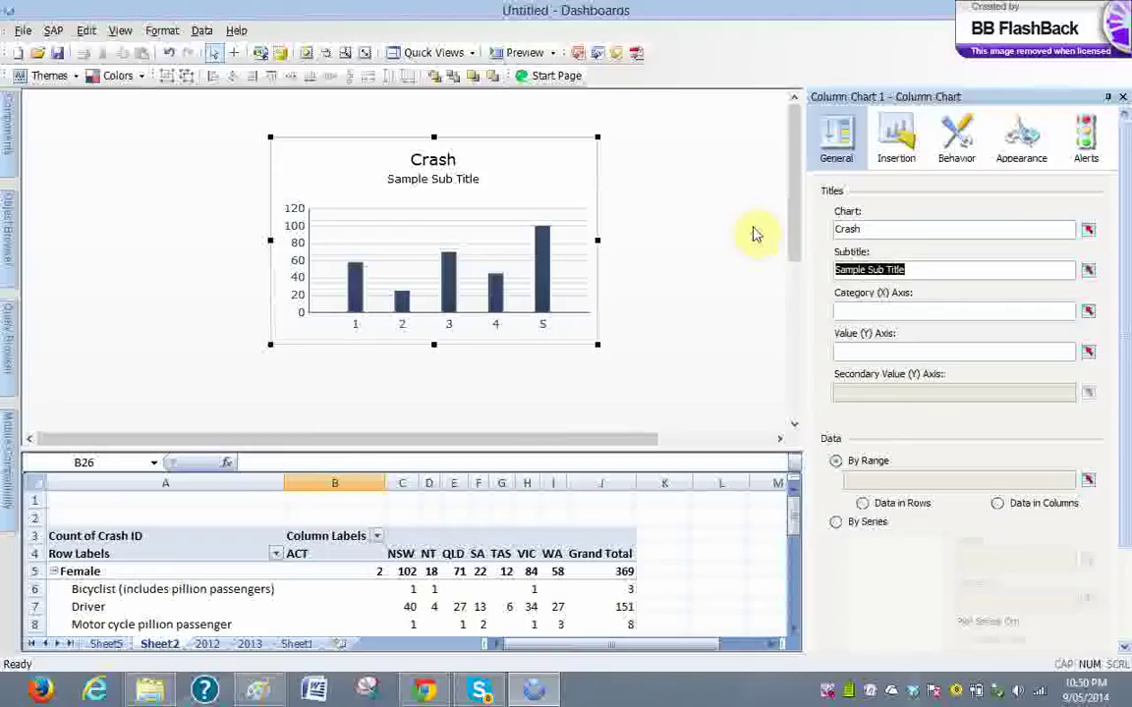
pyautogui.write('A')
pyautogui.press('BackSpace')
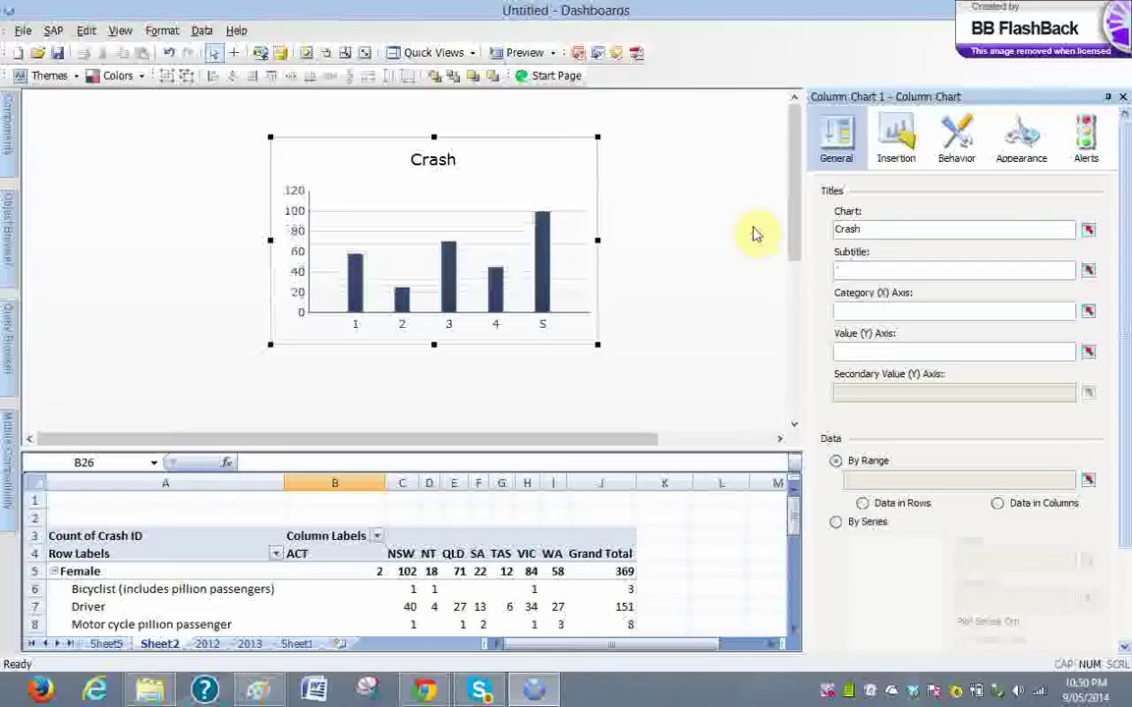
pyautogui.write('(ABS')
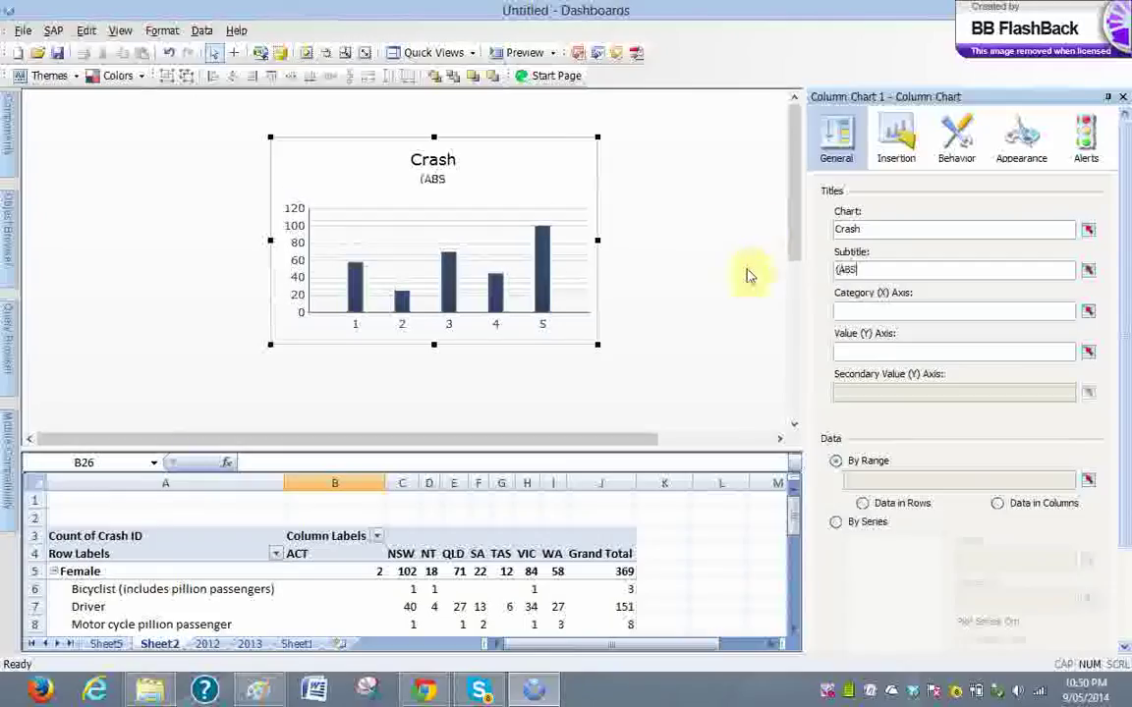
pyautogui.write(' 2013')
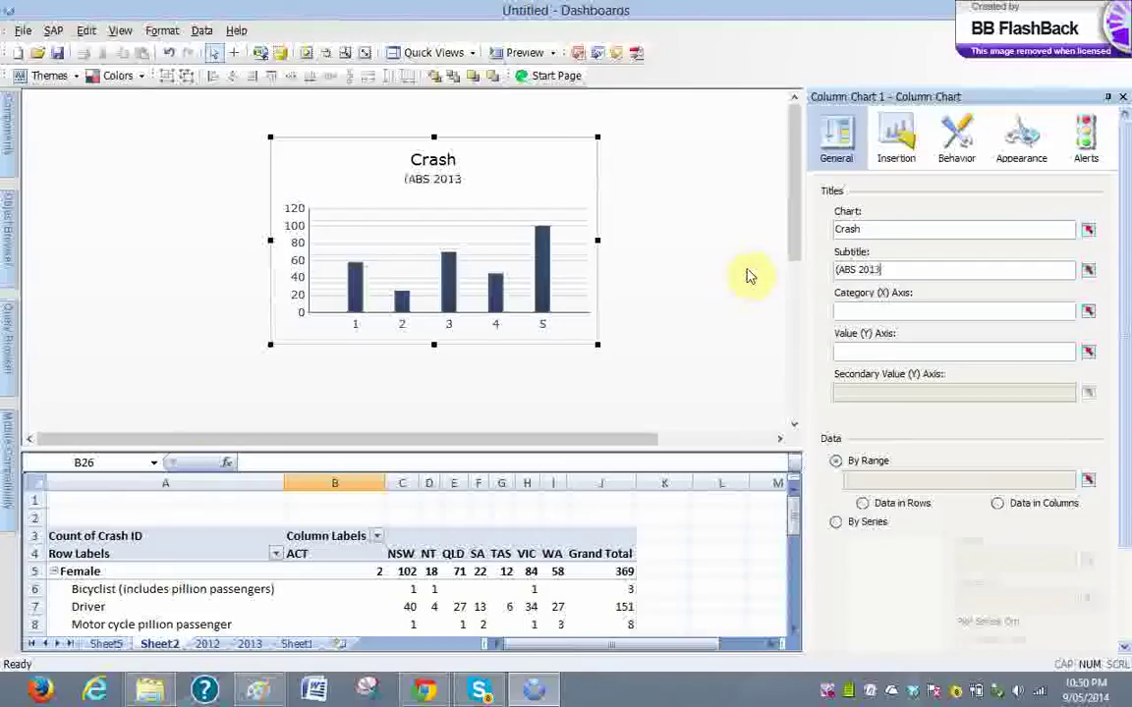
pyautogui.press('BackSpace')
pyautogui.write('4)')
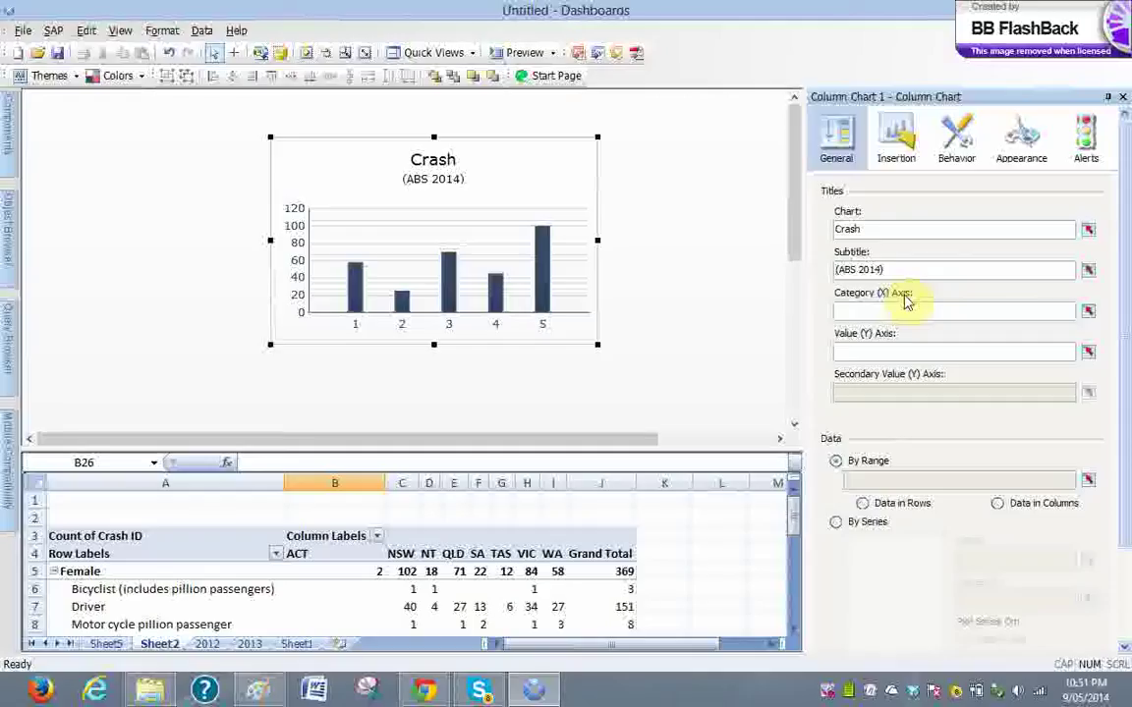
# Replace the column chart's subtitle with "State"
pyautogui.press('Delete')
pyautogui.press('Delete')
pyautogui.press('Delete')
pyautogui.press('Delete')
pyautogui.press('Delete')
pyautogui.press('Delete')
pyautogui.press('Delete')
pyautogui.press('Delete')
pyautogui.press('Delete')
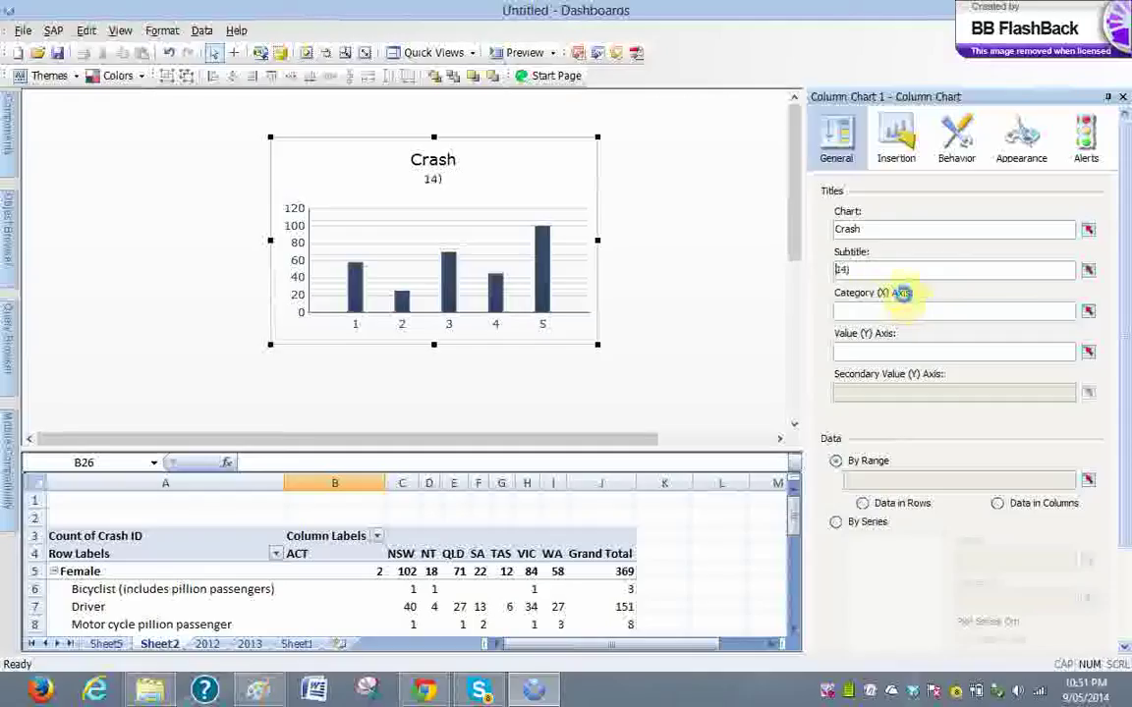
pyautogui.press('Delete')
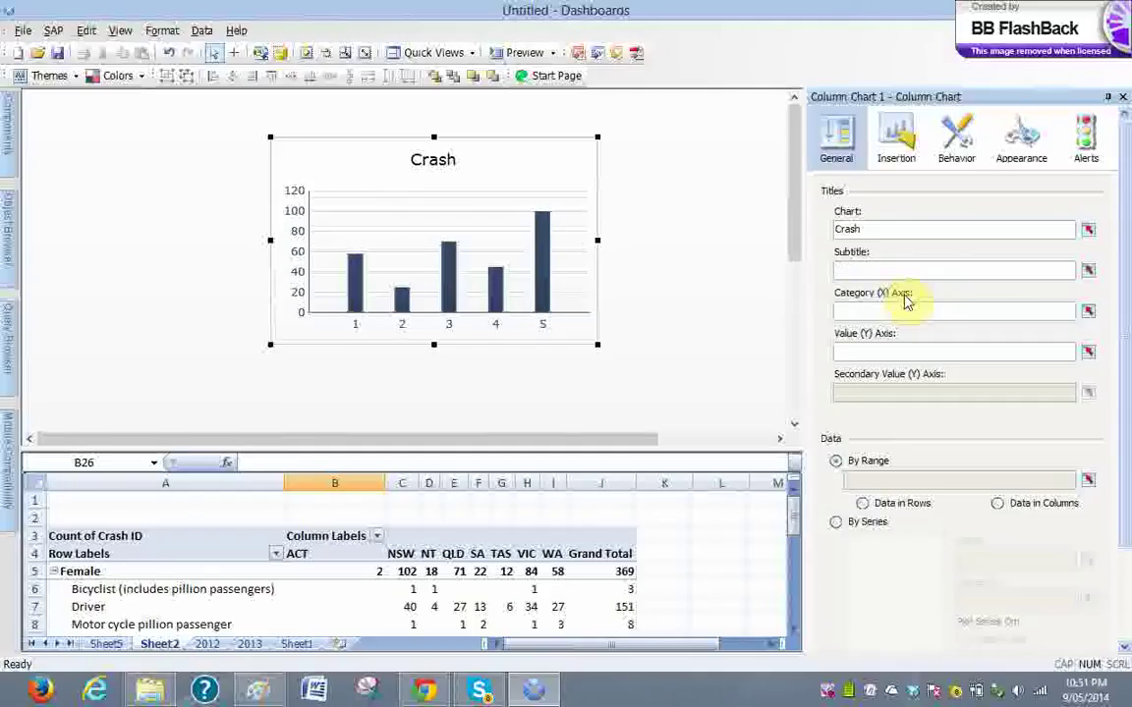
pyautogui.write('Sta')
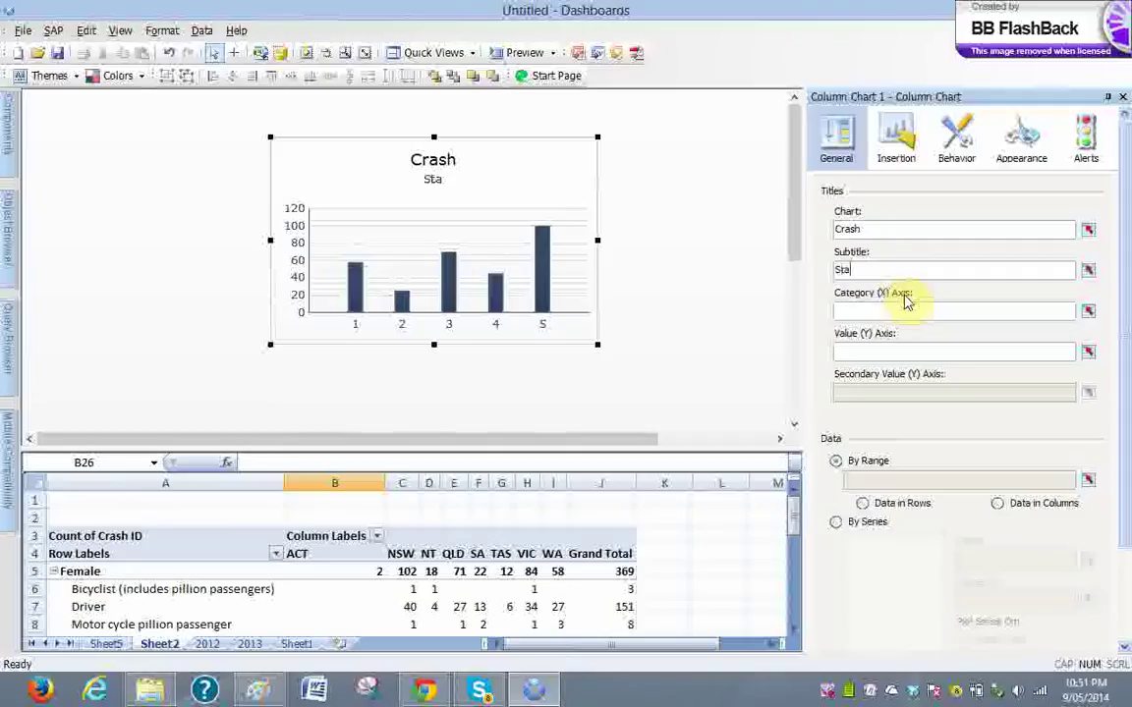
pyautogui.write('te v')
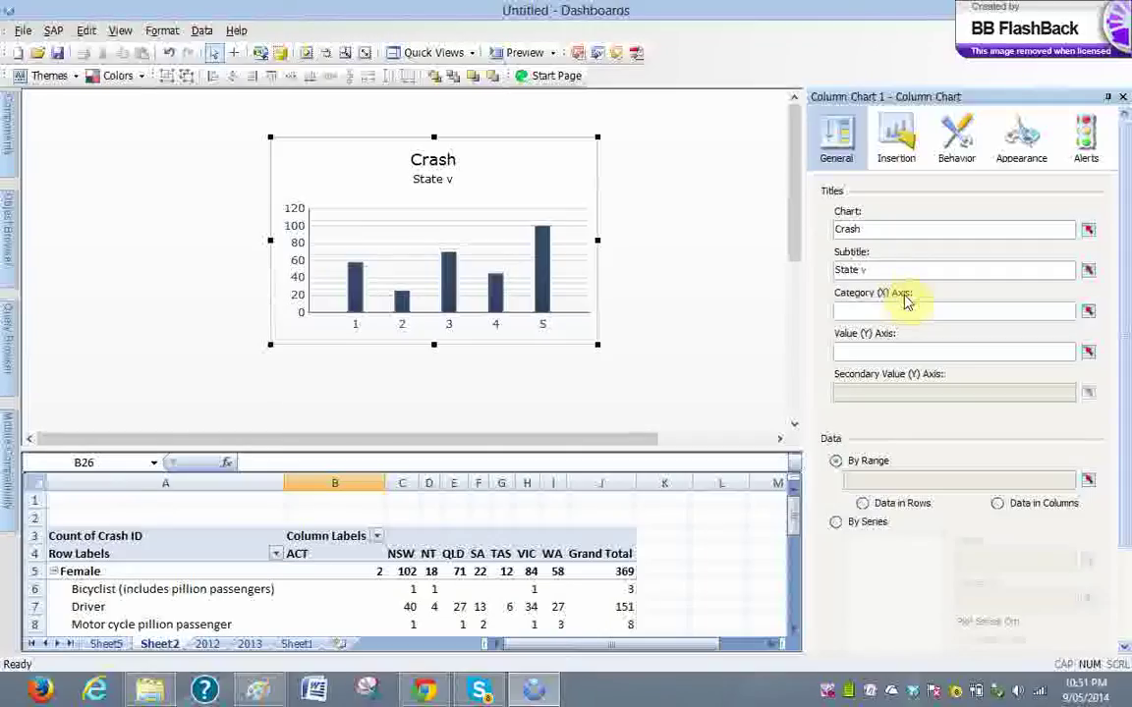
pyautogui.write('ers')
pyautogui.press('BackSpace')
pyautogui.press('BackSpace')
pyautogui.press('BackSpace')
pyautogui.press('BackSpace')
pyautogui.click(897, 378)
# Change the column chart's title to "Total Crash Aus 2012"
pyautogui.doubleClick(936, 229)
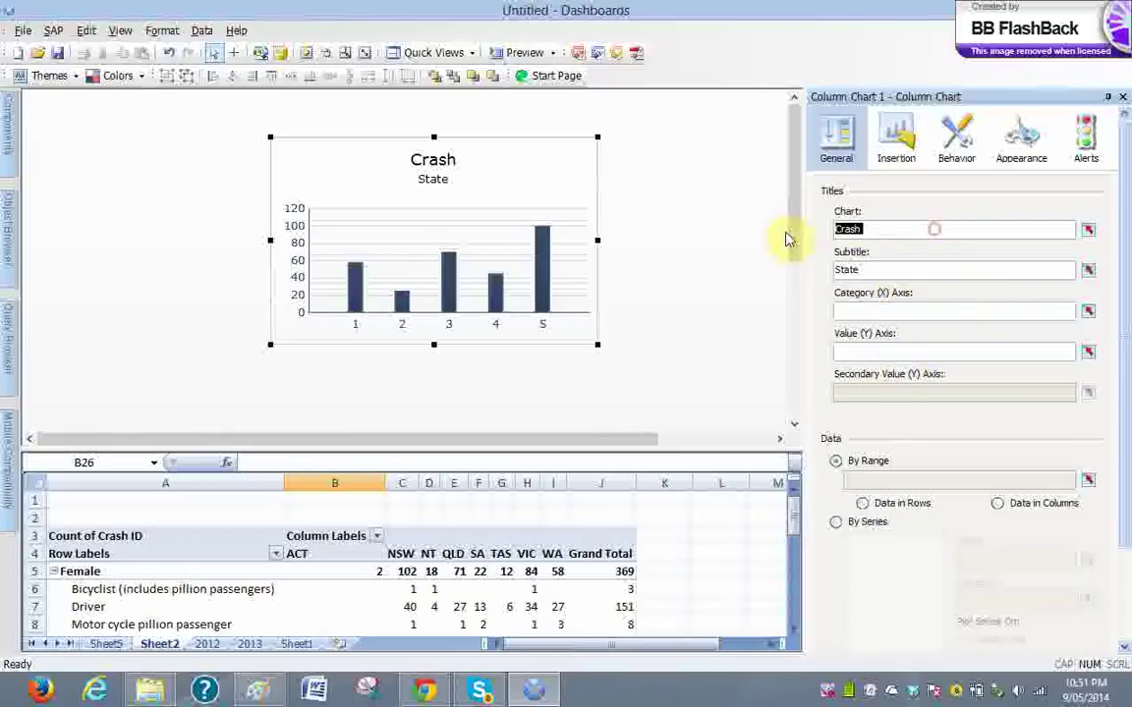
pyautogui.write('Toa')
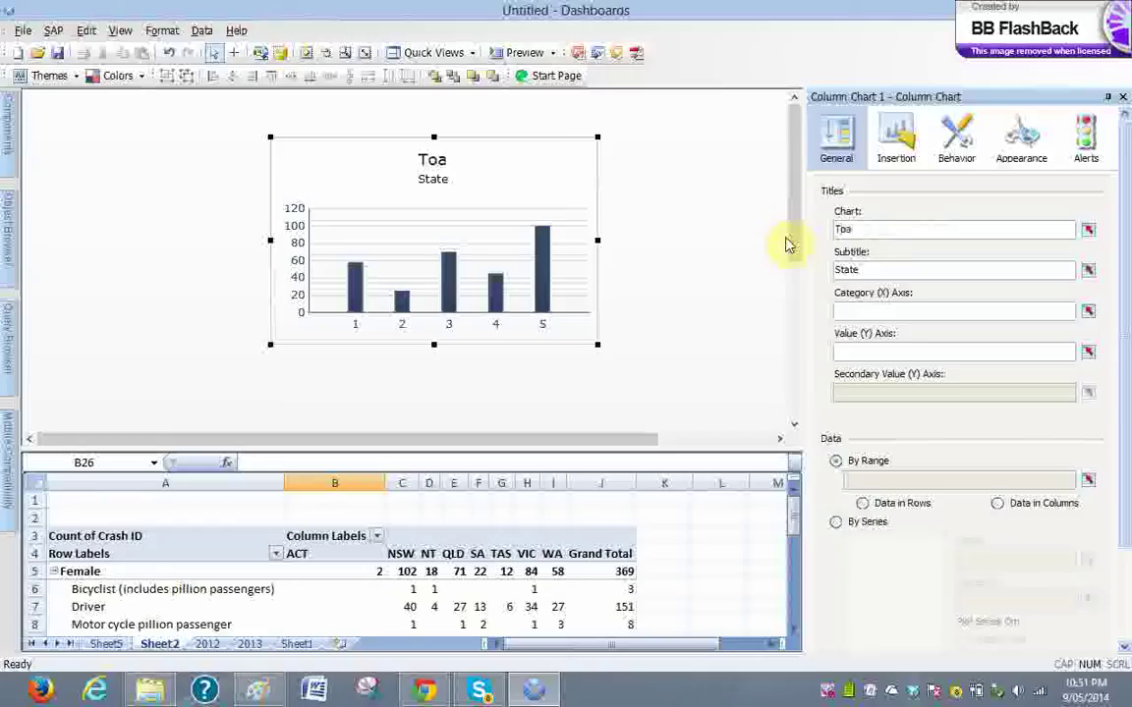
pyautogui.press('BackSpace')
pyautogui.write('tal')
pyautogui.write(' c')
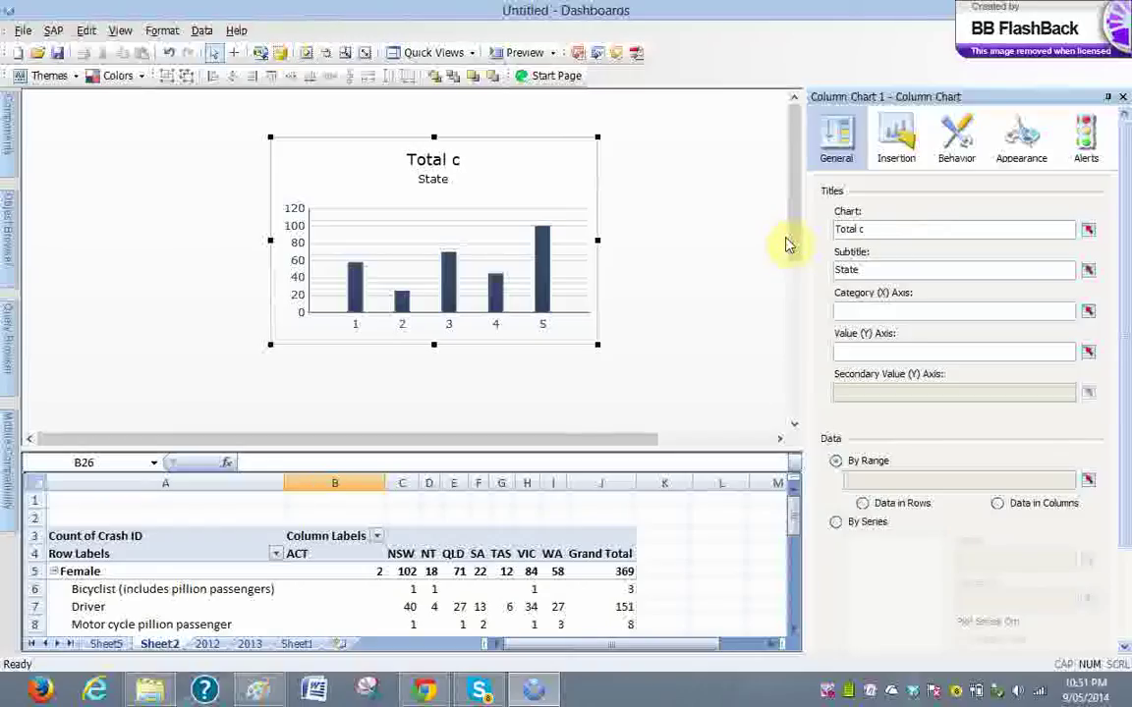
pyautogui.press('BackSpace')
pyautogui.write('Cr')
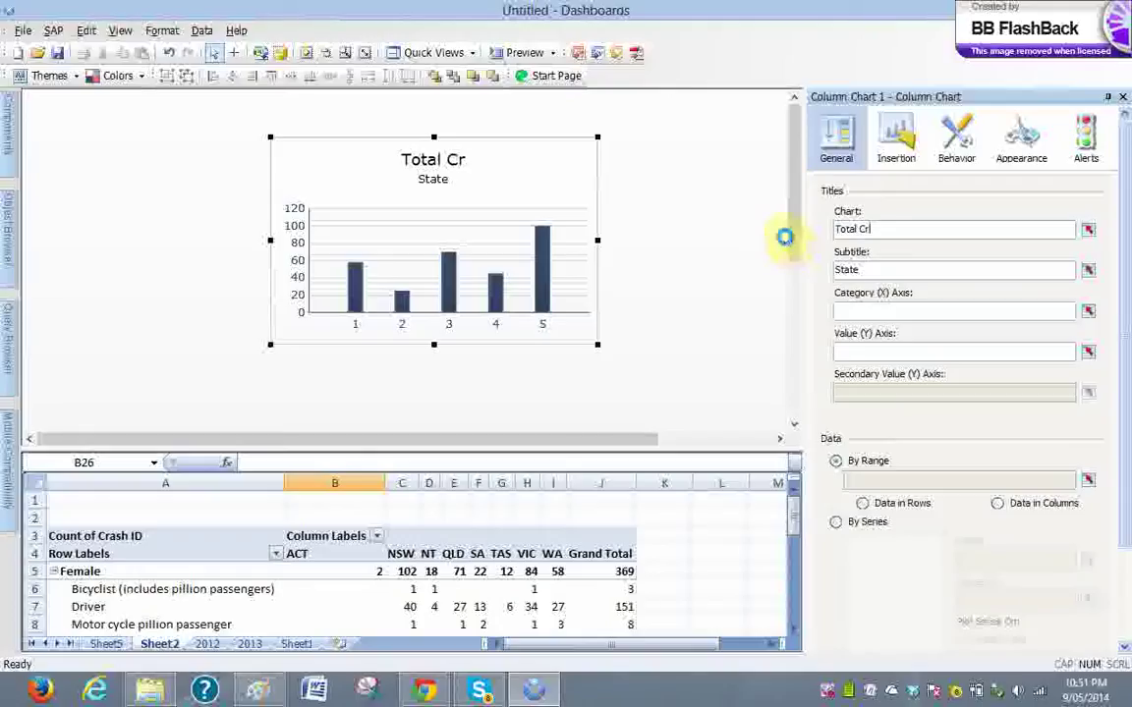
pyautogui.write('ash')
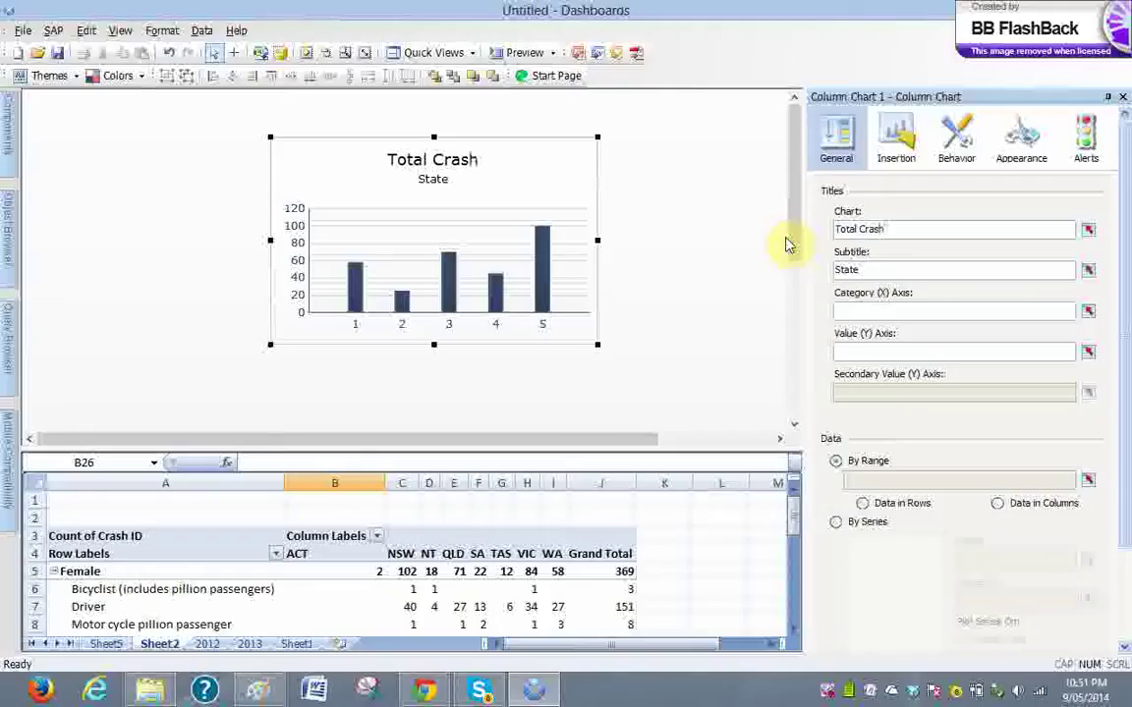
pyautogui.write(' Aus 2')
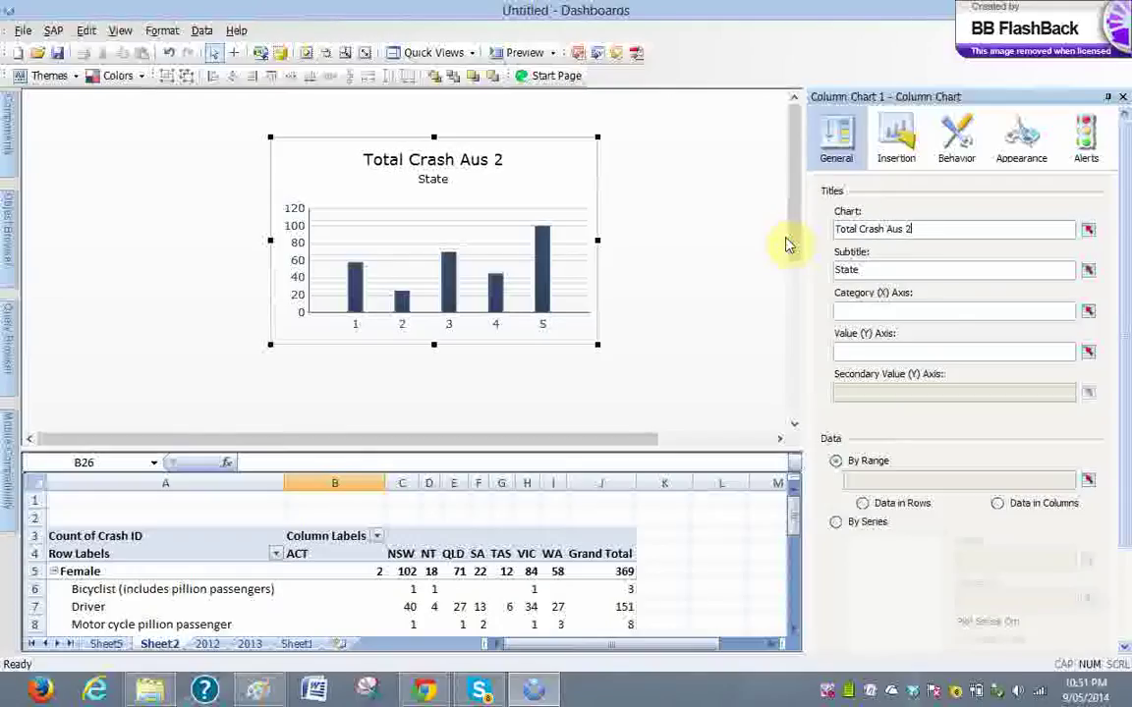
pyautogui.write('01323')
pyautogui.press('BackSpace')
pyautogui.press('BackSpace')
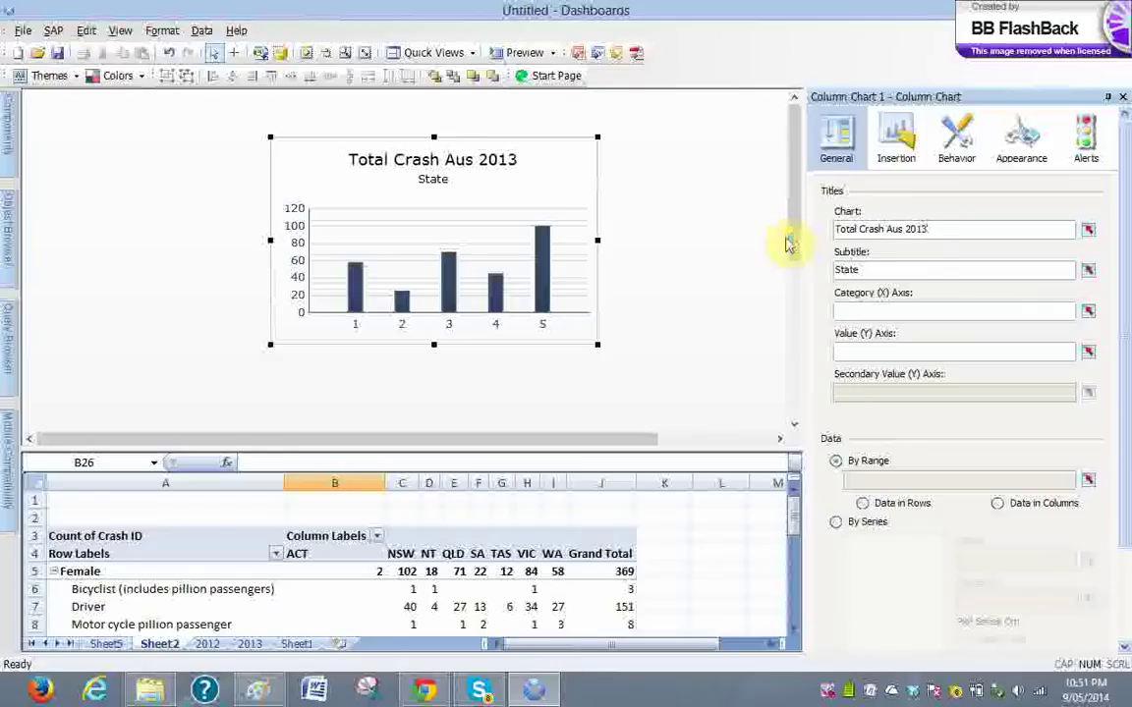
pyautogui.press('BackSpace')
pyautogui.write('2')
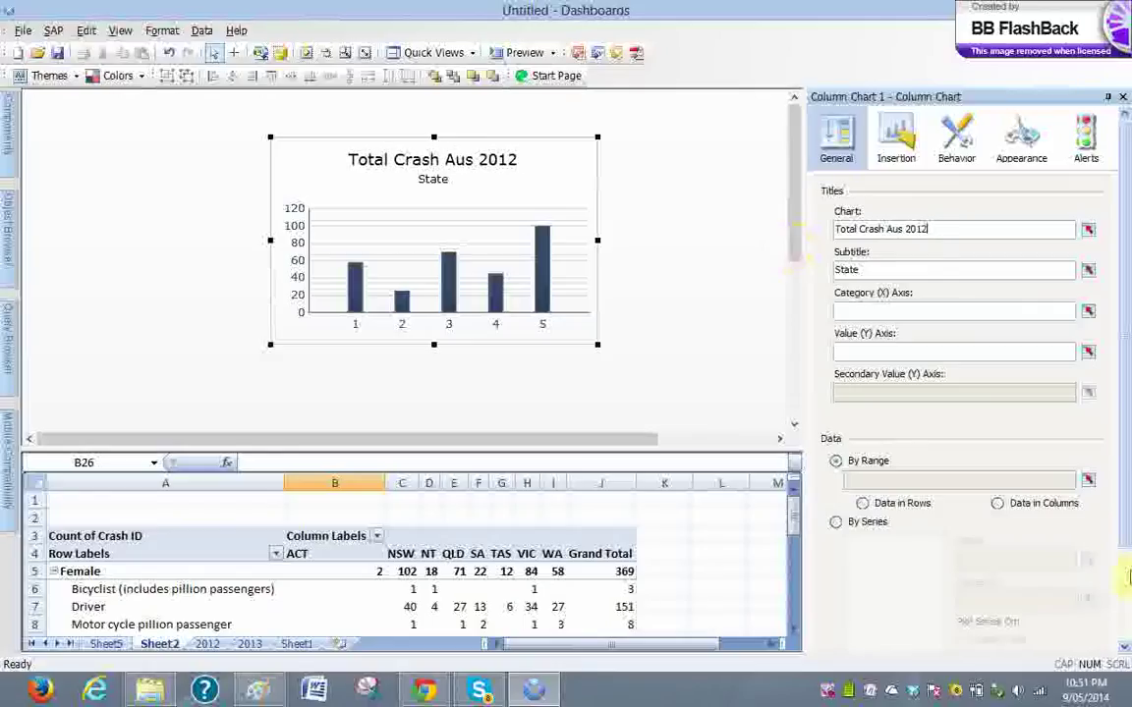
# Set the chart data to By Series and add one series with its Y values linked to Sheet2!$B$24:$I$24
pyautogui.moveTo(1127, 392); pyautogui.dragTo(1127, 496)
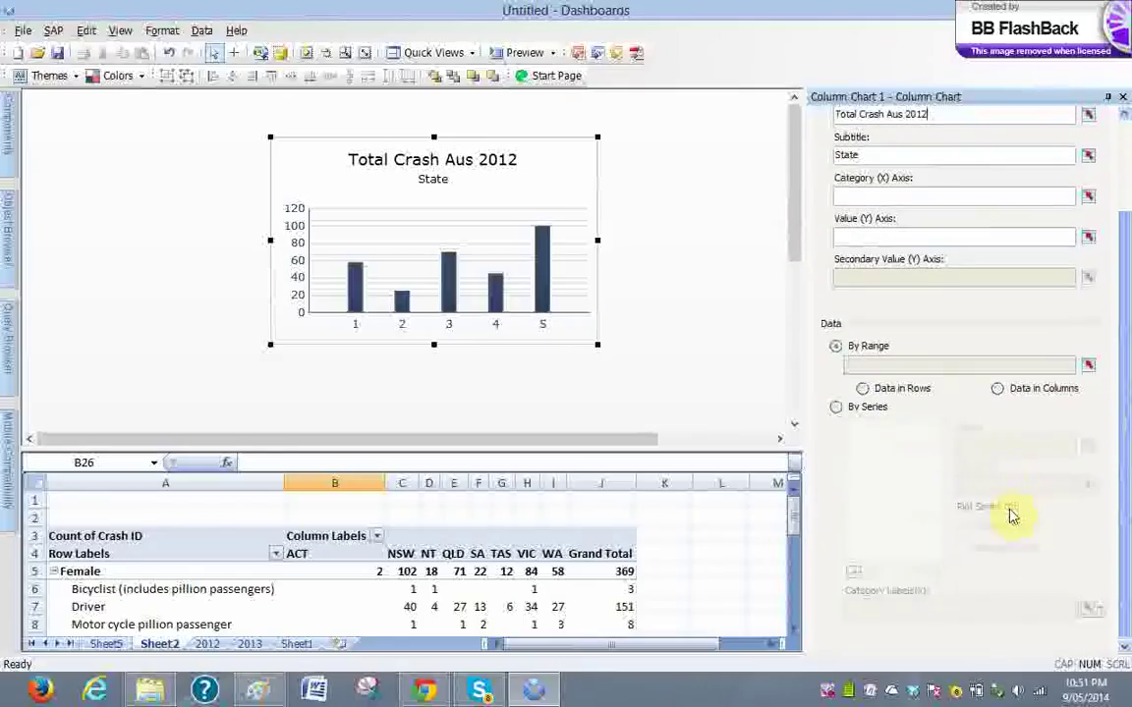
pyautogui.click(857, 410)
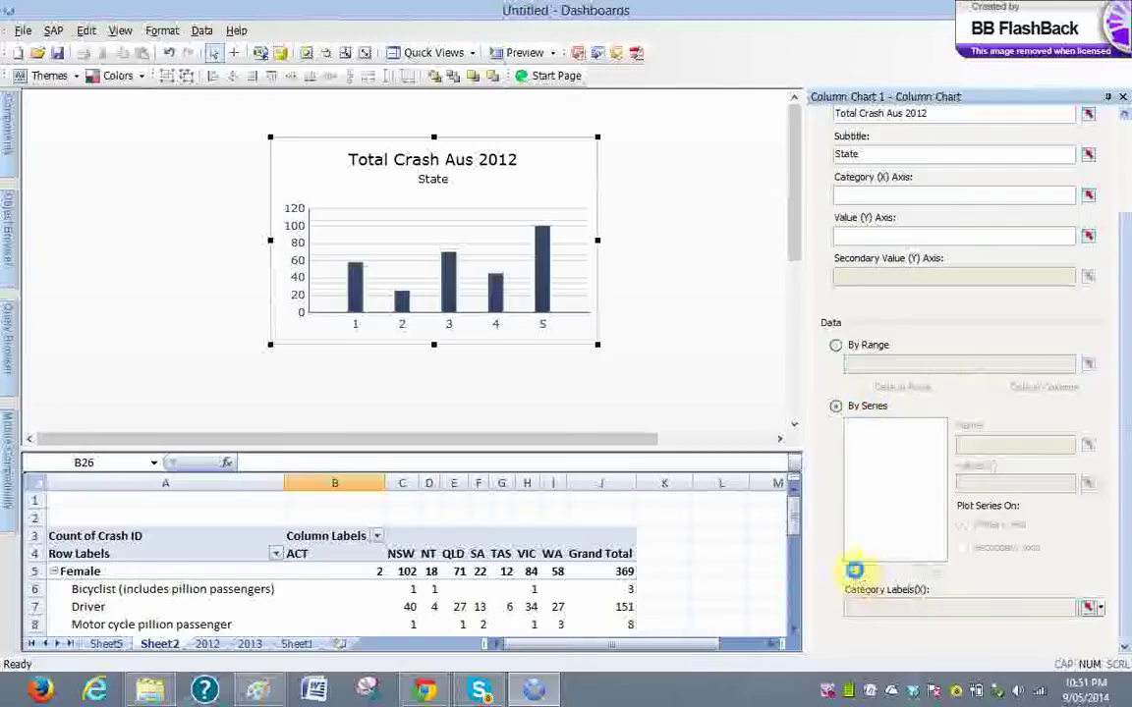
pyautogui.click(854, 570)
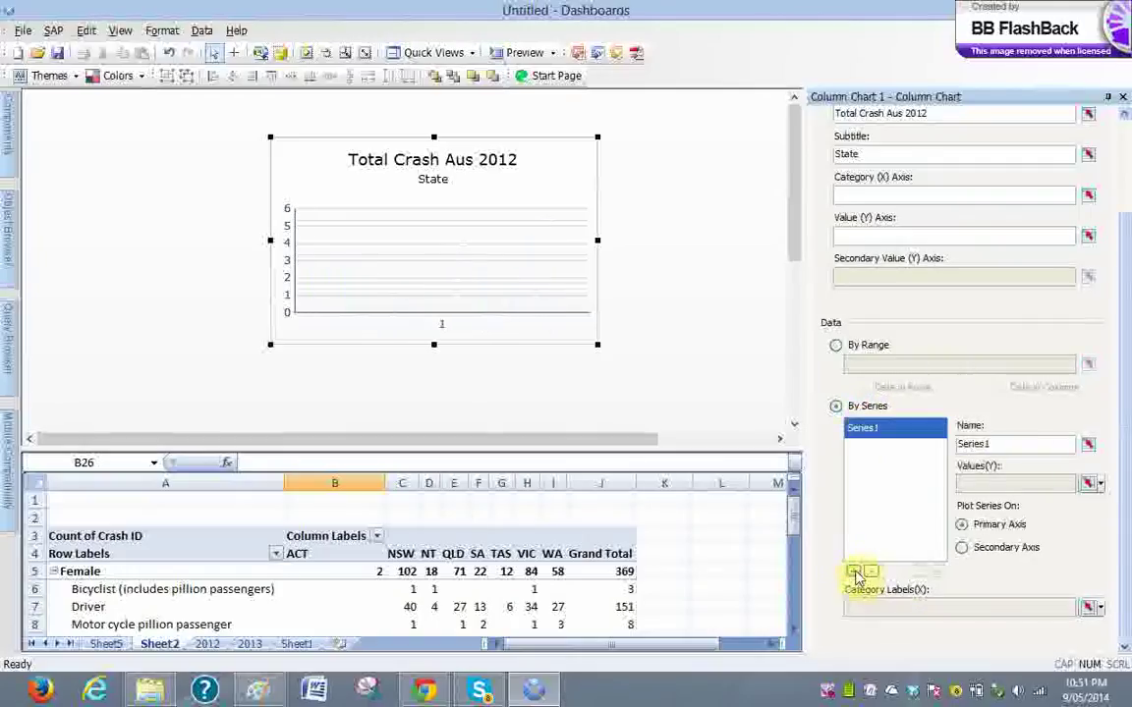
pyautogui.click(1089, 489)
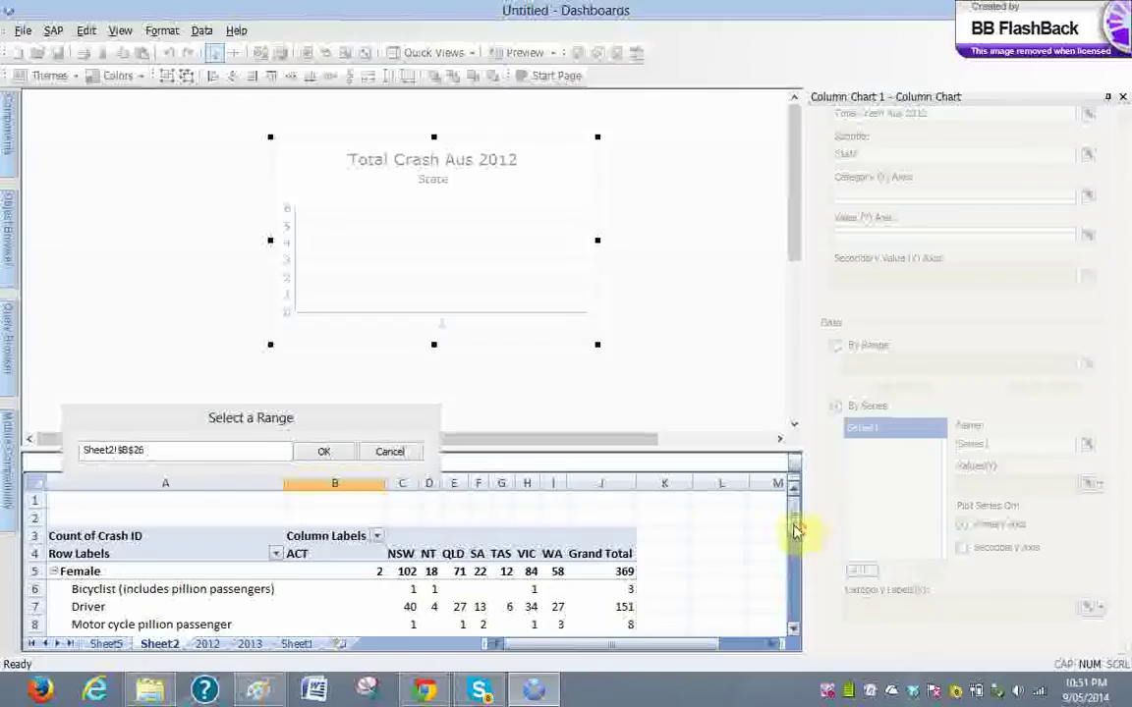
pyautogui.moveTo(798, 528); pyautogui.dragTo(814, 621)
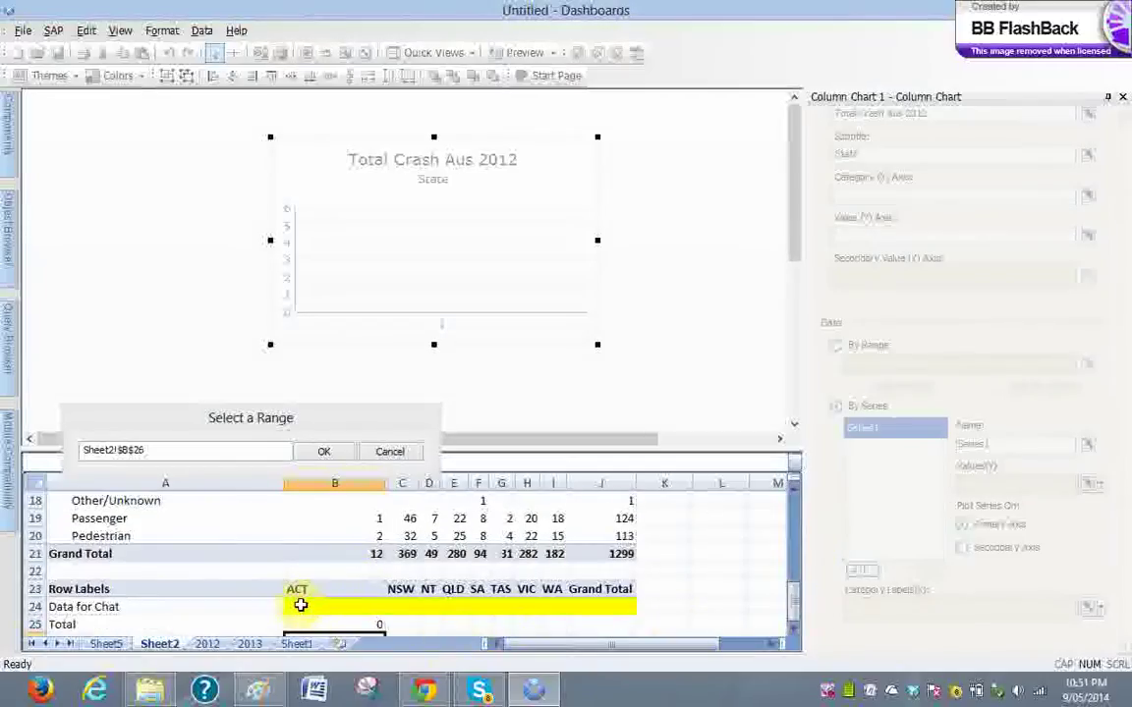
pyautogui.moveTo(298, 603); pyautogui.dragTo(614, 602)
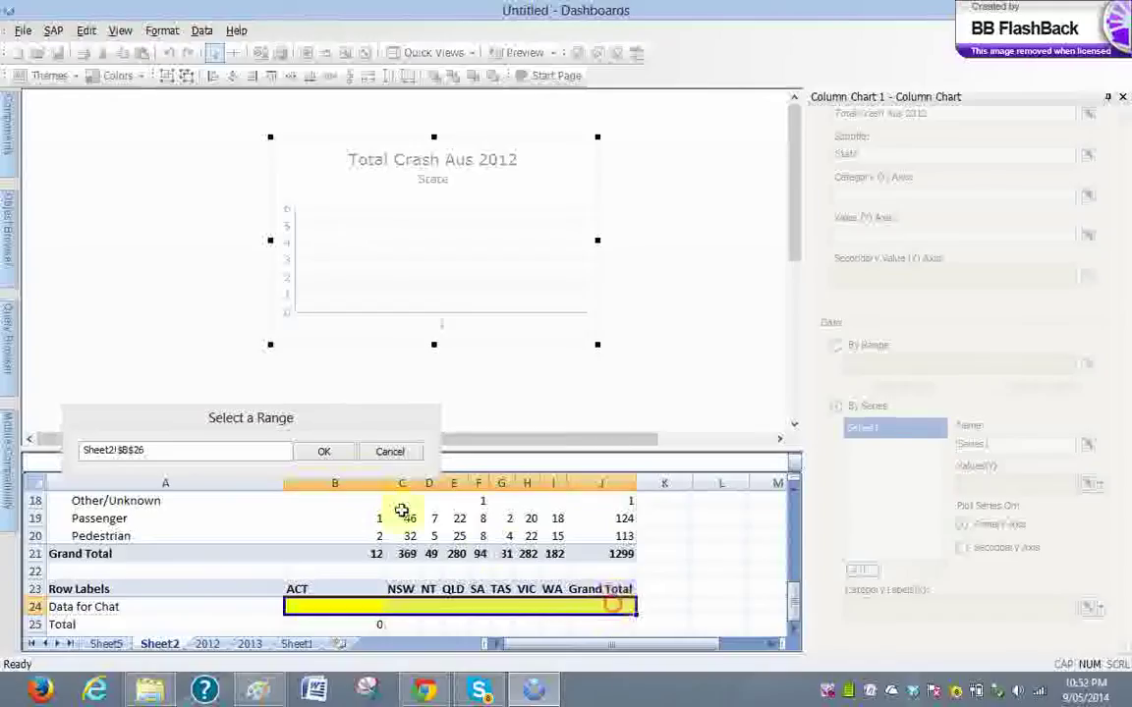
pyautogui.moveTo(310, 607); pyautogui.dragTo(539, 607)
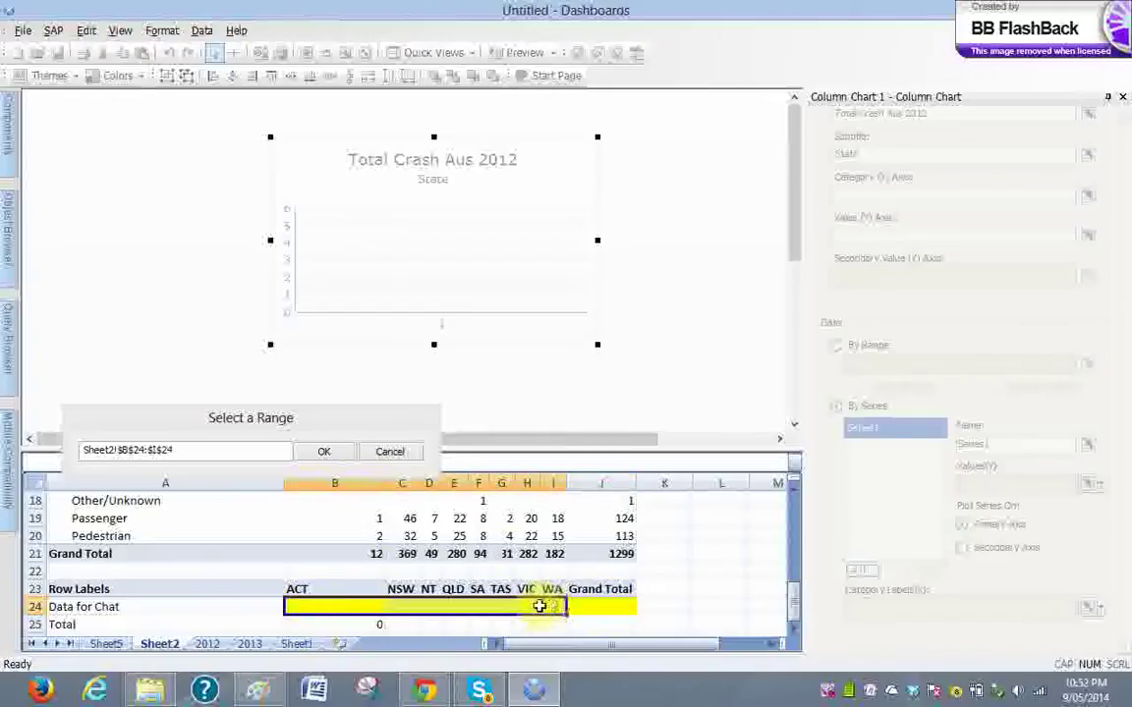
pyautogui.click(327, 453)
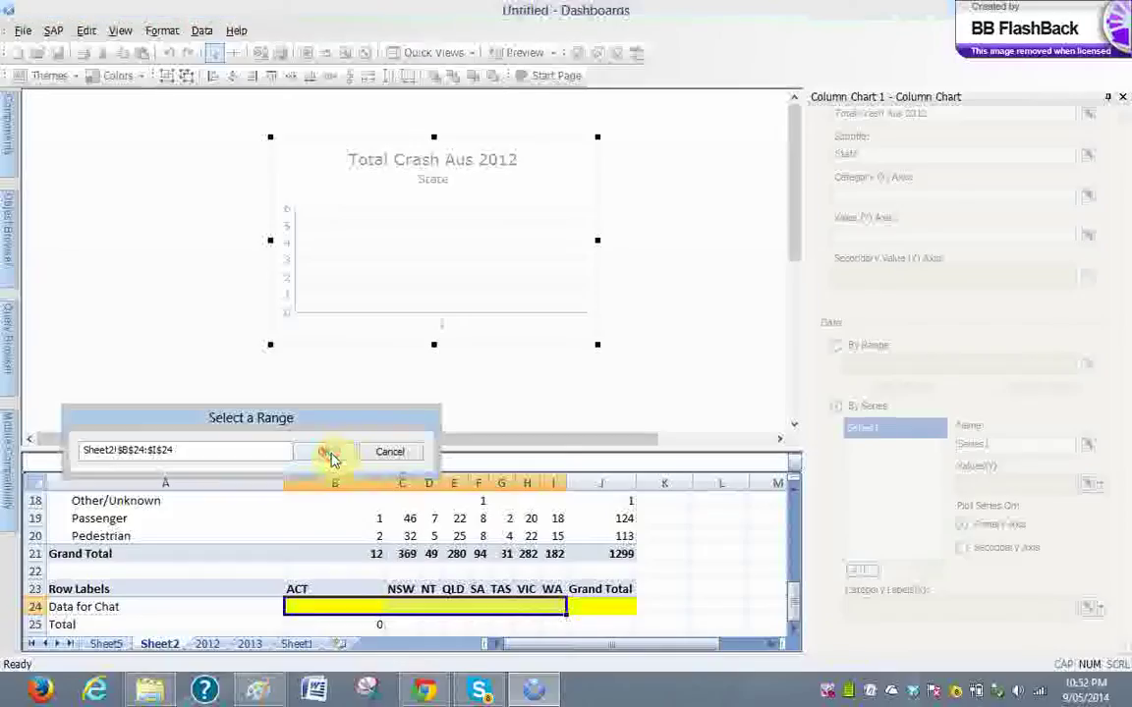
# Link the chart's category labels to the state names in Sheet2!$B$23:$I$23
pyautogui.click(1089, 611)
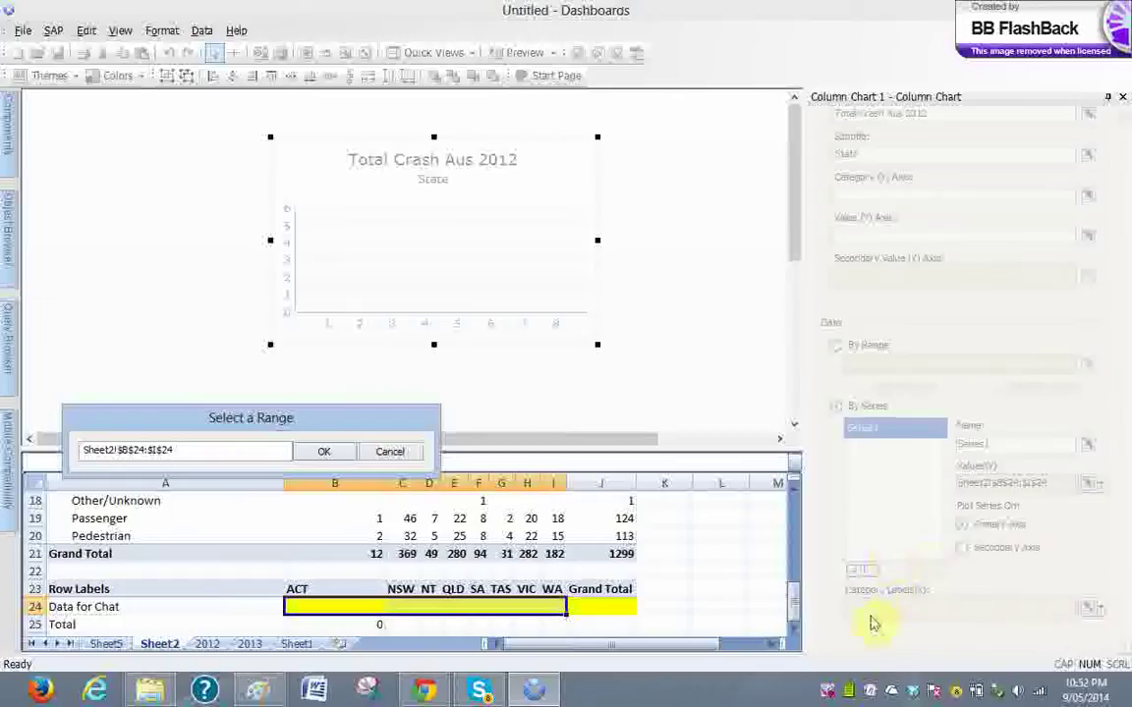
pyautogui.moveTo(346, 586); pyautogui.dragTo(559, 587)
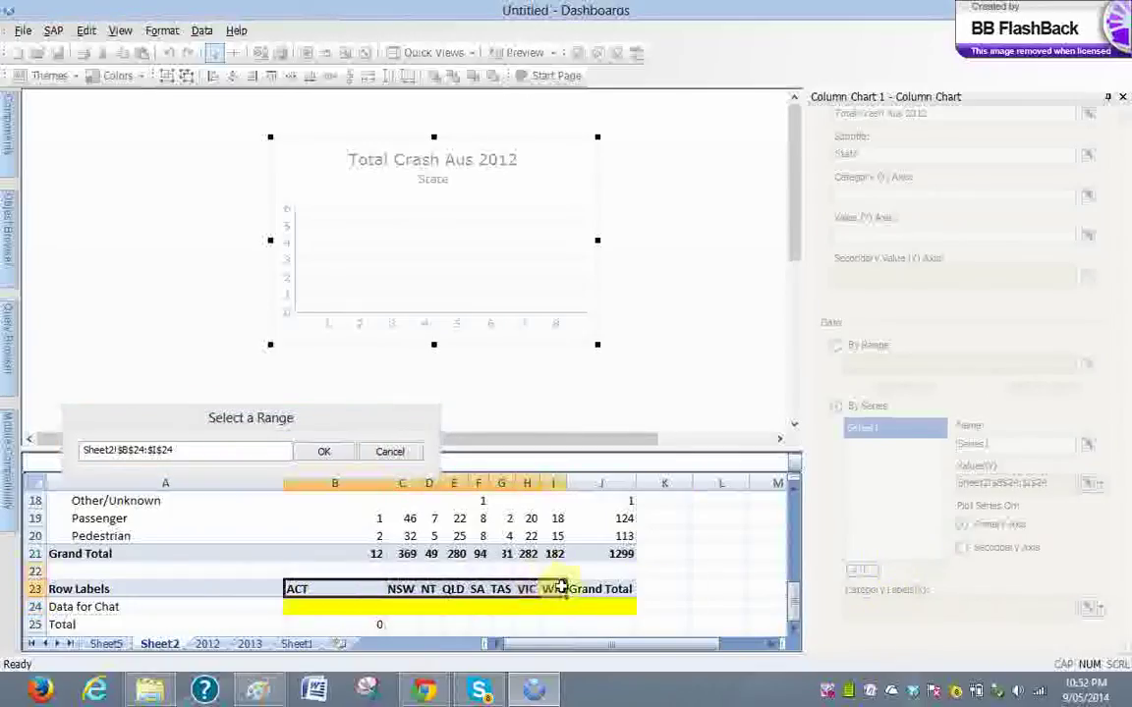
pyautogui.click(323, 451)
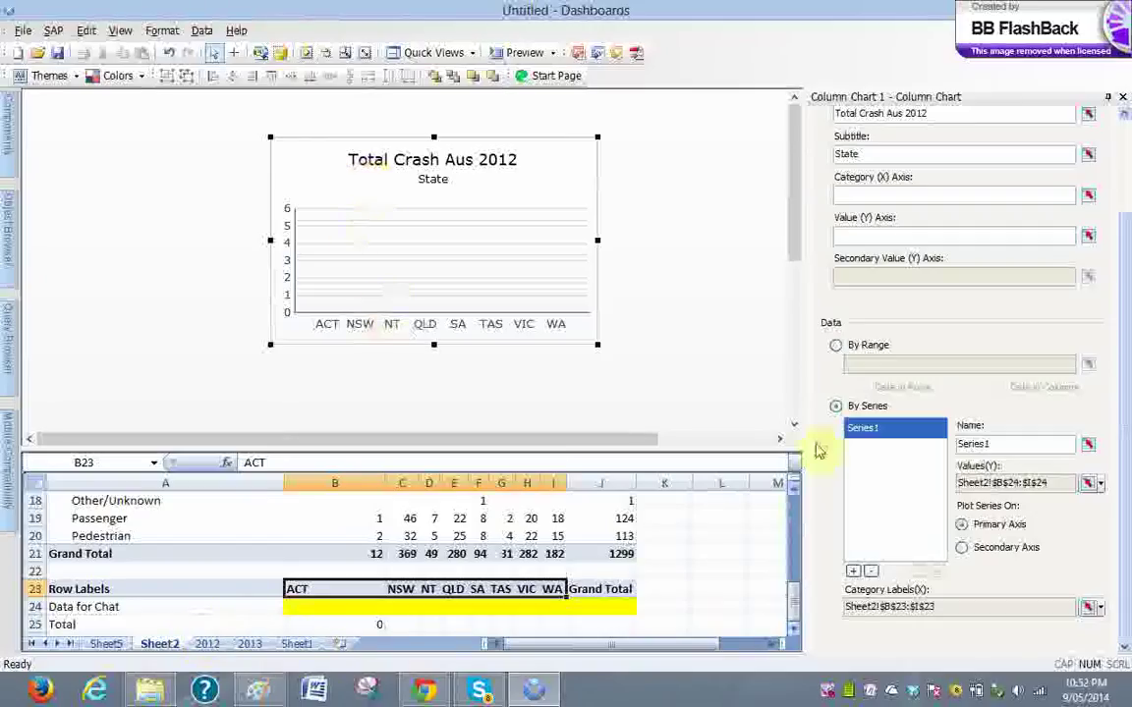
# Find the Accordion Menu among the selector components and place it on the canvas beside the column chart, on its left
pyautogui.moveTo(15, 142)
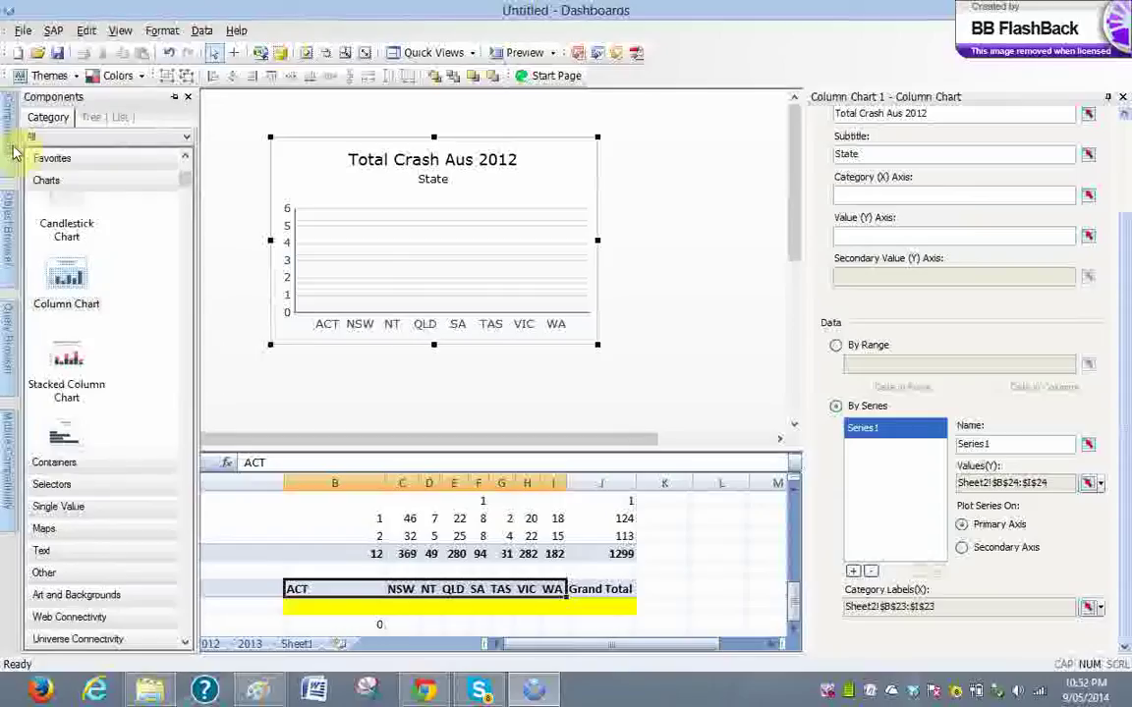
pyautogui.click(185, 185)
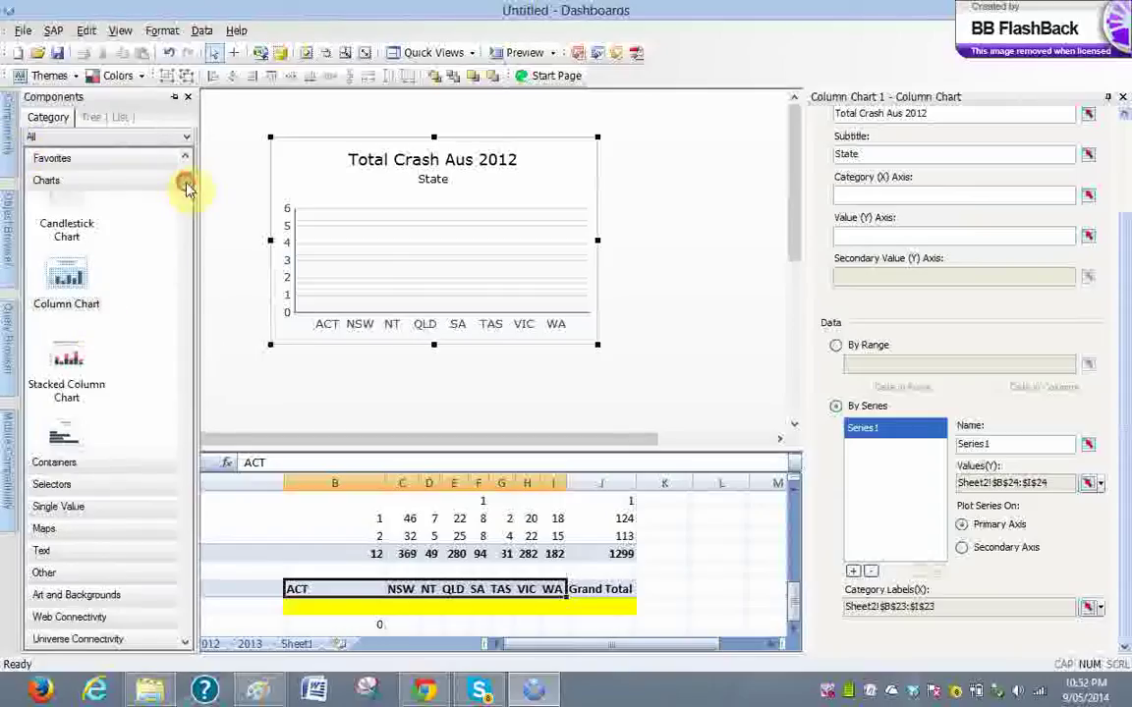
pyautogui.click(126, 488)
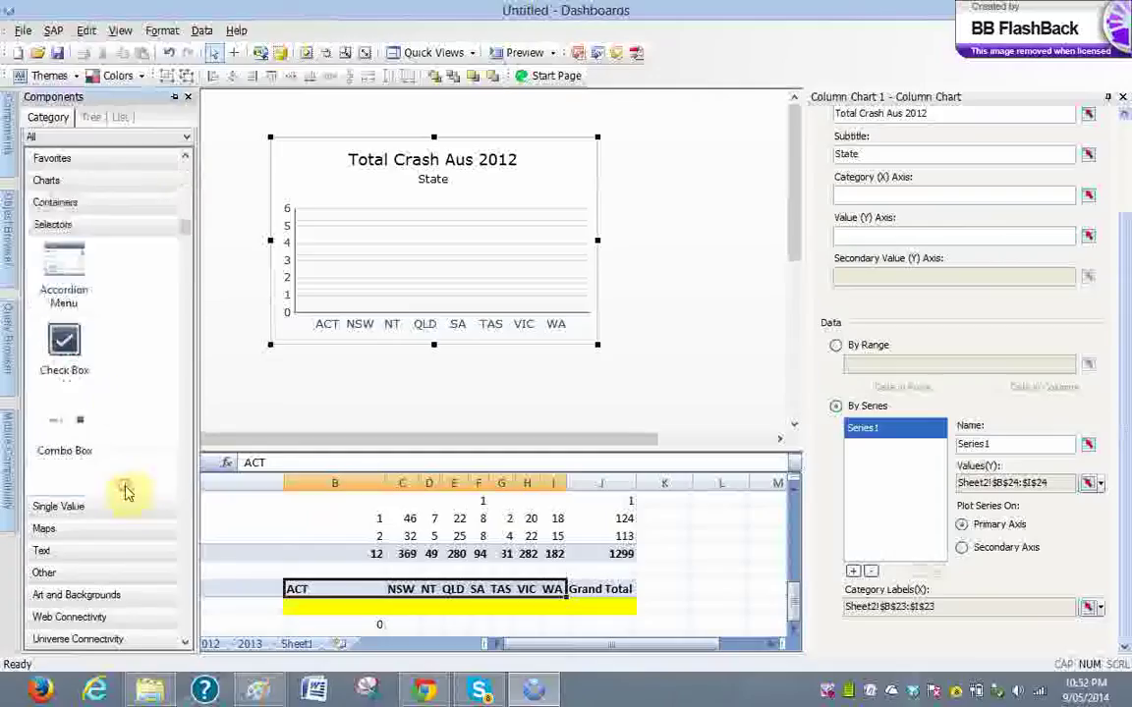
pyautogui.moveTo(61, 273); pyautogui.dragTo(220, 174)
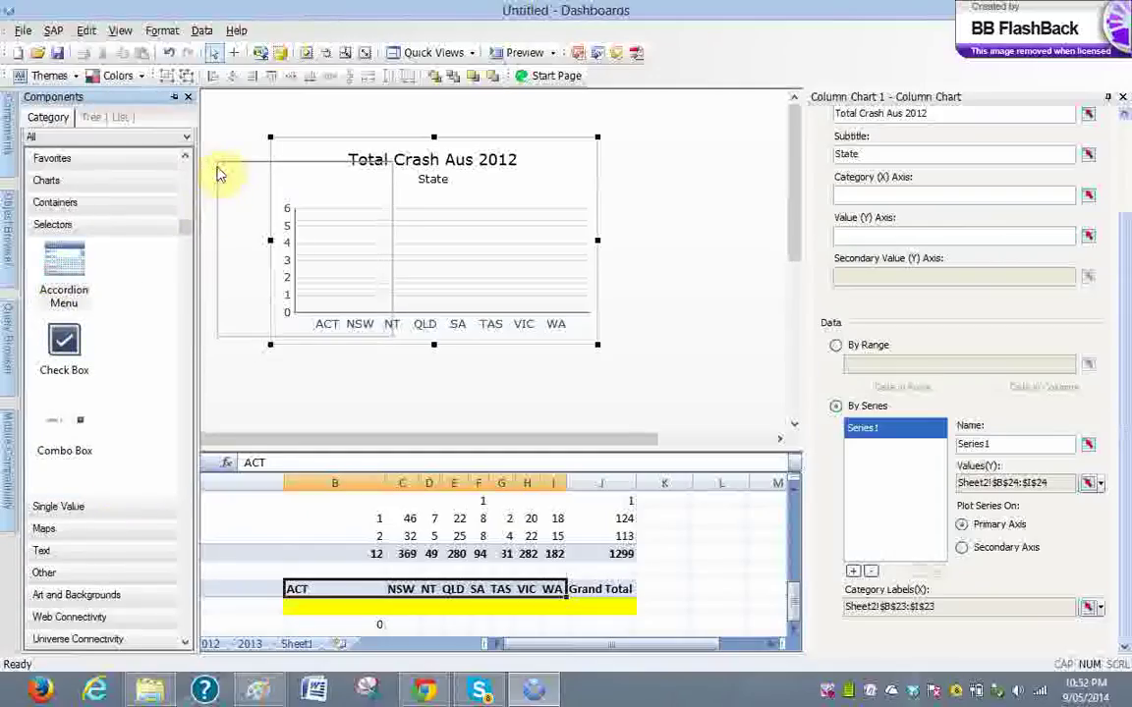
pyautogui.moveTo(220, 174); pyautogui.dragTo(77, 153)
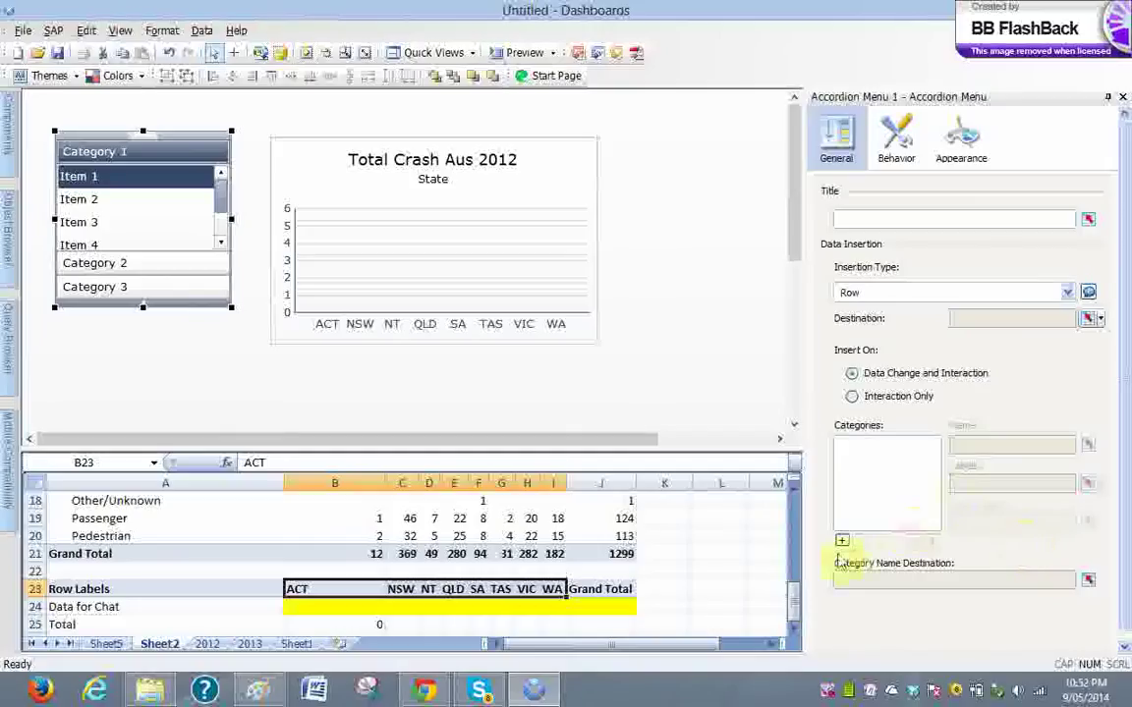
# Set the accordion menu's row insertion destination to Sheet2!$B$24:$I$24
pyautogui.click(1086, 322)
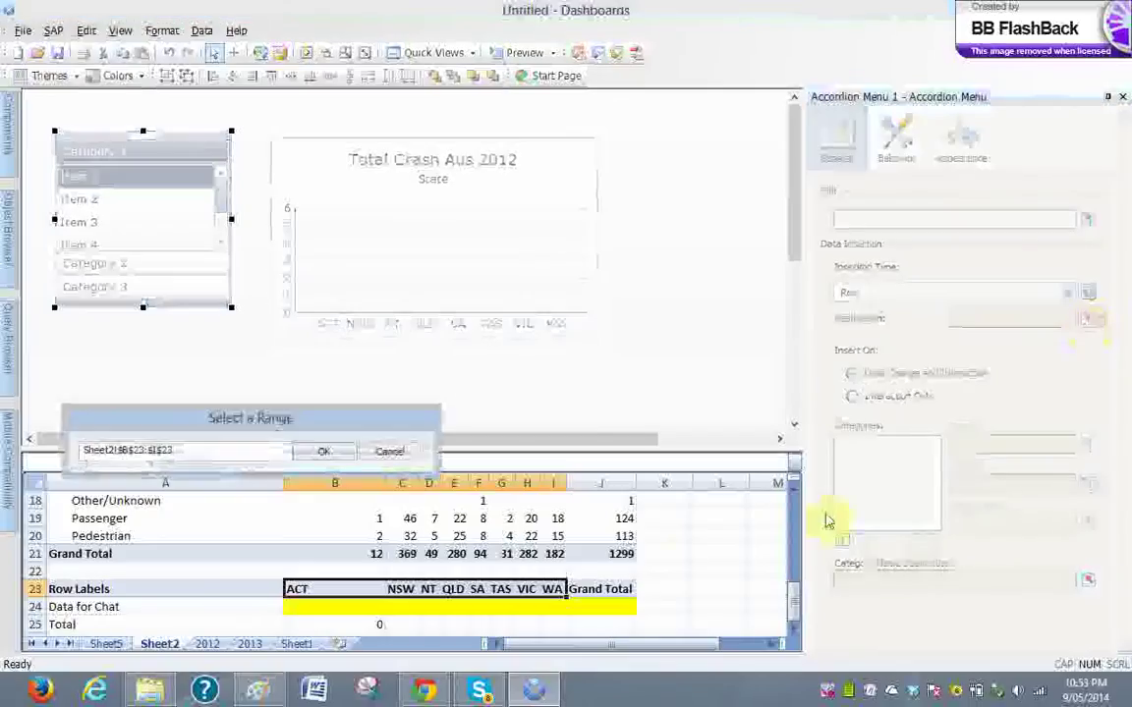
pyautogui.moveTo(315, 610); pyautogui.dragTo(558, 601)
pyautogui.click(326, 451)
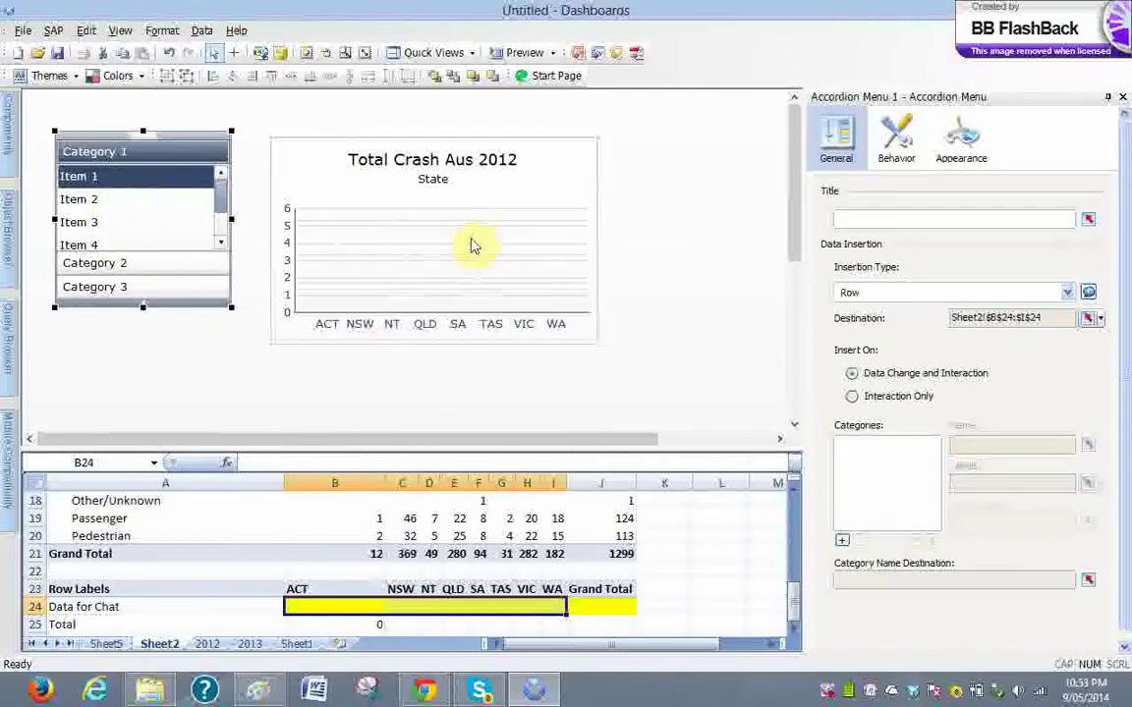
# Add a category to the accordion menu and link its name to the Female cell, Sheet2!$A$5
pyautogui.click(842, 540)
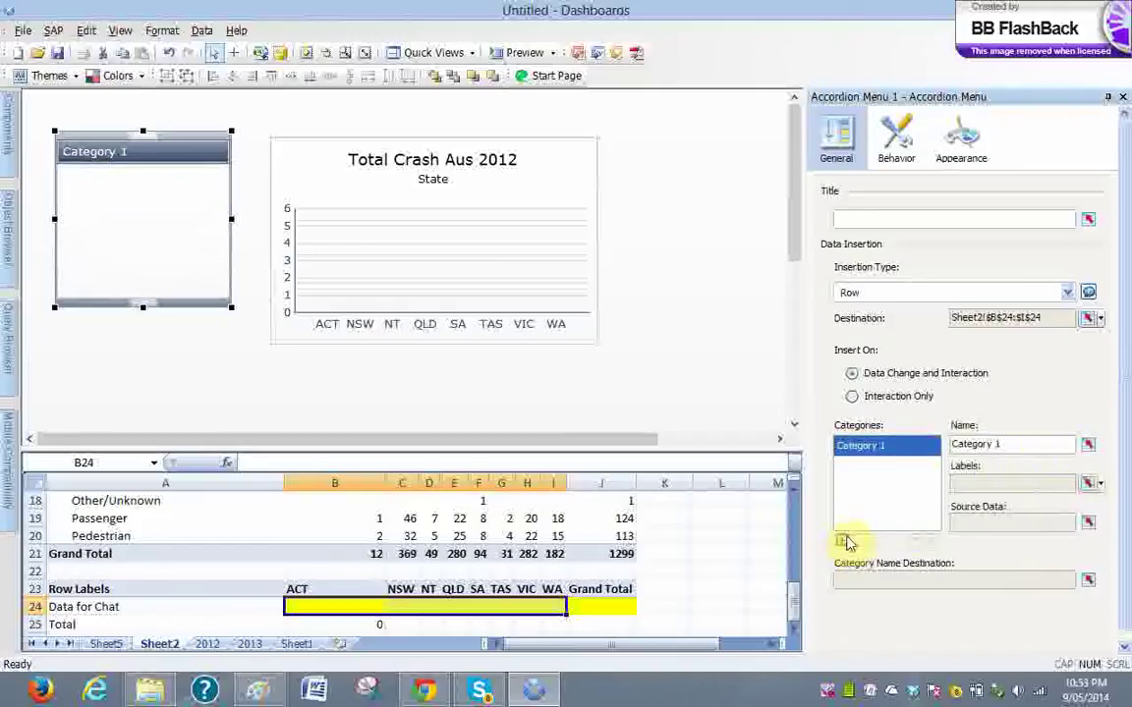
pyautogui.click(1083, 447)
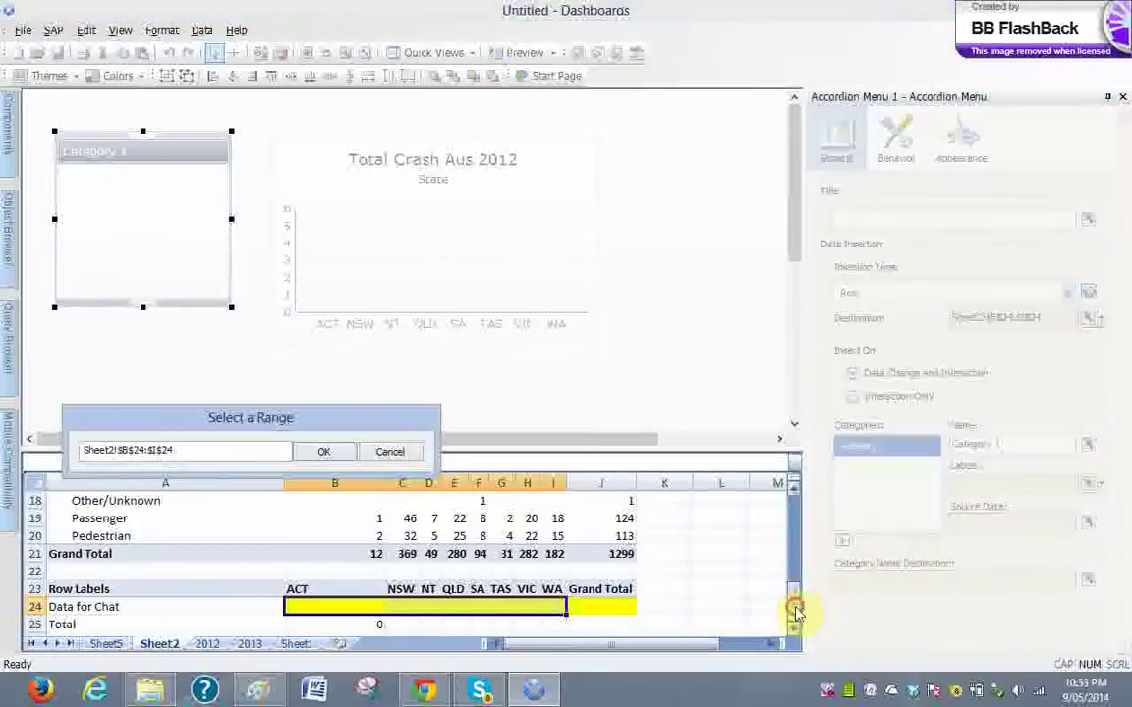
pyautogui.moveTo(796, 611); pyautogui.dragTo(803, 526)
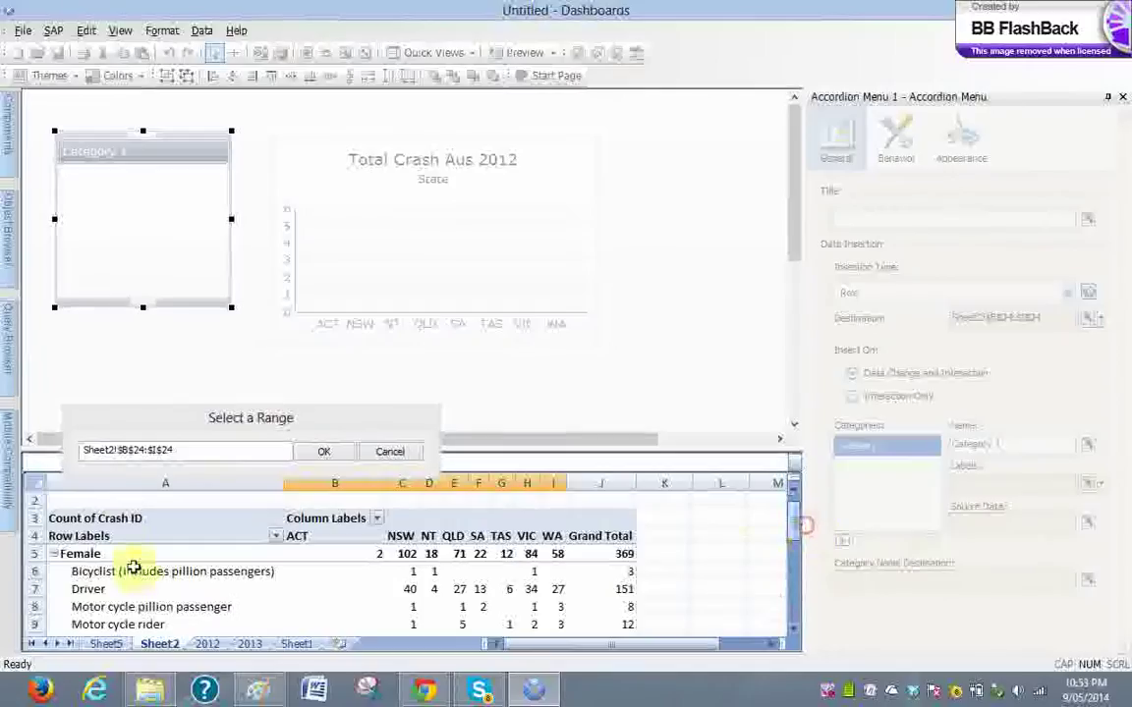
pyautogui.click(123, 555)
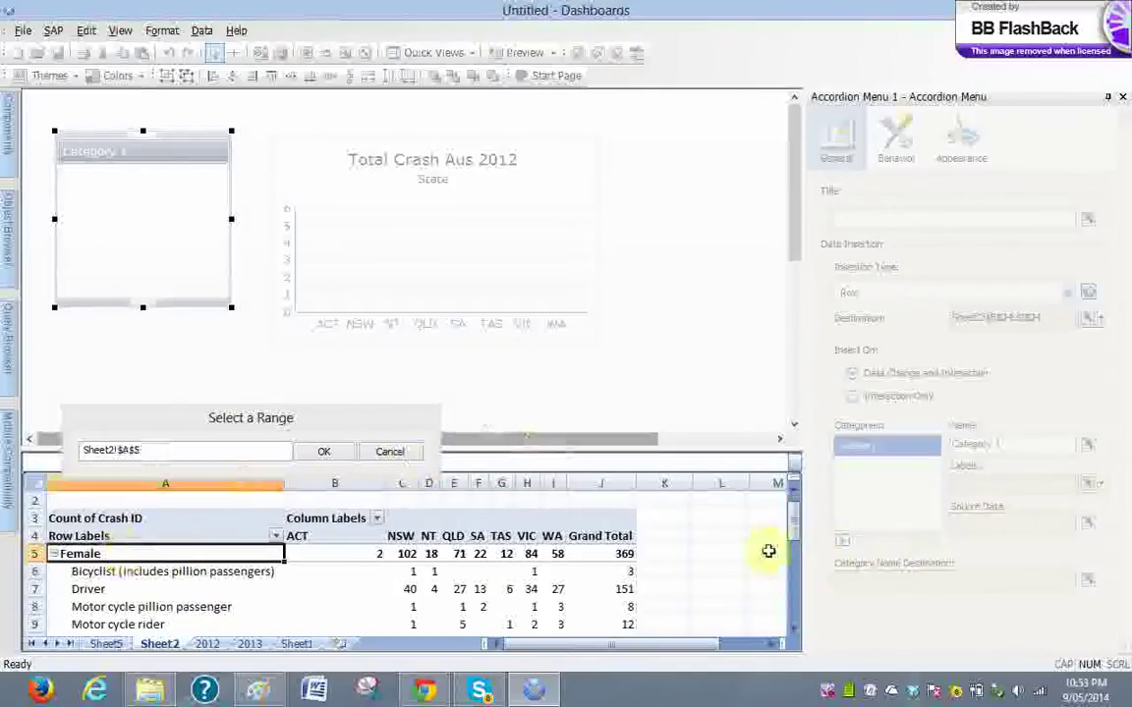
pyautogui.click(323, 451)
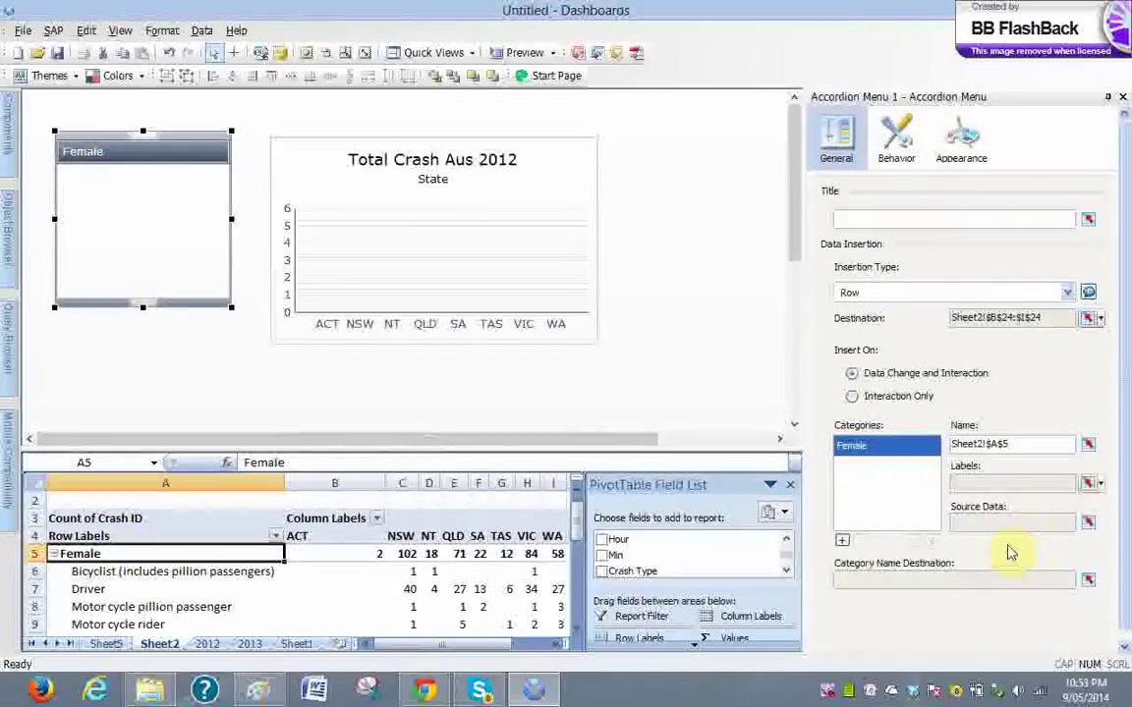
# Link the Female category's labels to the road user names in Sheet2!$A$6:$A$12
pyautogui.click(1088, 482)
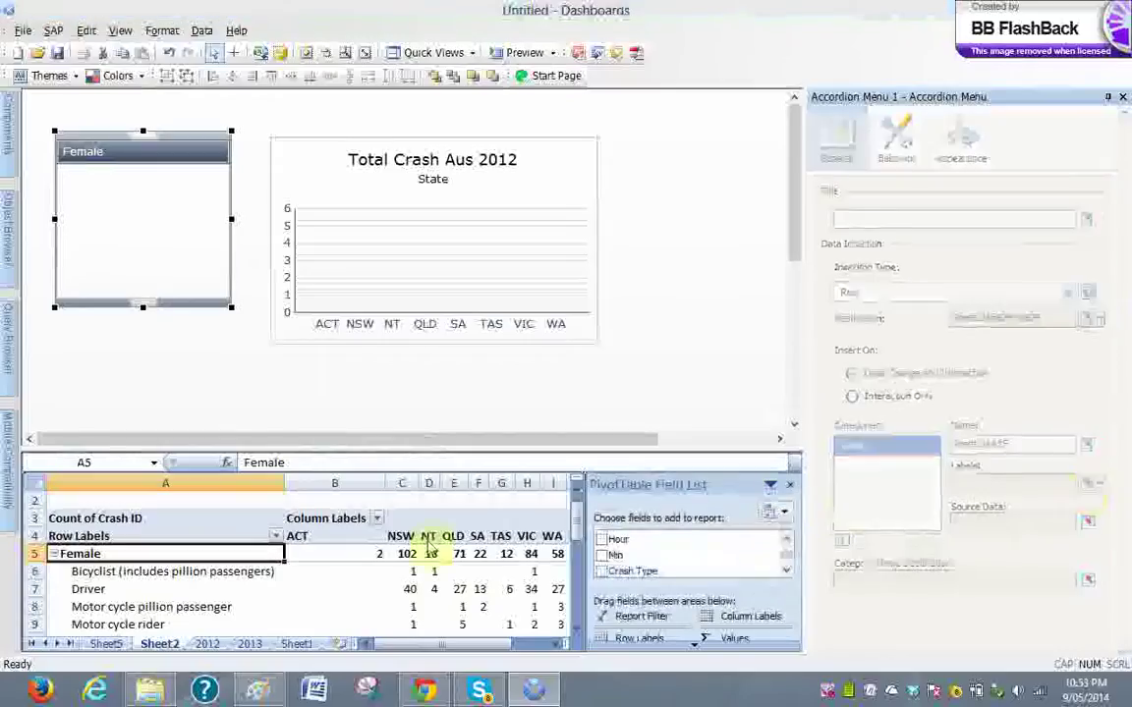
pyautogui.scroll(-1, 152, 619)
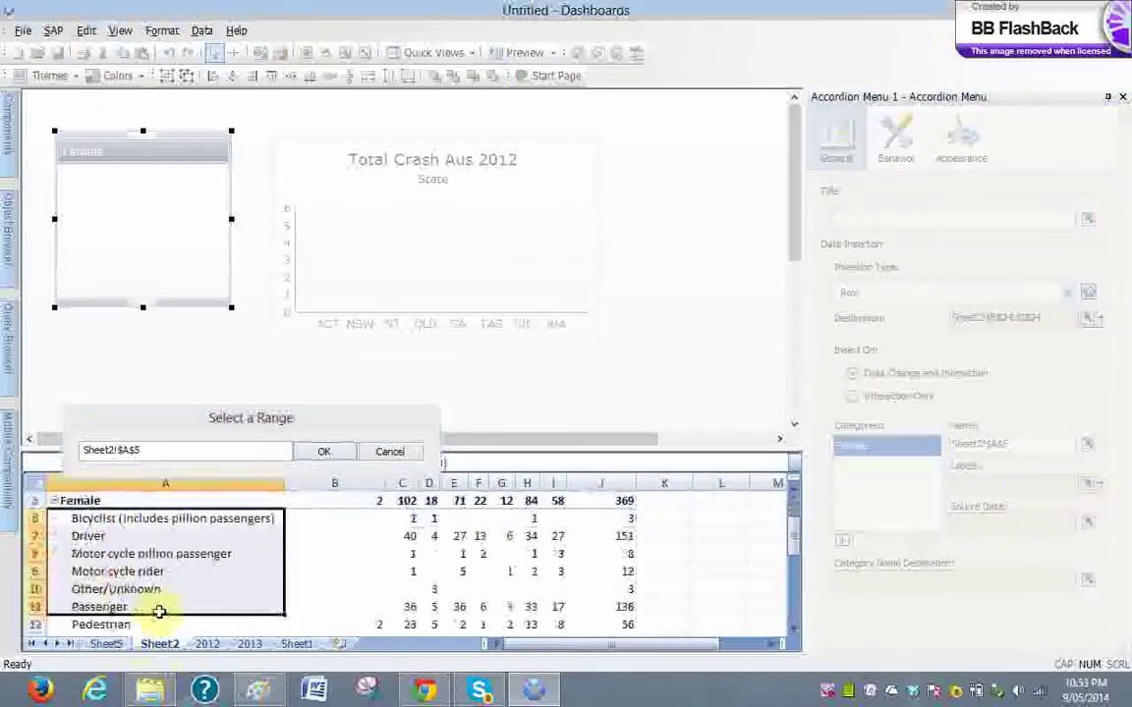
pyautogui.scroll(-1, 163, 589)
pyautogui.moveTo(163, 584); pyautogui.dragTo(162, 570)
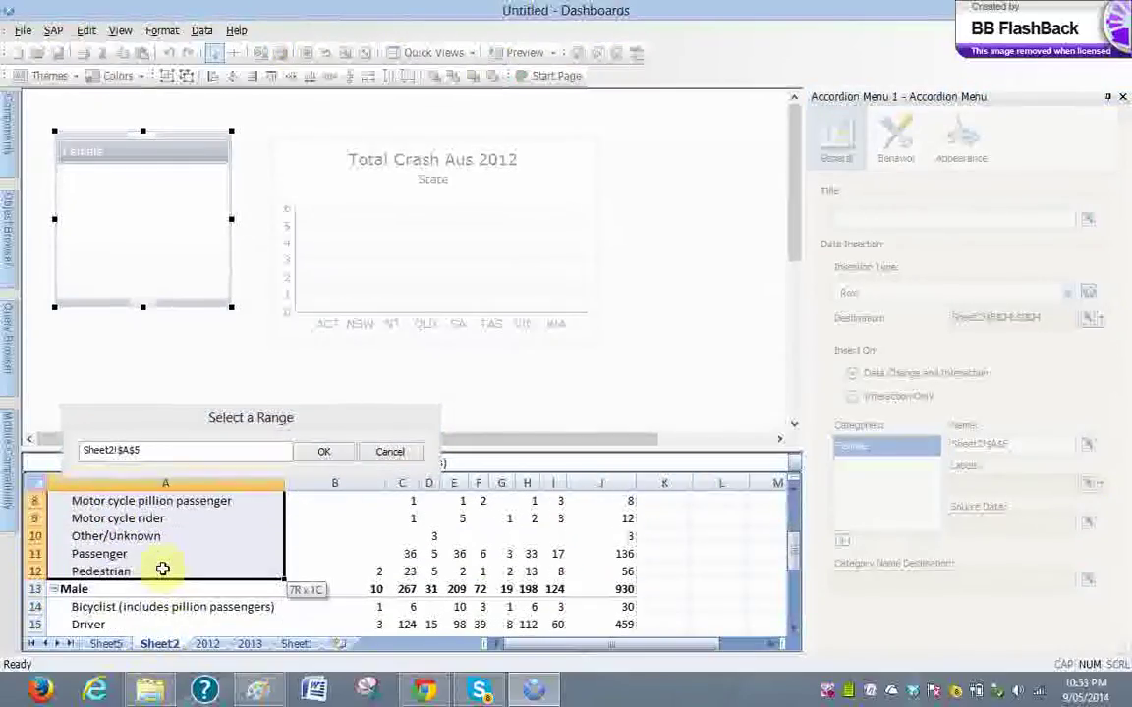
pyautogui.click(316, 452)
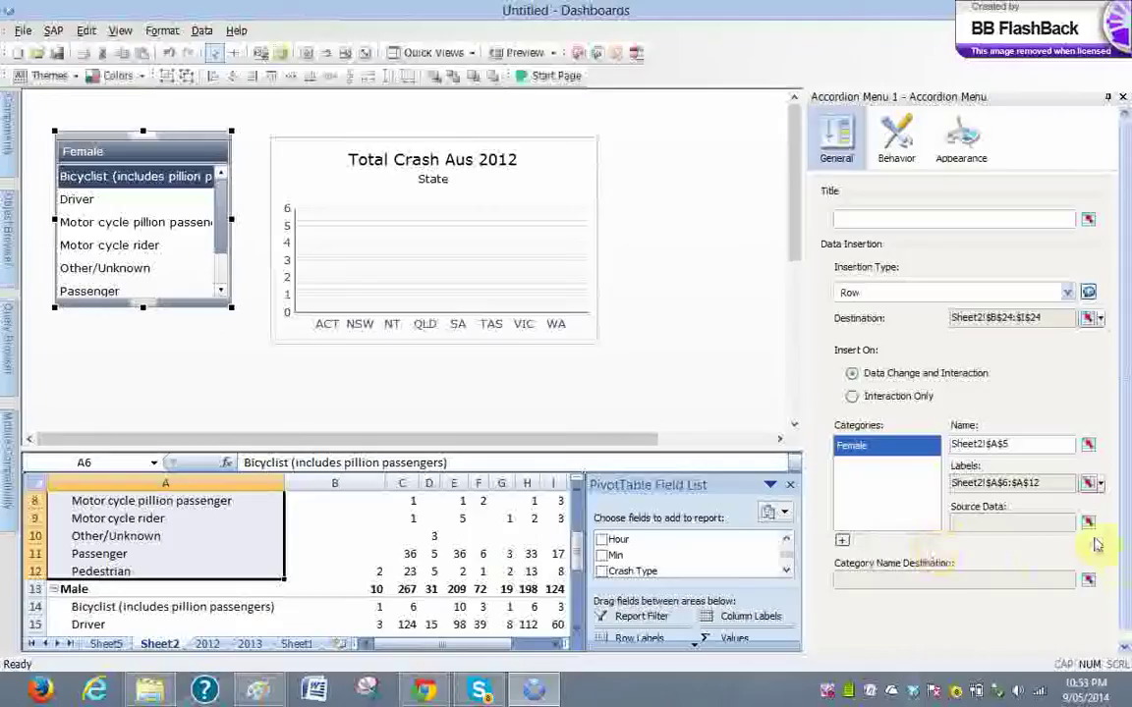
# Set the Female category's source data to the state counts per road user in Sheet2!$B$6:$I$12
pyautogui.click(1088, 524)
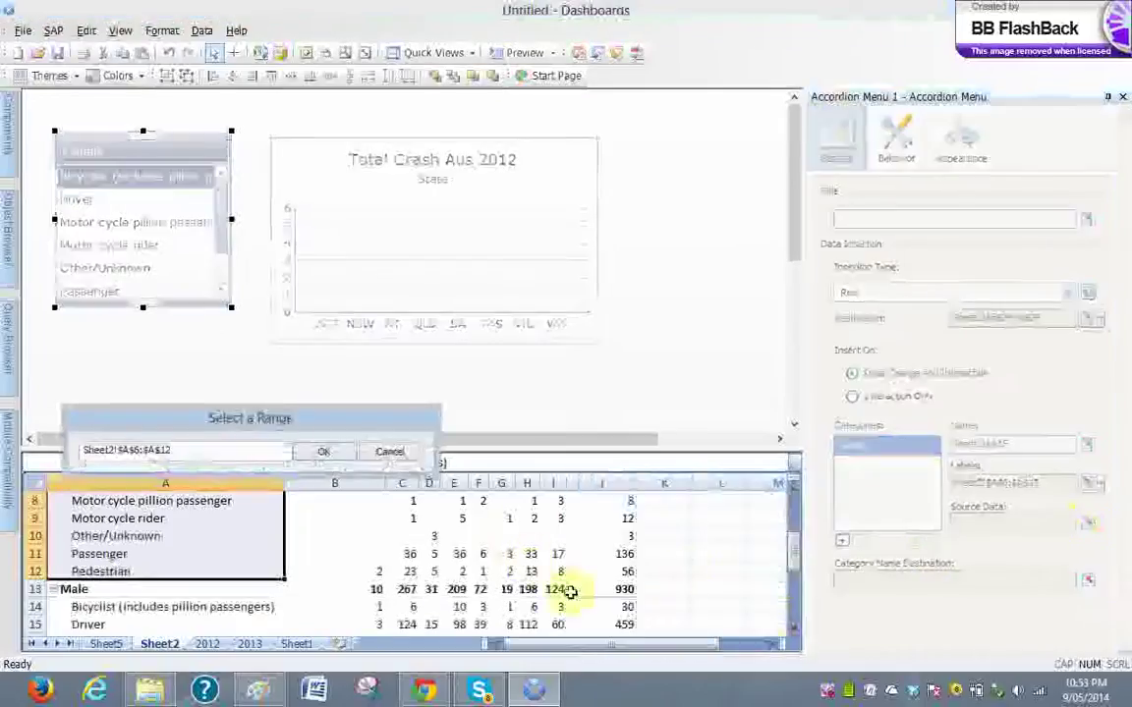
pyautogui.moveTo(792, 568); pyautogui.dragTo(783, 540)
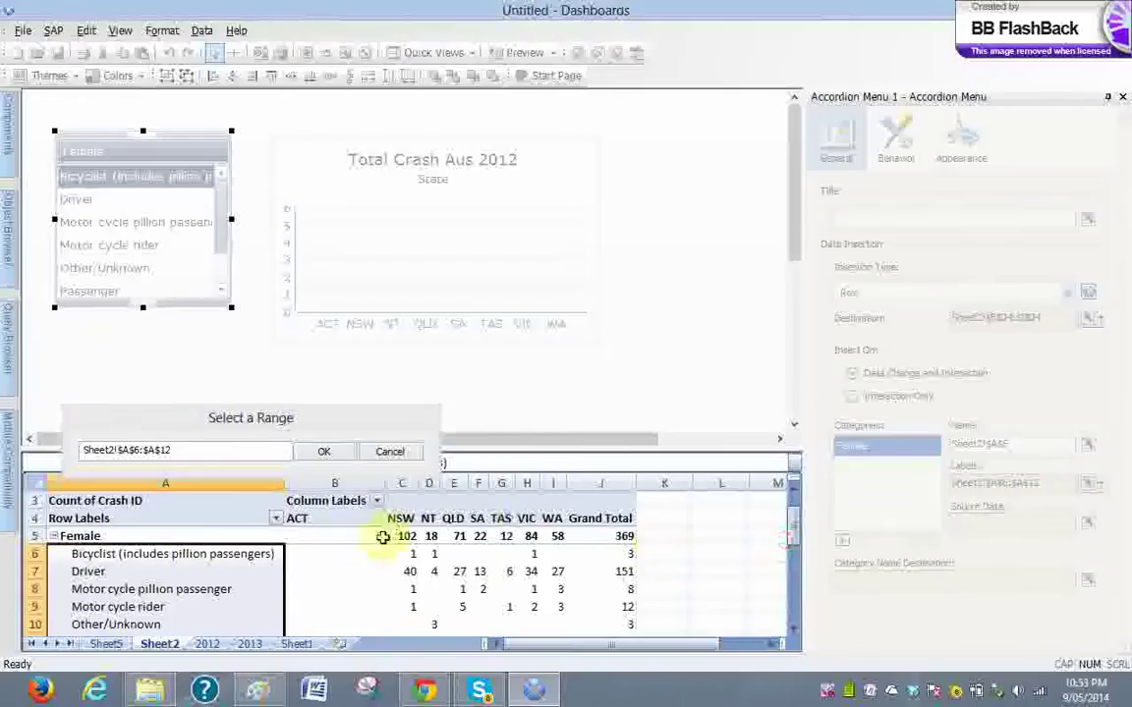
pyautogui.moveTo(346, 538); pyautogui.dragTo(536, 621)
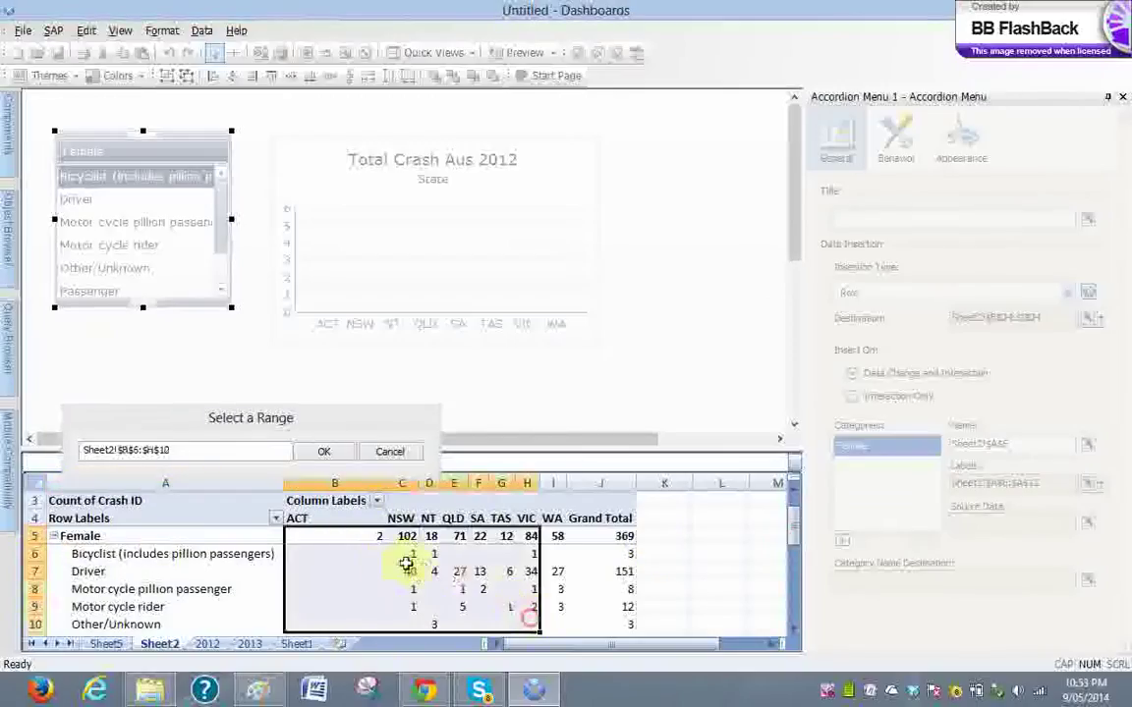
pyautogui.moveTo(344, 553); pyautogui.dragTo(472, 582)
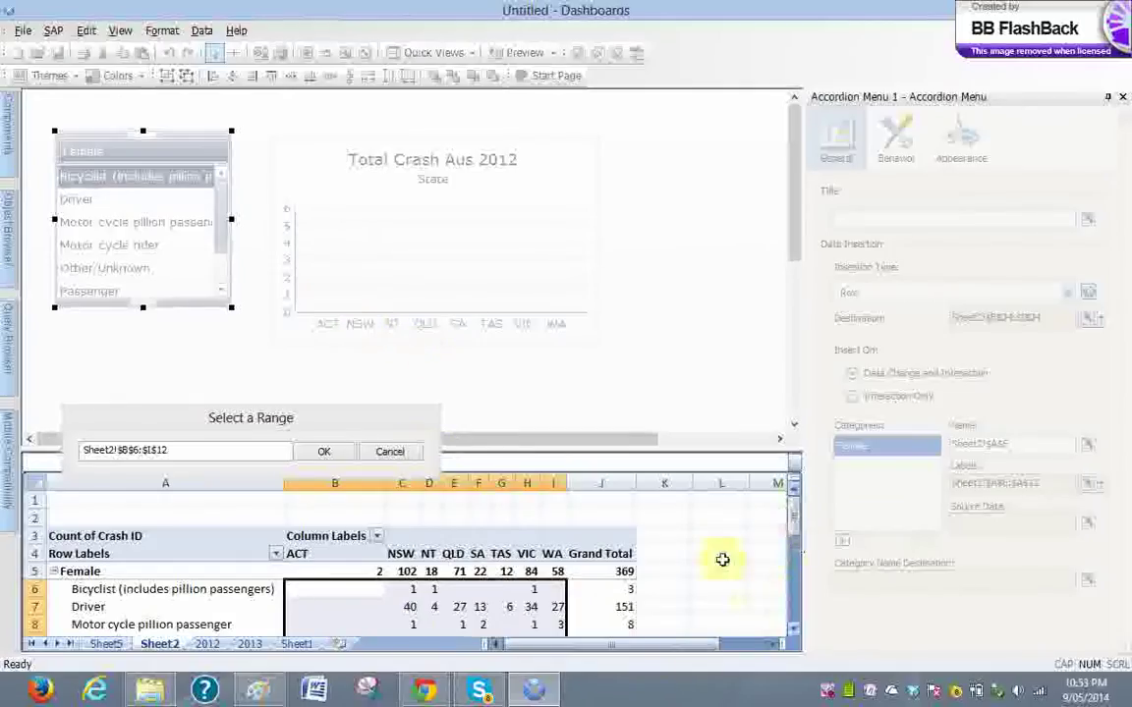
pyautogui.click(323, 458)
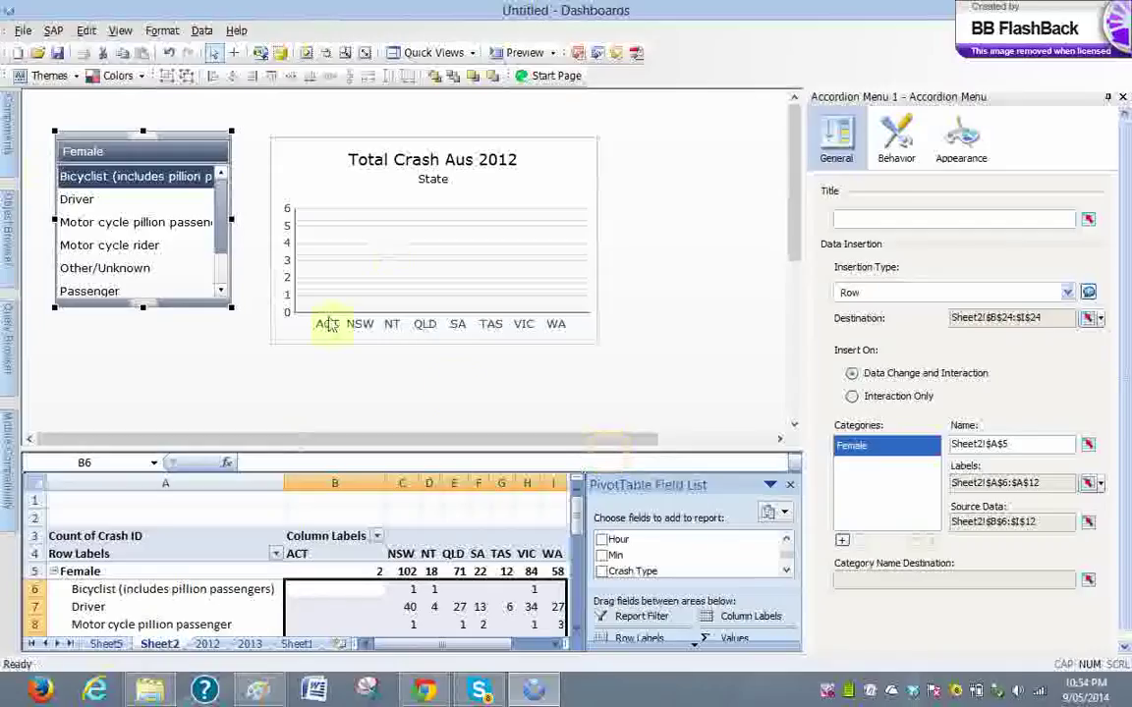
# Add a second category to the accordion menu and link its name to the Male cell, Sheet2!$A$13
pyautogui.click(841, 538)
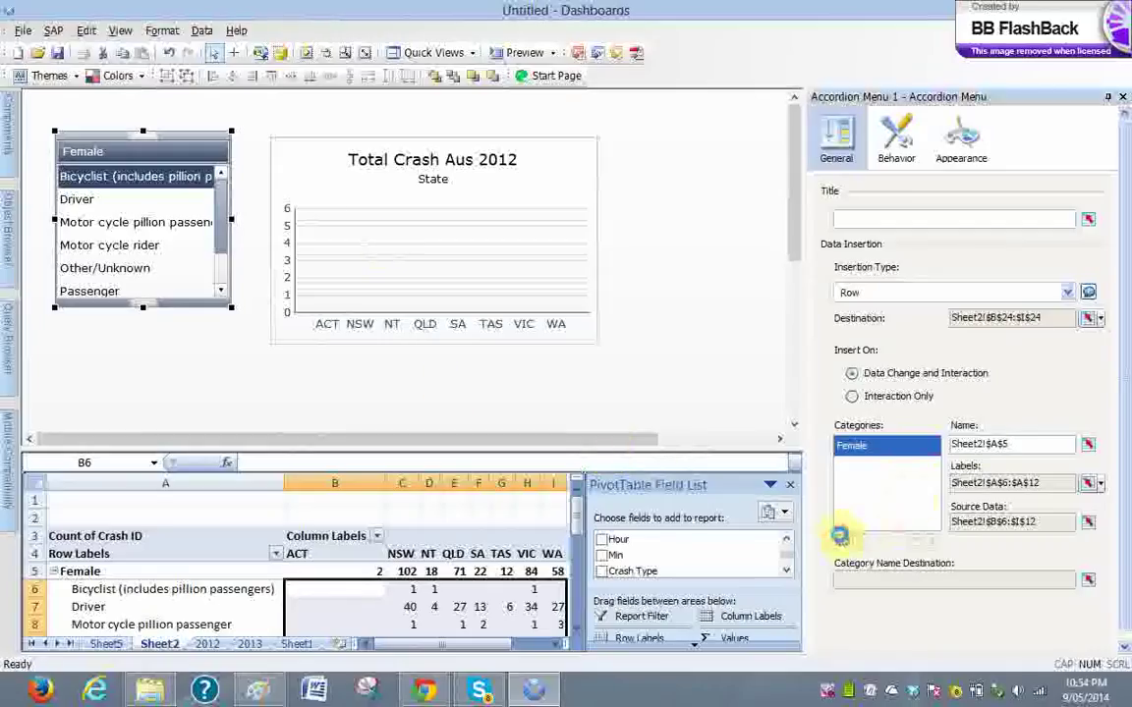
pyautogui.click(1088, 445)
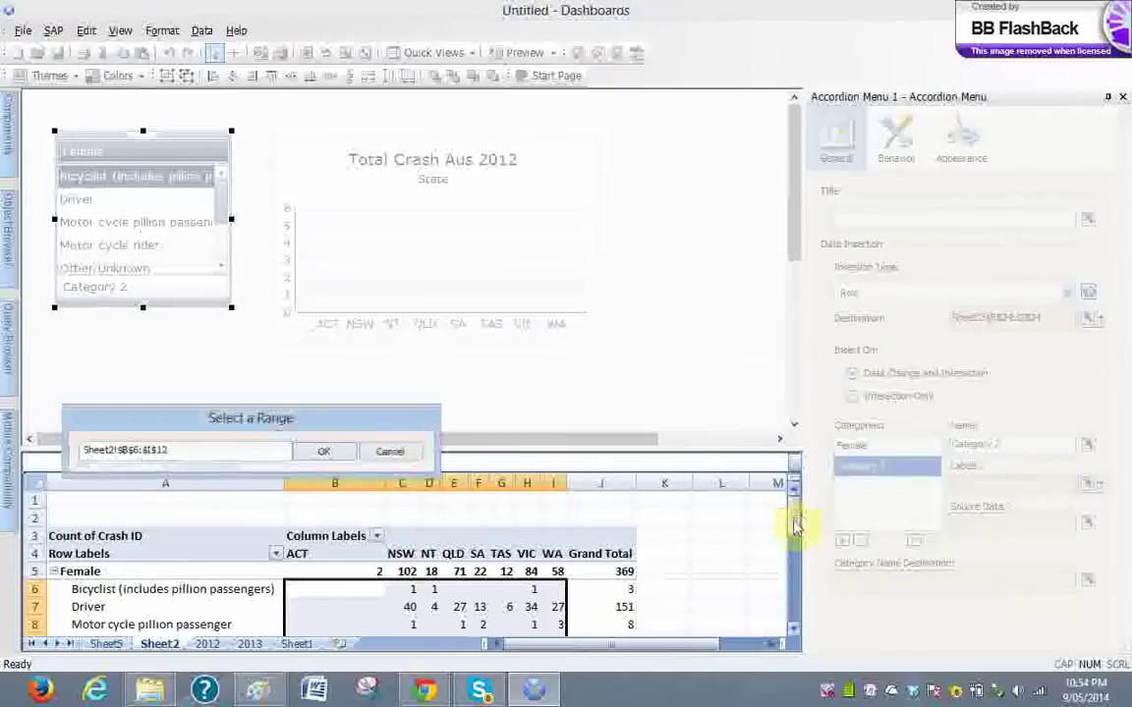
pyautogui.moveTo(793, 521); pyautogui.dragTo(789, 552)
pyautogui.click(221, 589)
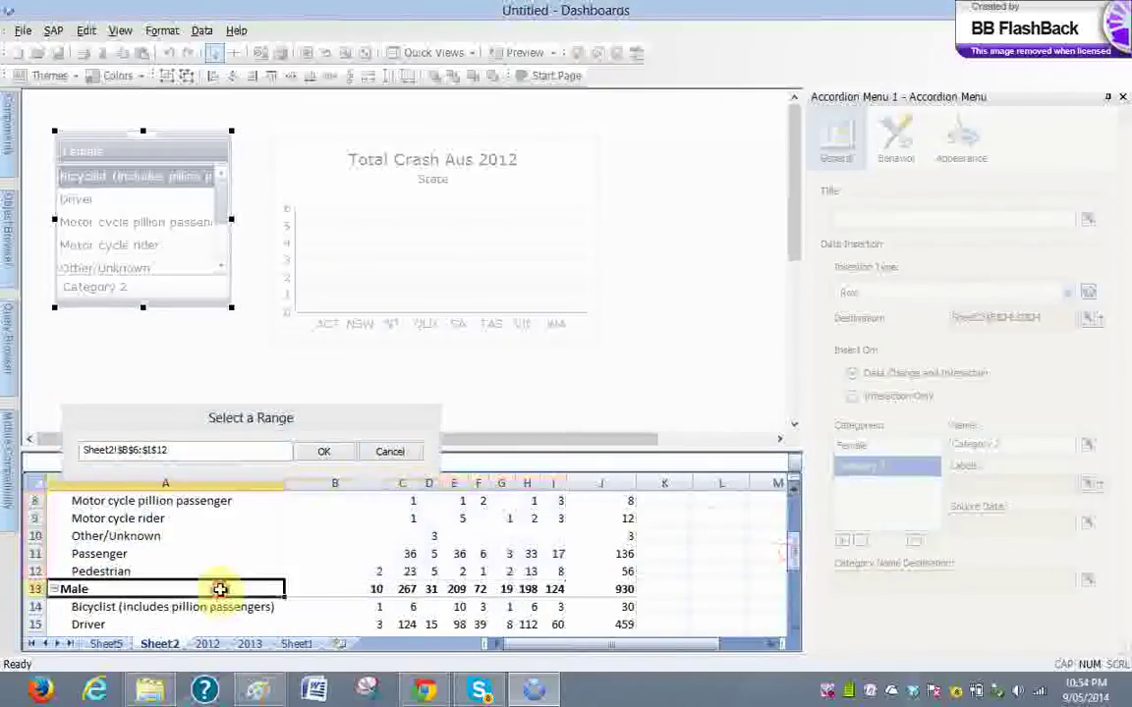
pyautogui.click(317, 451)
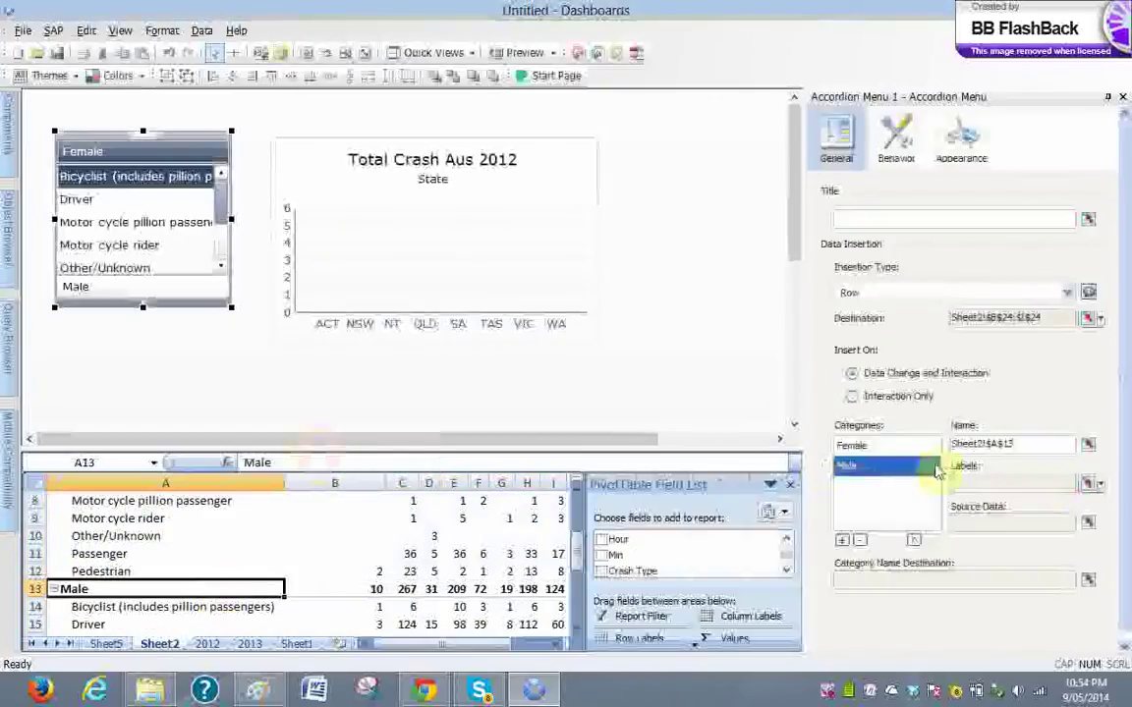
# Link the Male category's labels to the road user names in Sheet2!$A$14:$A$20
pyautogui.click(1080, 484)
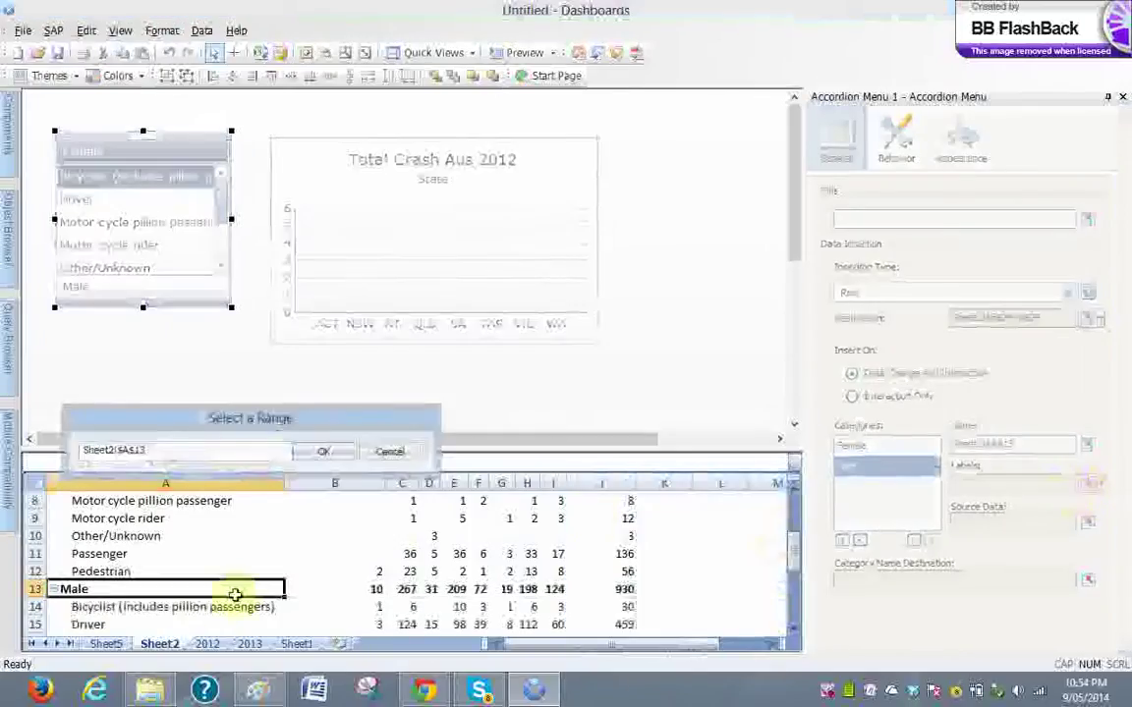
pyautogui.moveTo(181, 607); pyautogui.dragTo(199, 585)
pyautogui.click(327, 452)
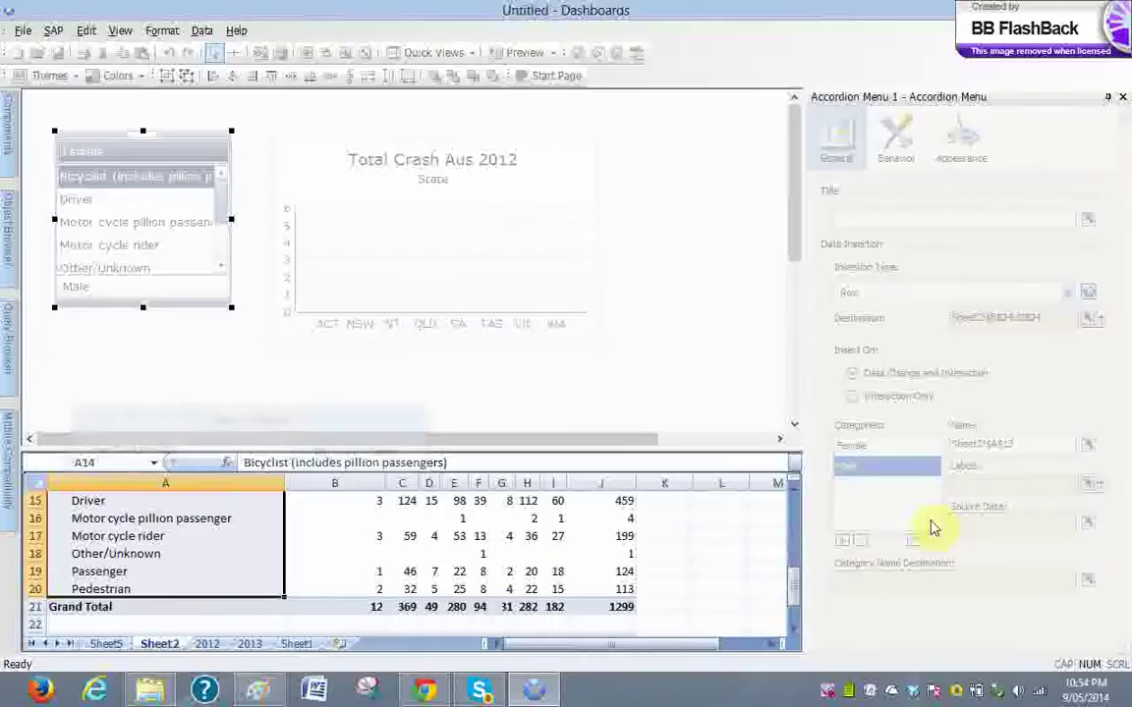
# Set the Male category's source data to the state counts per road user in Sheet2!$B$14:$I$20
pyautogui.click(1085, 526)
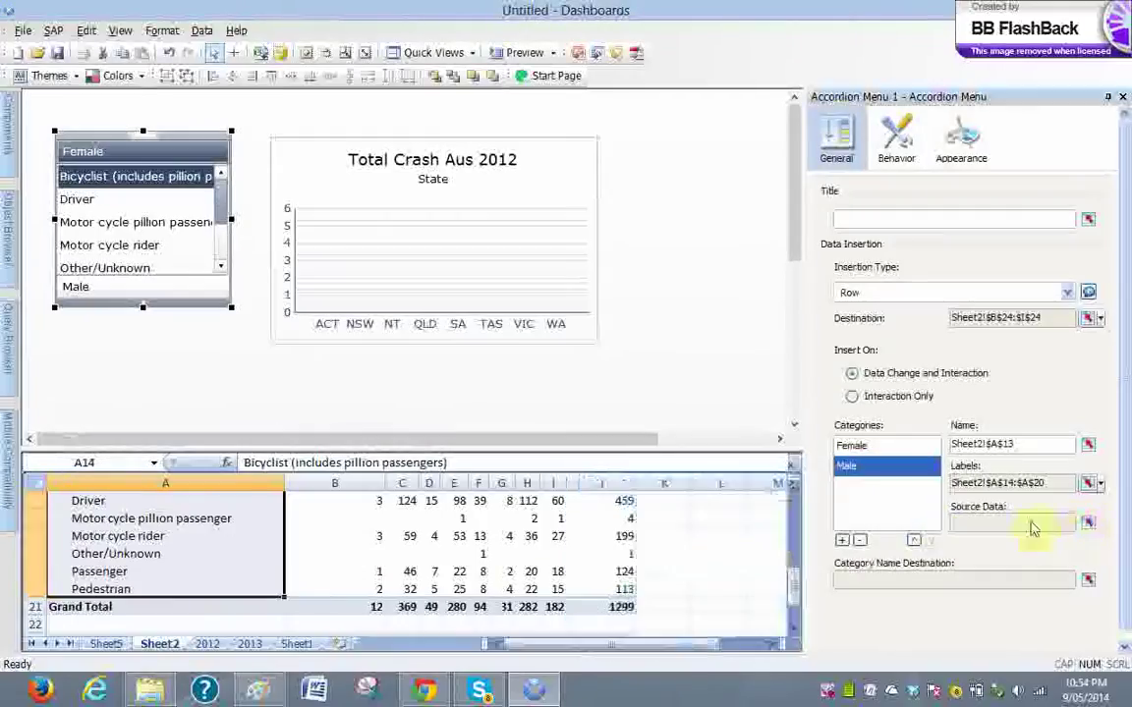
pyautogui.moveTo(793, 600); pyautogui.dragTo(792, 582)
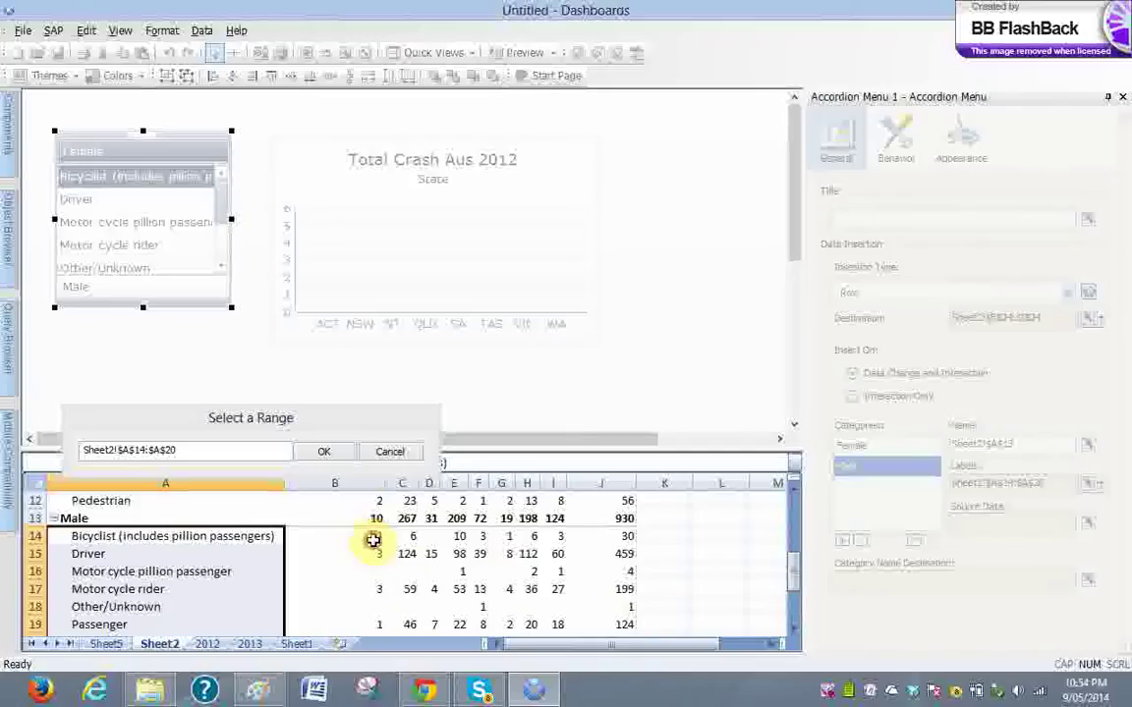
pyautogui.moveTo(373, 539); pyautogui.dragTo(563, 588)
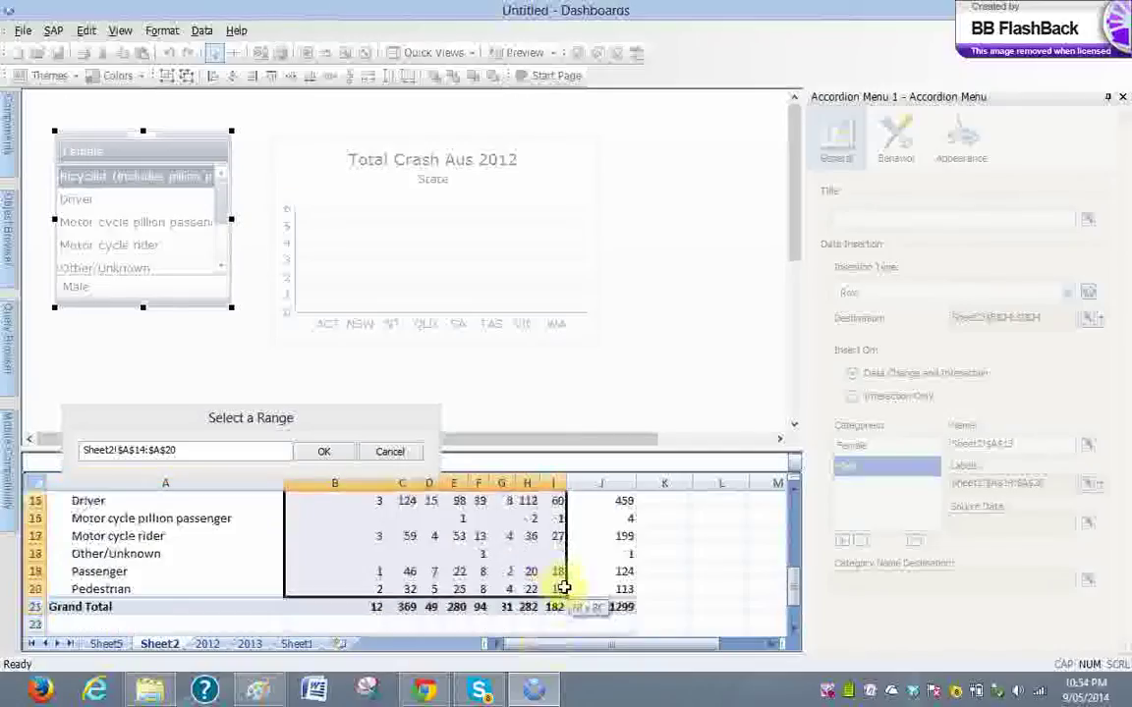
pyautogui.click(345, 451)
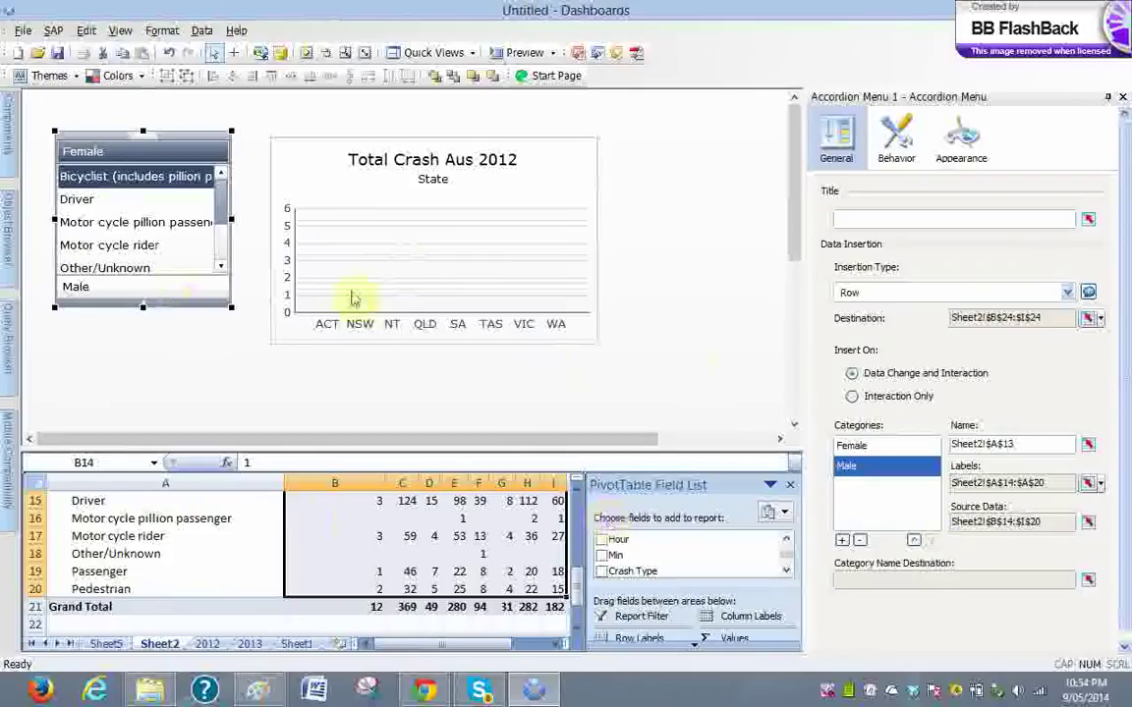
# Show only the spreadsheet and create a PivotTable on a new worksheet from the 2012 sheet's data, $A$2:$R$1301
pyautogui.moveTo(796, 242)
pyautogui.mouseDown()
pyautogui.moveTo(798, 293)
pyautogui.moveTo(808, 293)
pyautogui.moveTo(801, 244)
pyautogui.mouseUp()
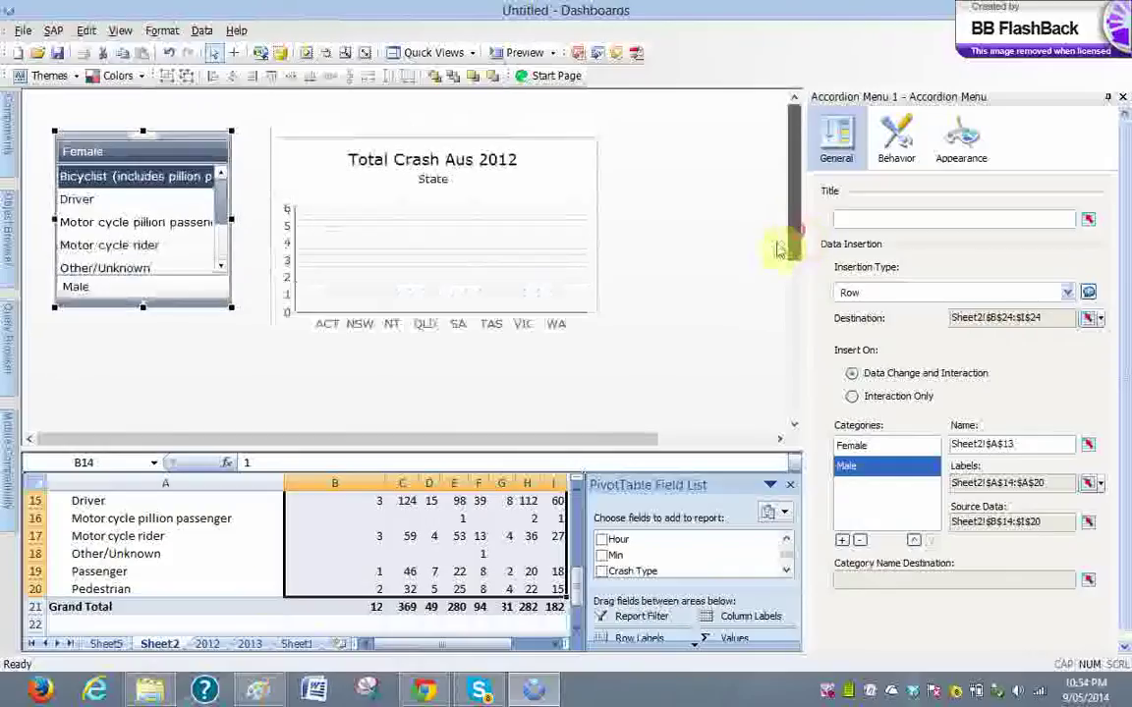
pyautogui.click(229, 644)
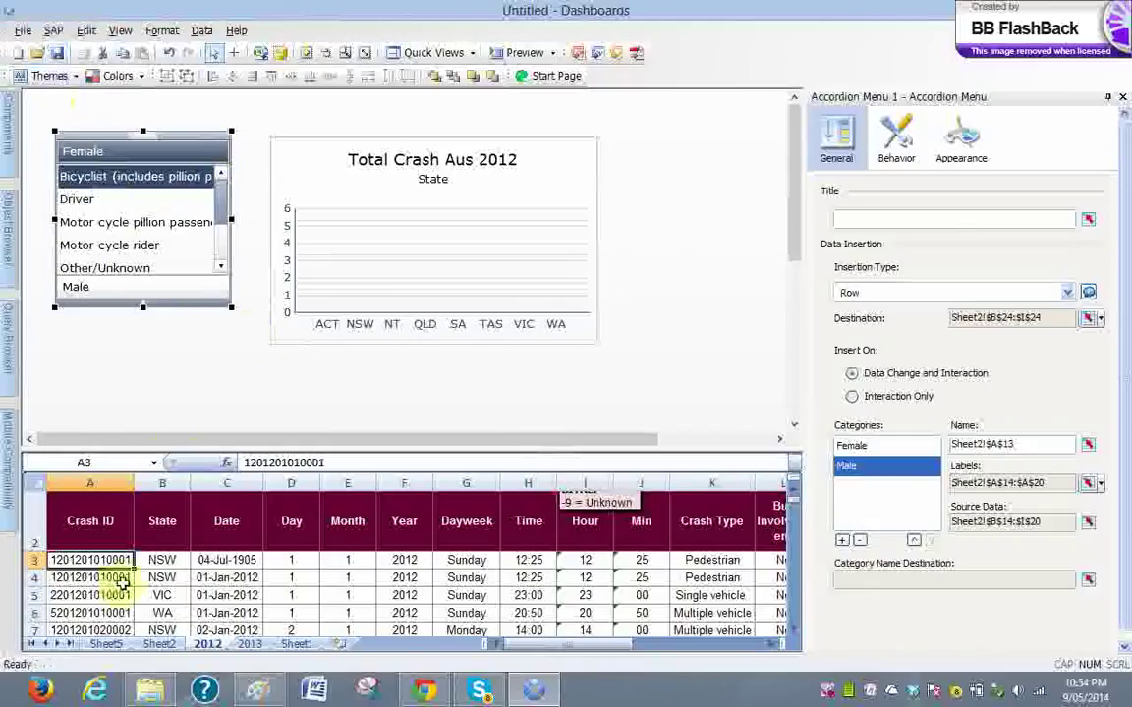
pyautogui.click(442, 52)
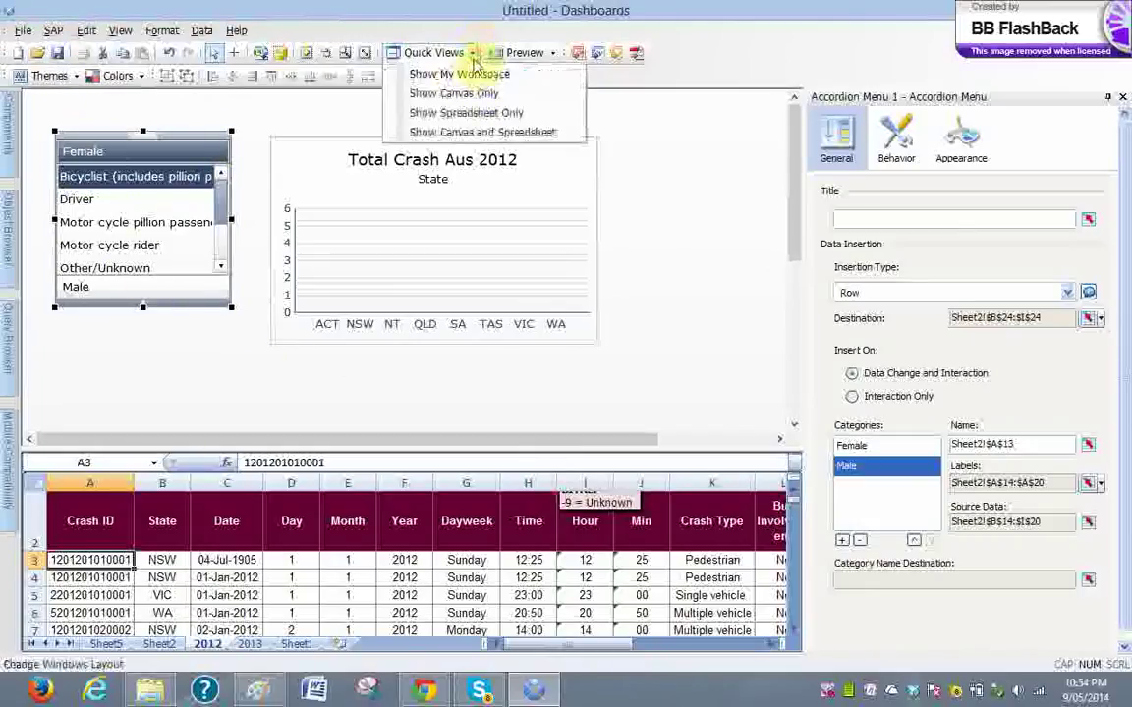
pyautogui.click(497, 116)
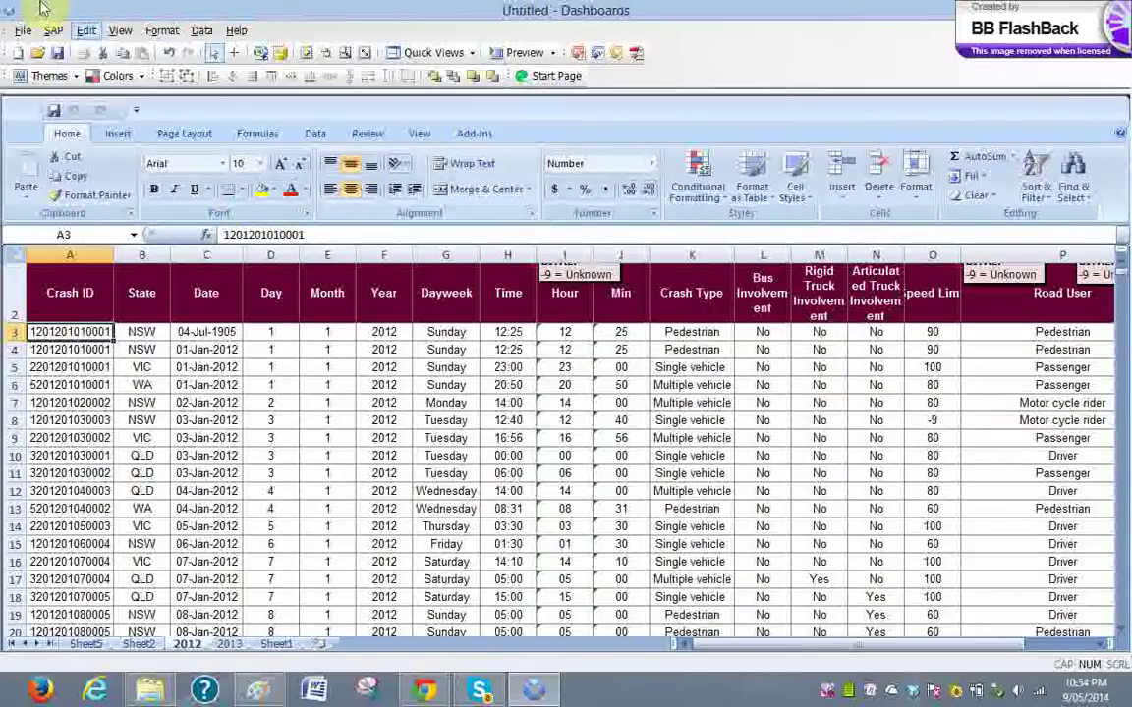
pyautogui.click(117, 134)
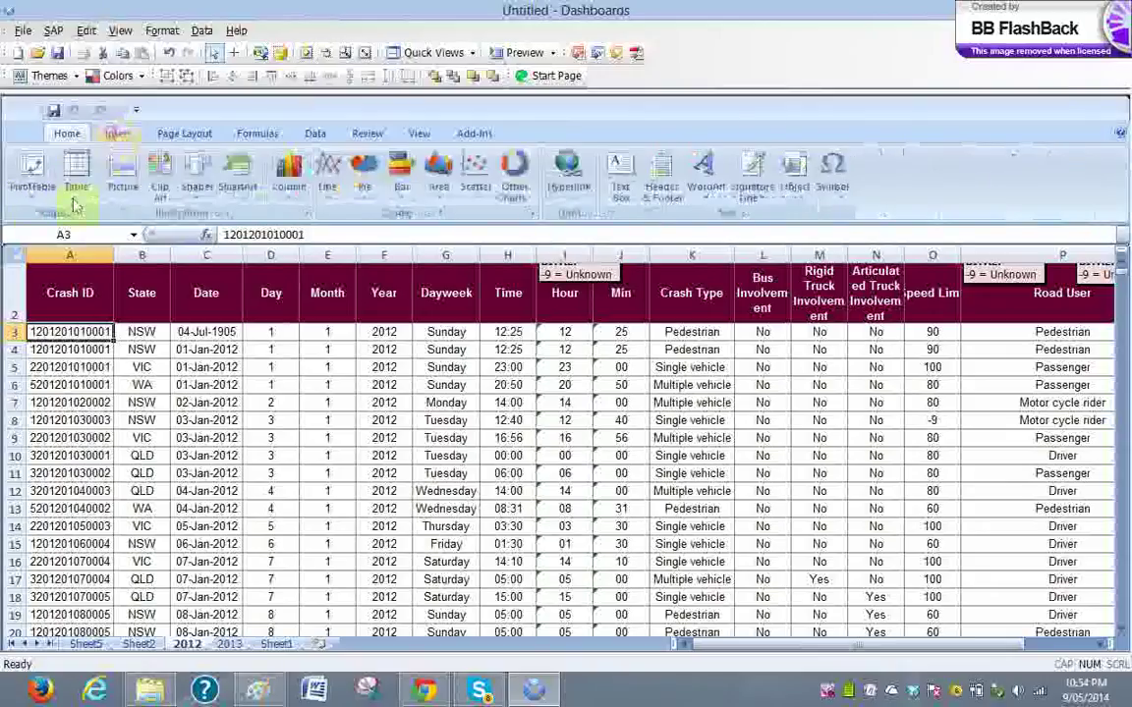
pyautogui.click(29, 186)
pyautogui.click(57, 216)
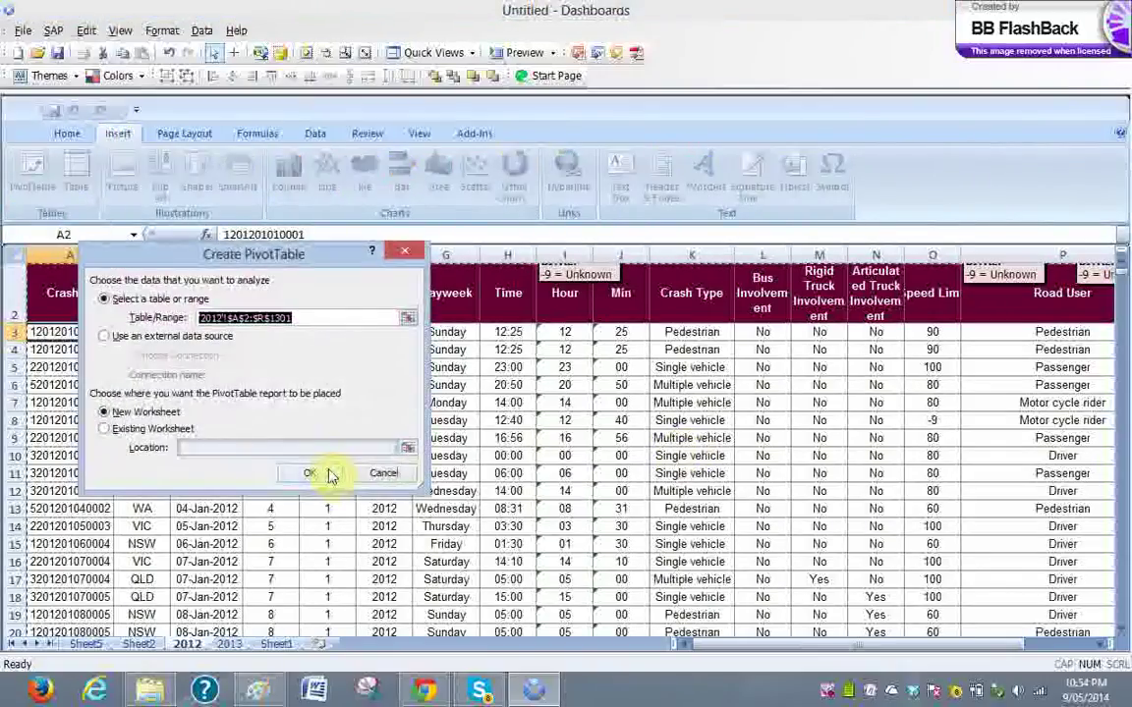
pyautogui.click(328, 470)
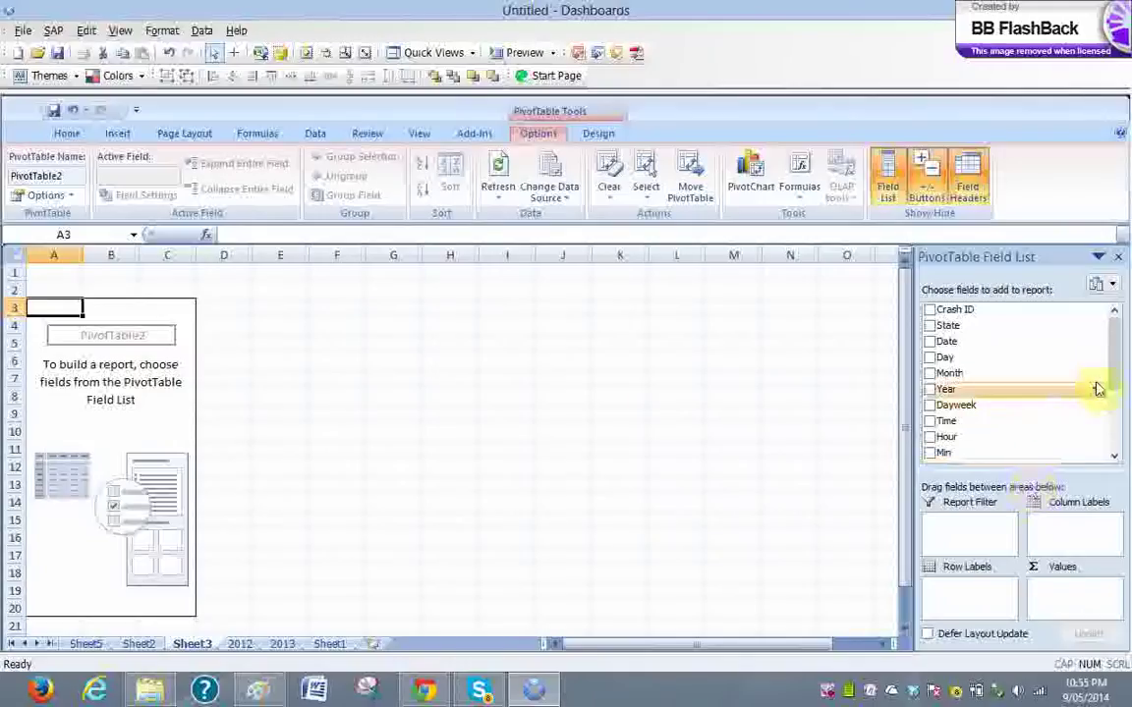
# Add Crash ID to the new PivotTable's values and summarize it by Count
pyautogui.moveTo(1115, 379); pyautogui.dragTo(1101, 347)
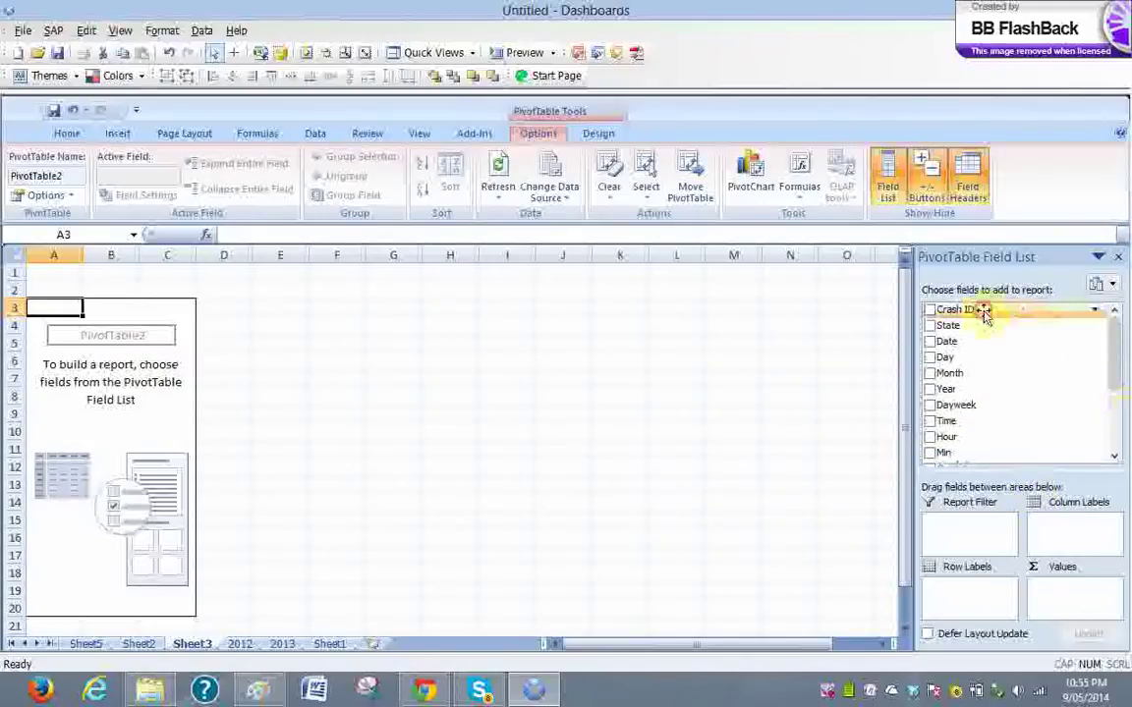
pyautogui.moveTo(983, 313); pyautogui.dragTo(1078, 587)
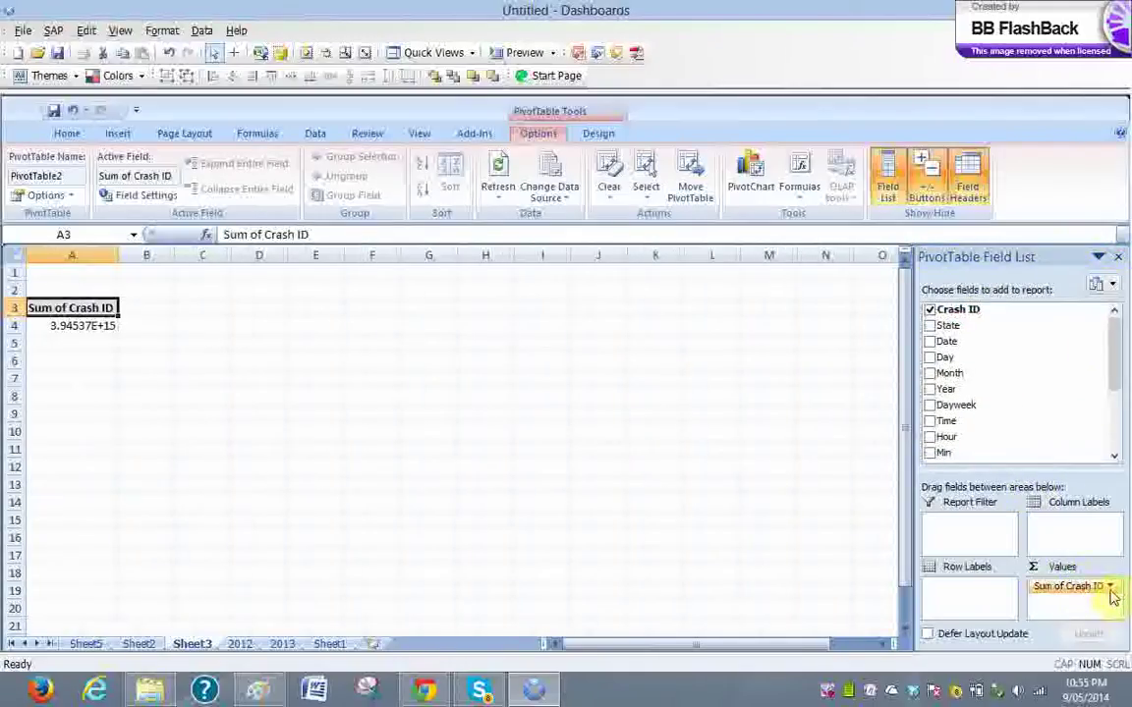
pyautogui.click(1109, 586)
pyautogui.click(1041, 567)
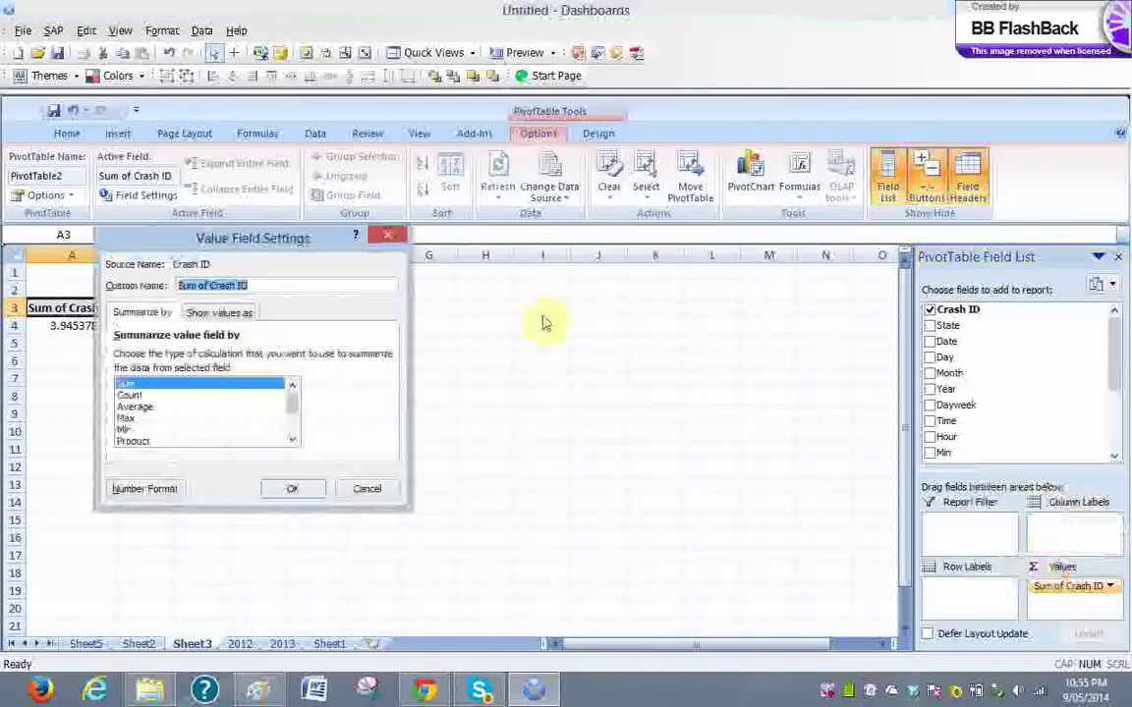
pyautogui.click(222, 407)
pyautogui.click(236, 395)
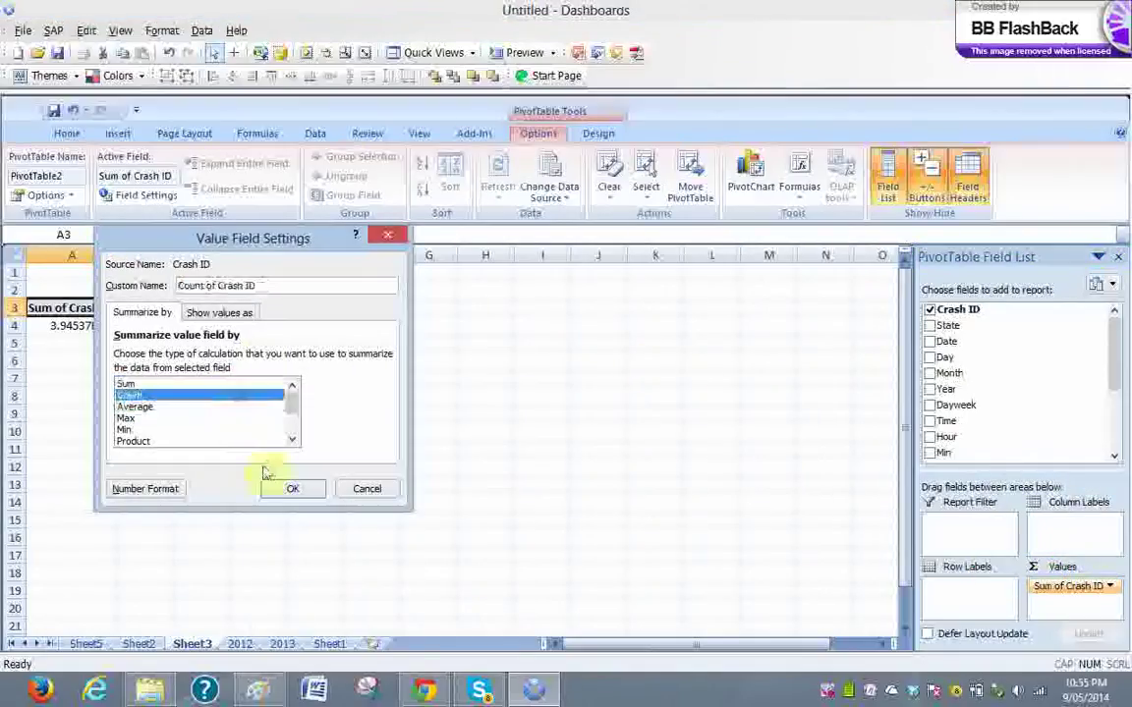
pyautogui.click(293, 488)
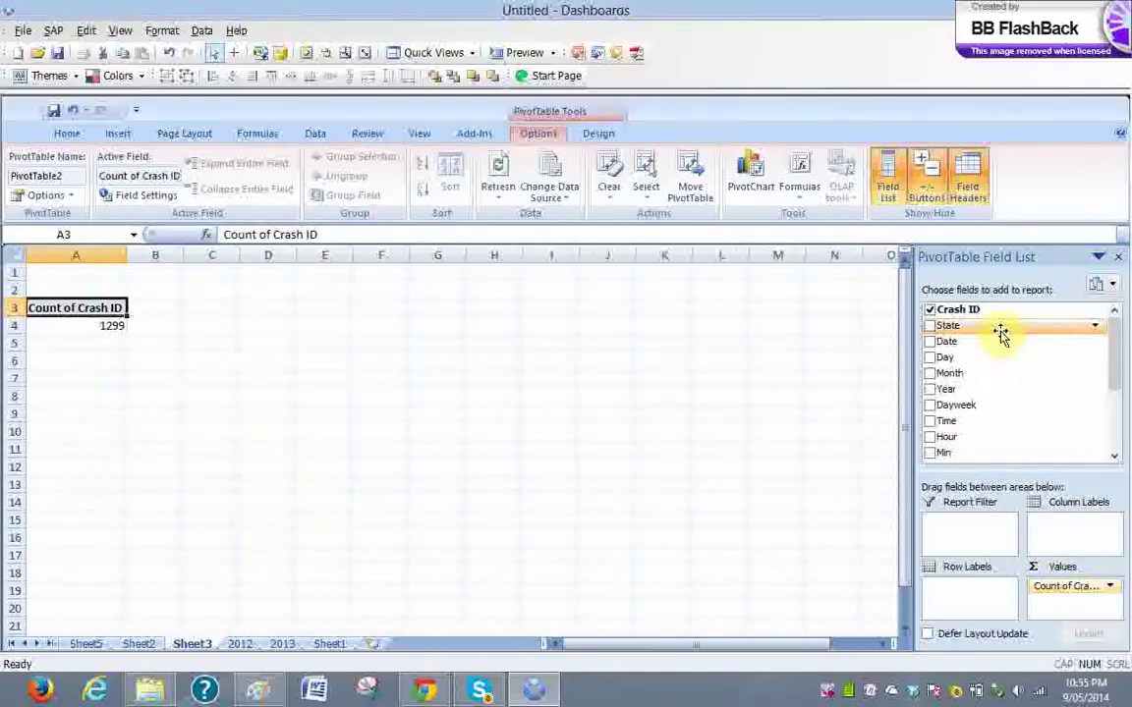
# Add State to the PivotTable's row labels so crashes are grouped by state
pyautogui.moveTo(998, 328); pyautogui.dragTo(957, 599)
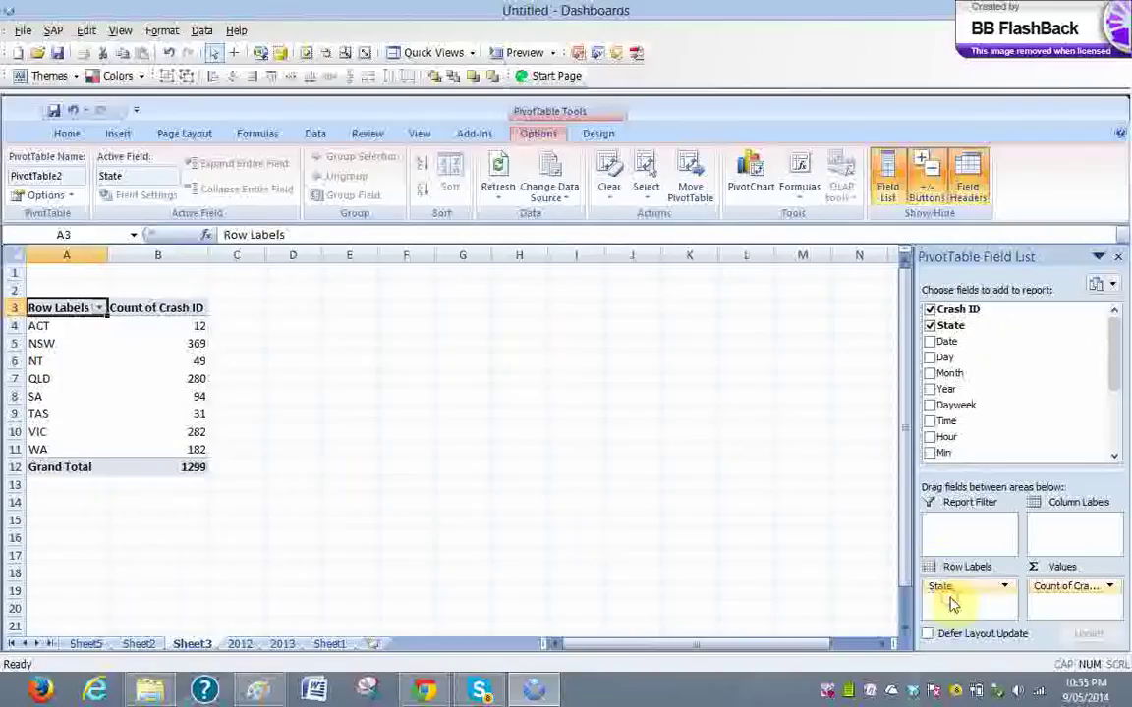
pyautogui.click(1000, 588)
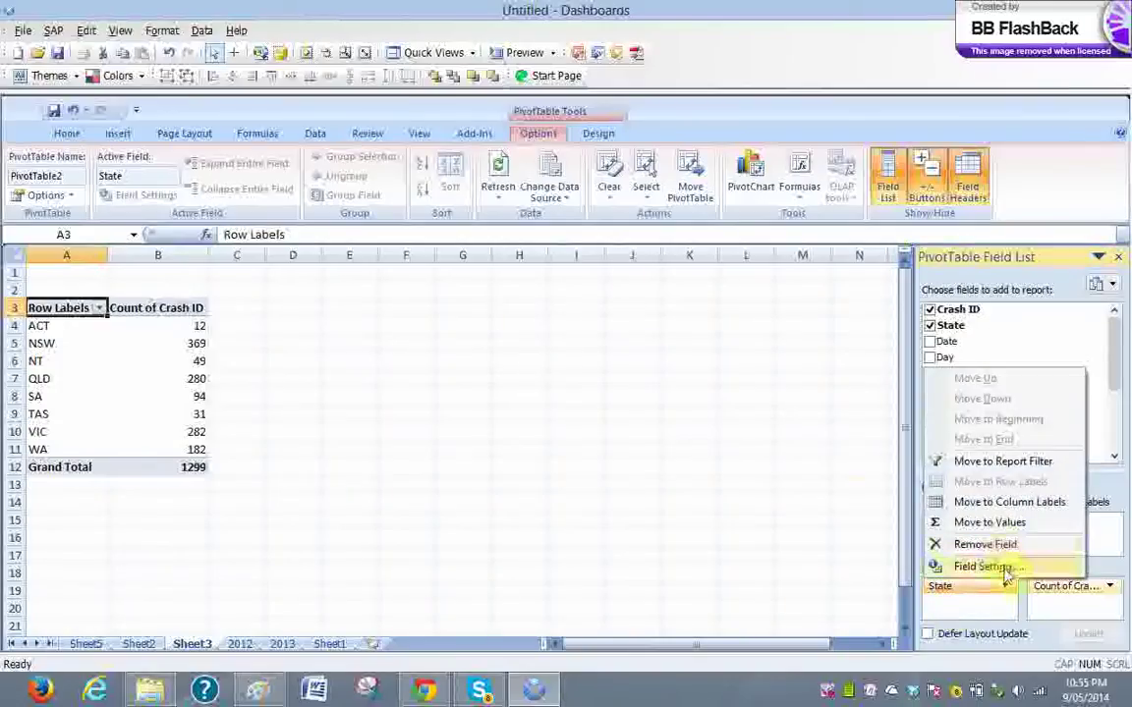
pyautogui.click(690, 482)
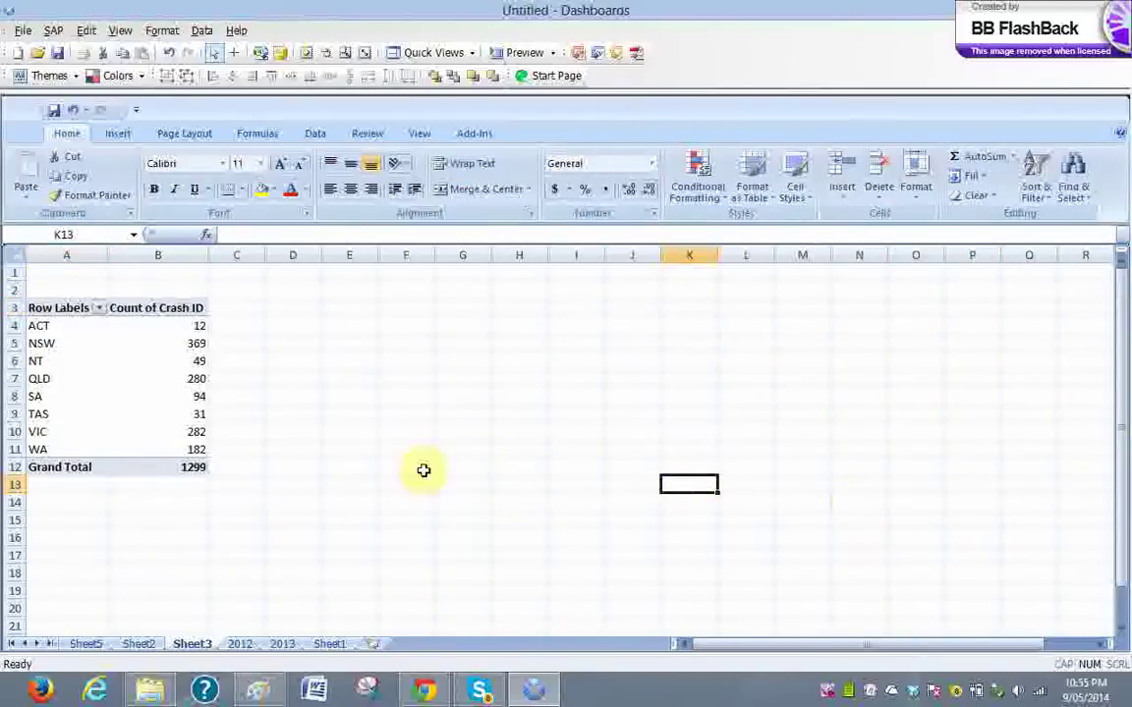
# Restore the full workspace view and place an Australia by region map on the canvas below the column chart
pyautogui.click(473, 57)
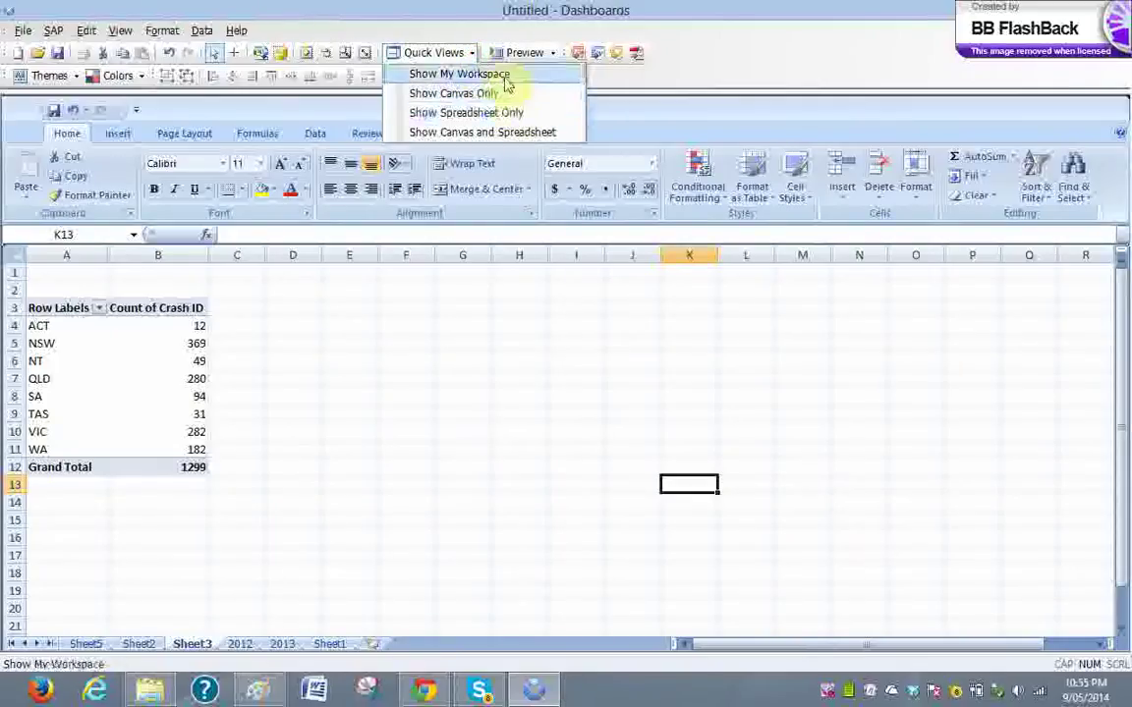
pyautogui.click(505, 83)
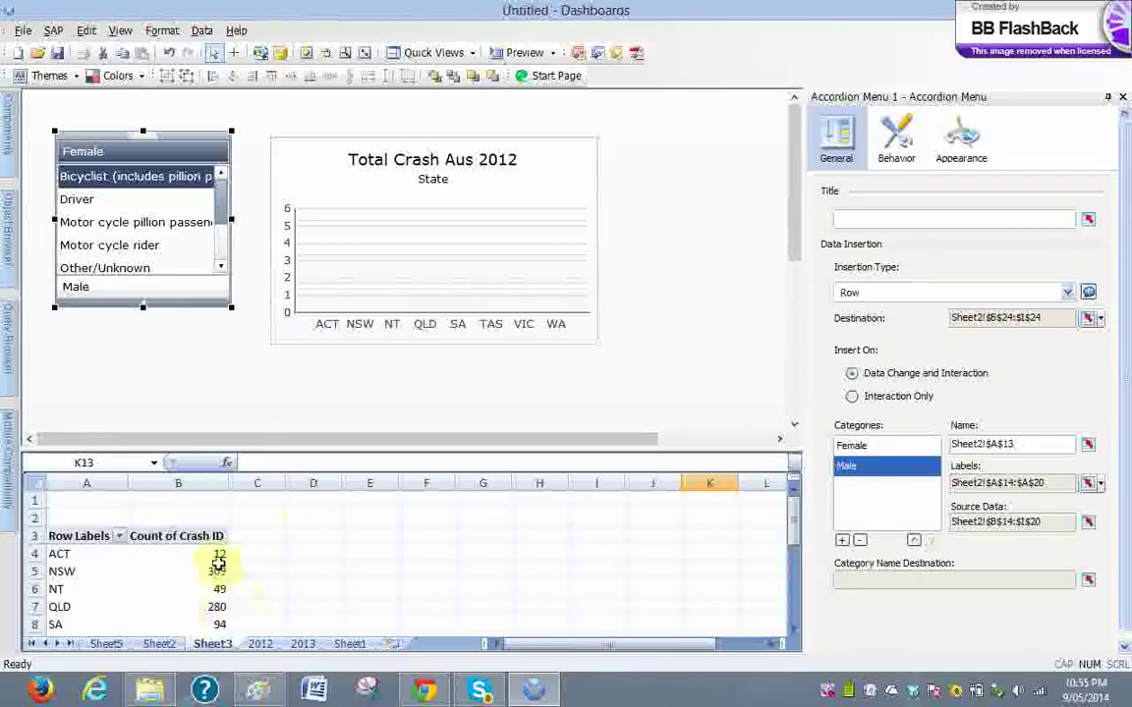
pyautogui.moveTo(218, 562)
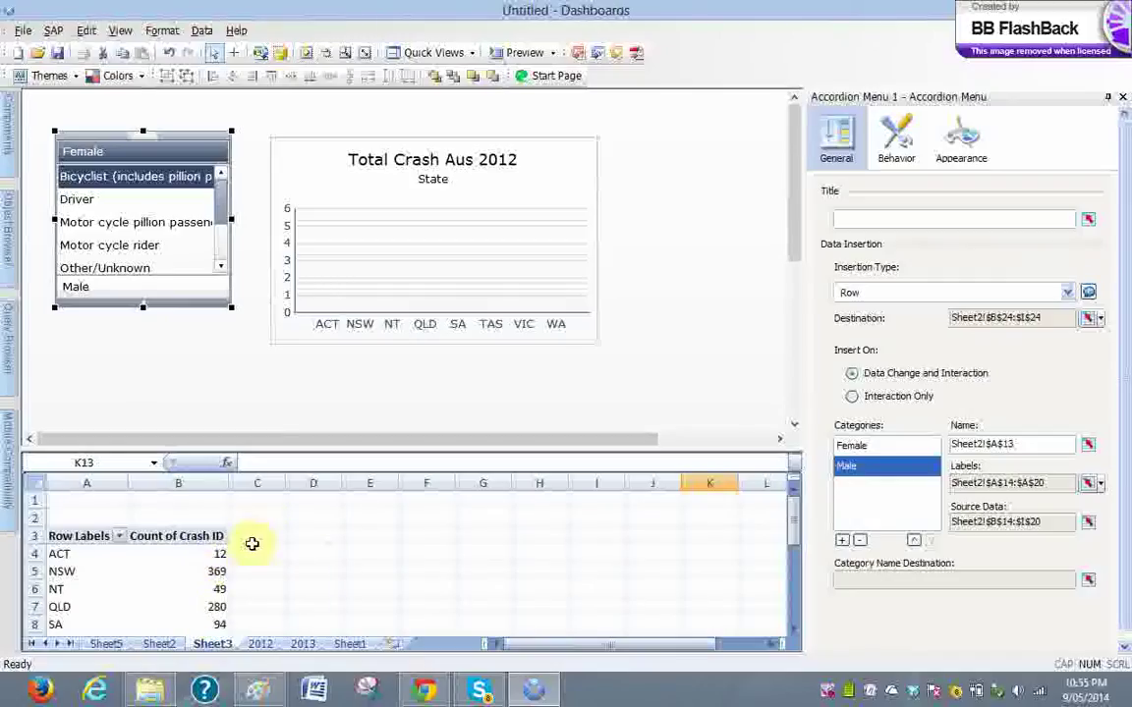
pyautogui.moveTo(796, 536)
pyautogui.mouseDown()
pyautogui.moveTo(791, 568)
pyautogui.moveTo(793, 511)
pyautogui.mouseUp()
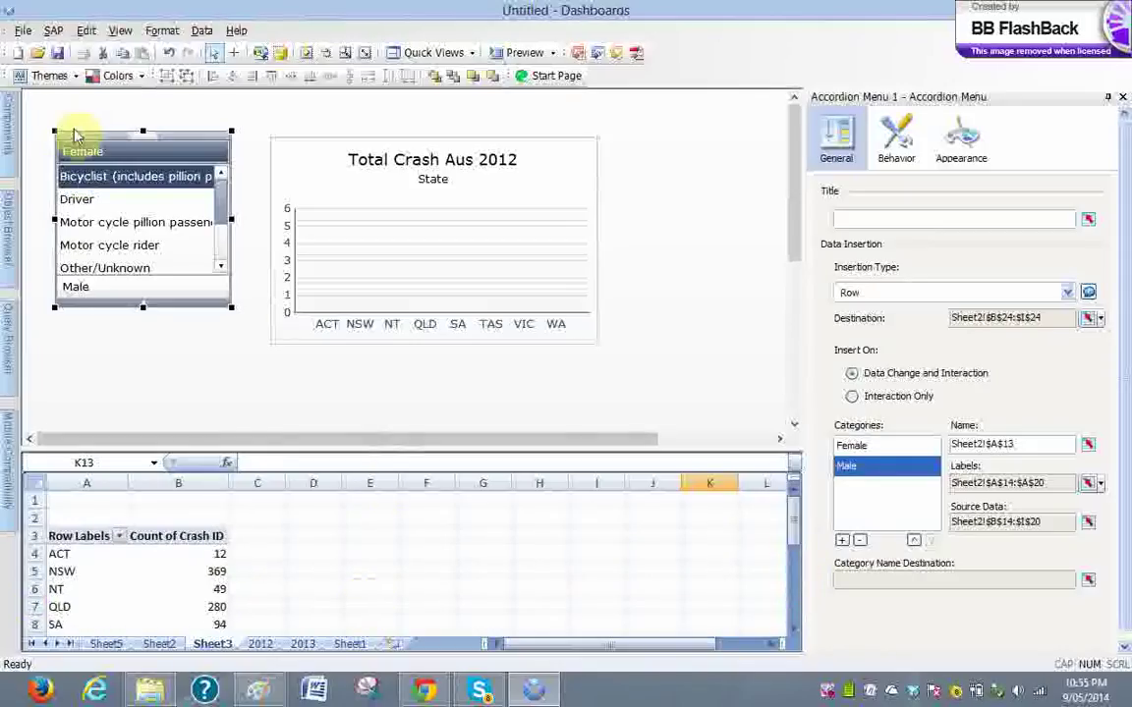
pyautogui.moveTo(12, 147)
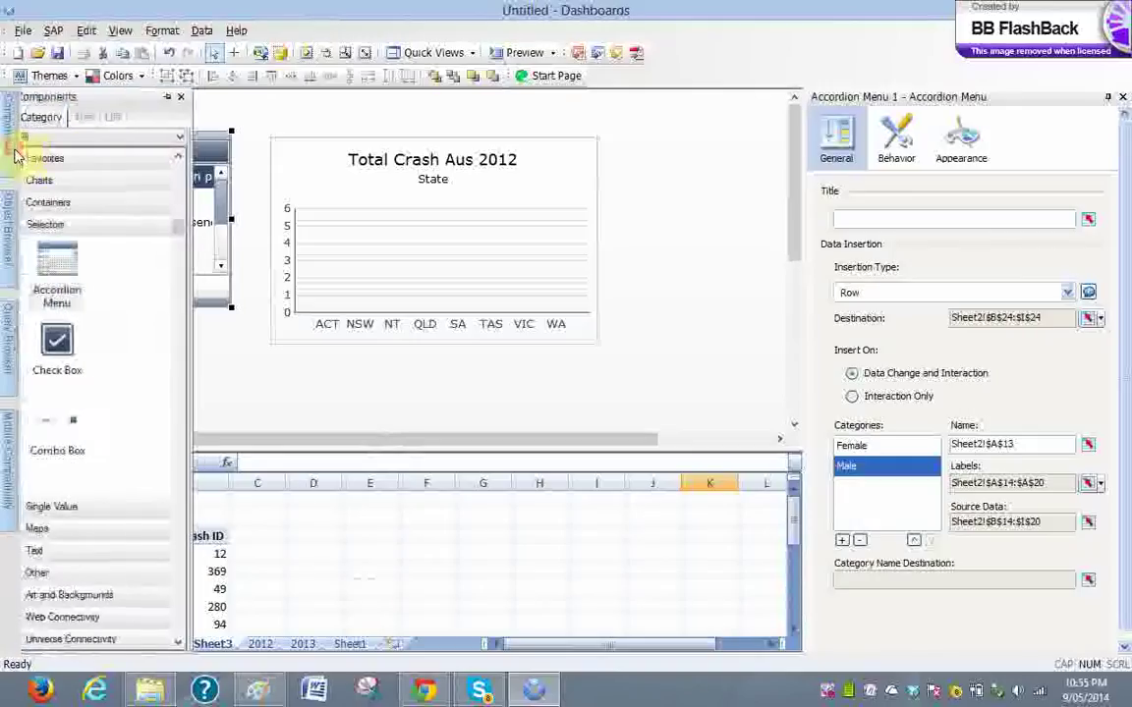
pyautogui.click(136, 530)
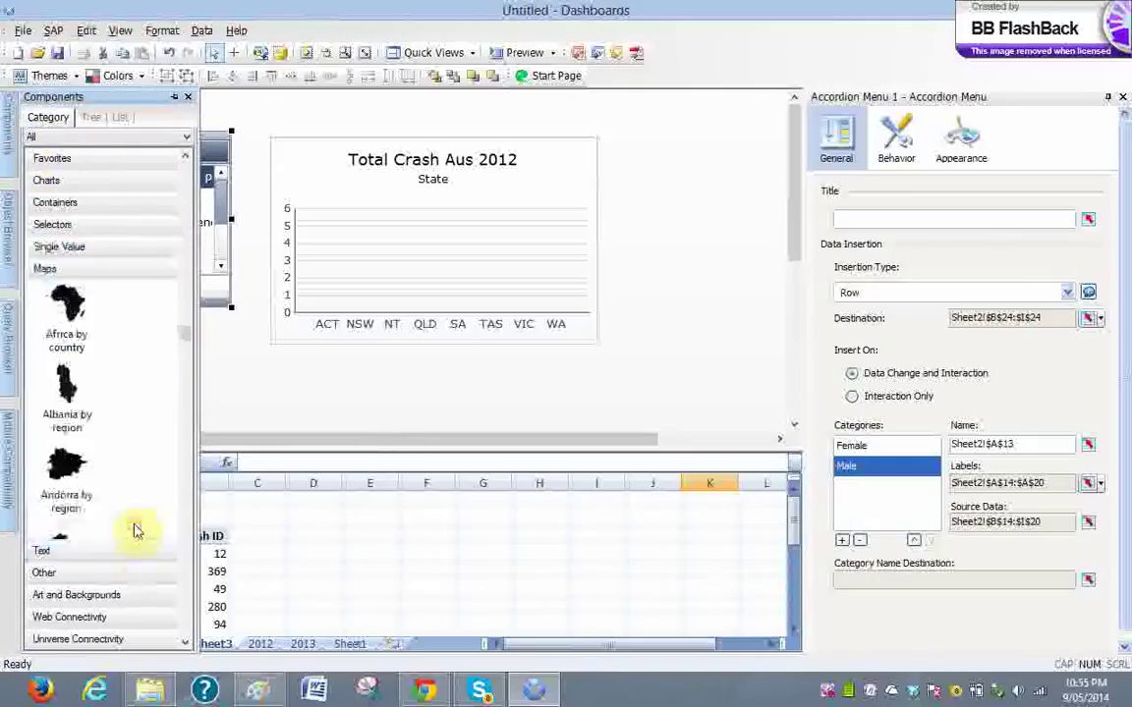
pyautogui.scroll(-5, 185, 344)
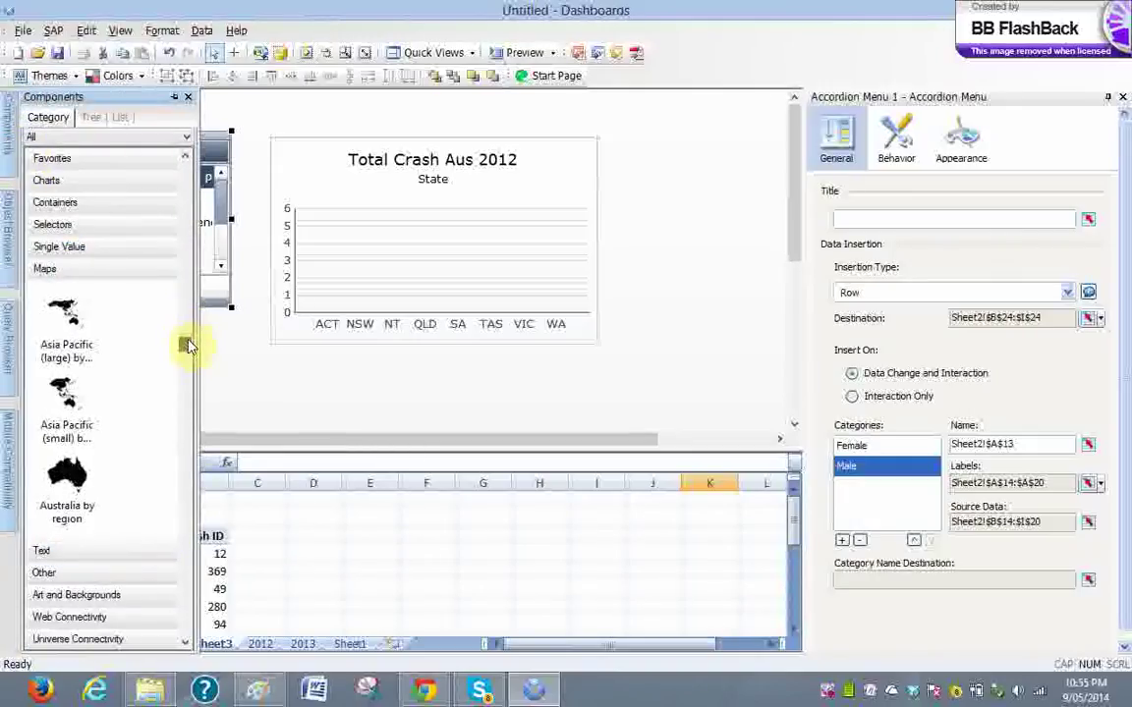
pyautogui.moveTo(83, 356); pyautogui.dragTo(302, 384)
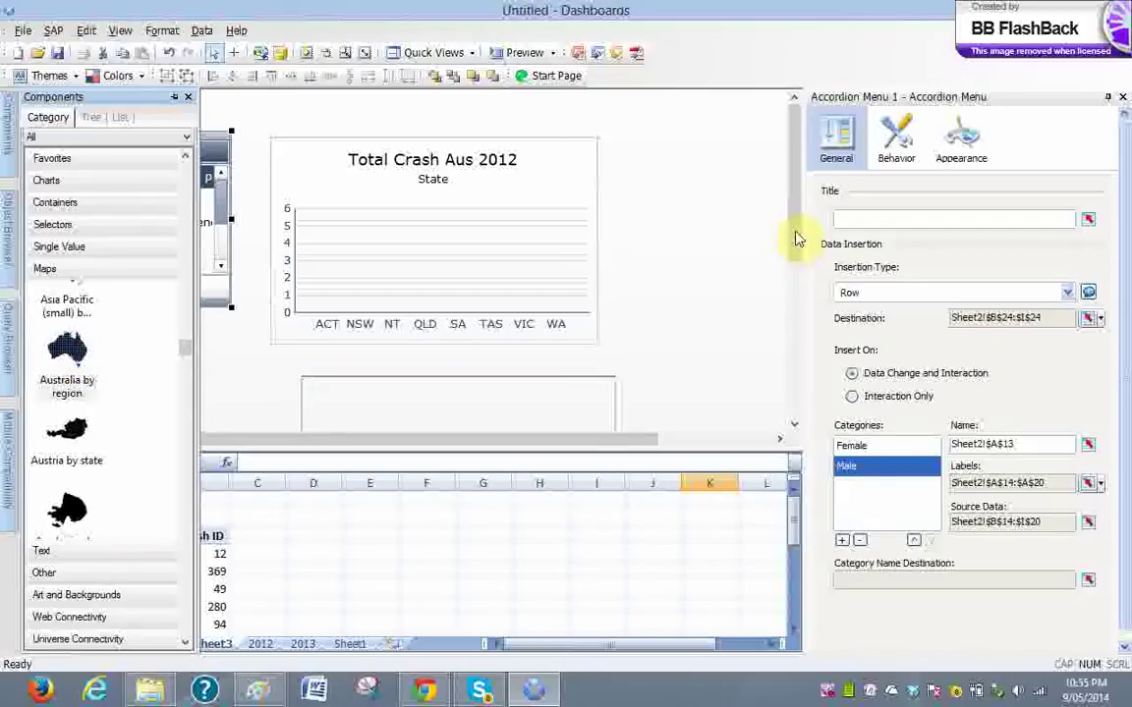
# Set the Australia map's title to "Crash overall Aus 2012 (ABS 2014)"
pyautogui.moveTo(796, 230); pyautogui.dragTo(796, 314)
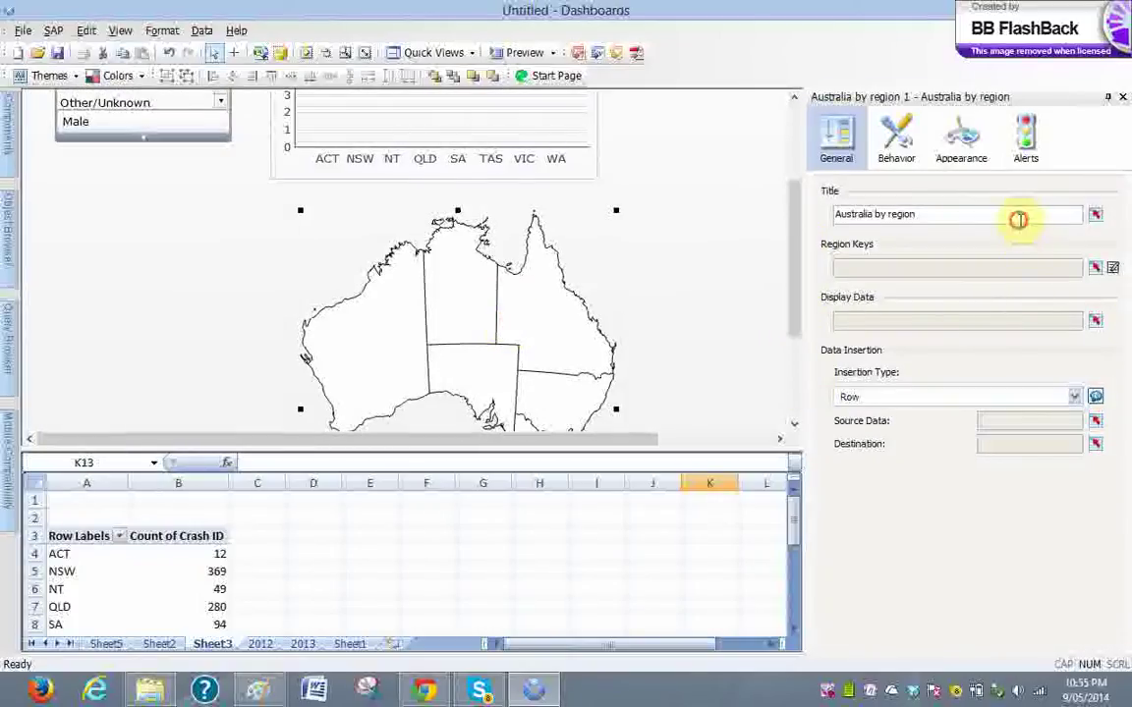
pyautogui.click(943, 215)
pyautogui.moveTo(843, 211); pyautogui.dragTo(828, 214)
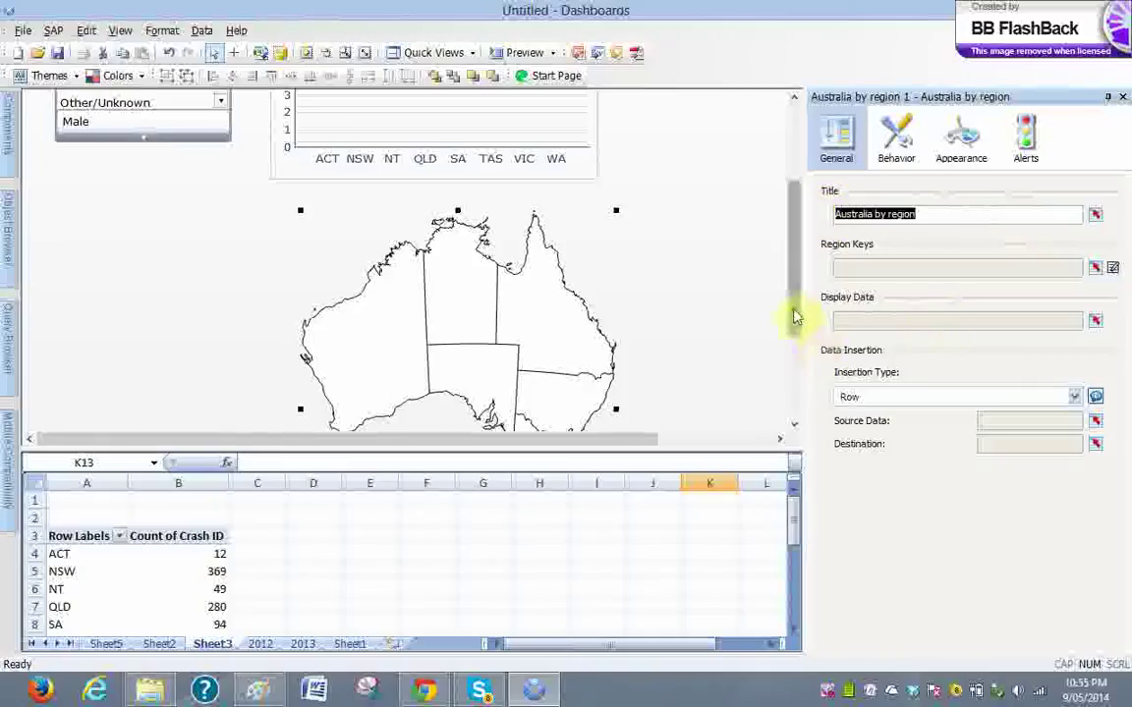
pyautogui.moveTo(796, 316)
pyautogui.mouseDown()
pyautogui.moveTo(815, 385)
pyautogui.moveTo(798, 313)
pyautogui.moveTo(809, 313)
pyautogui.mouseUp()
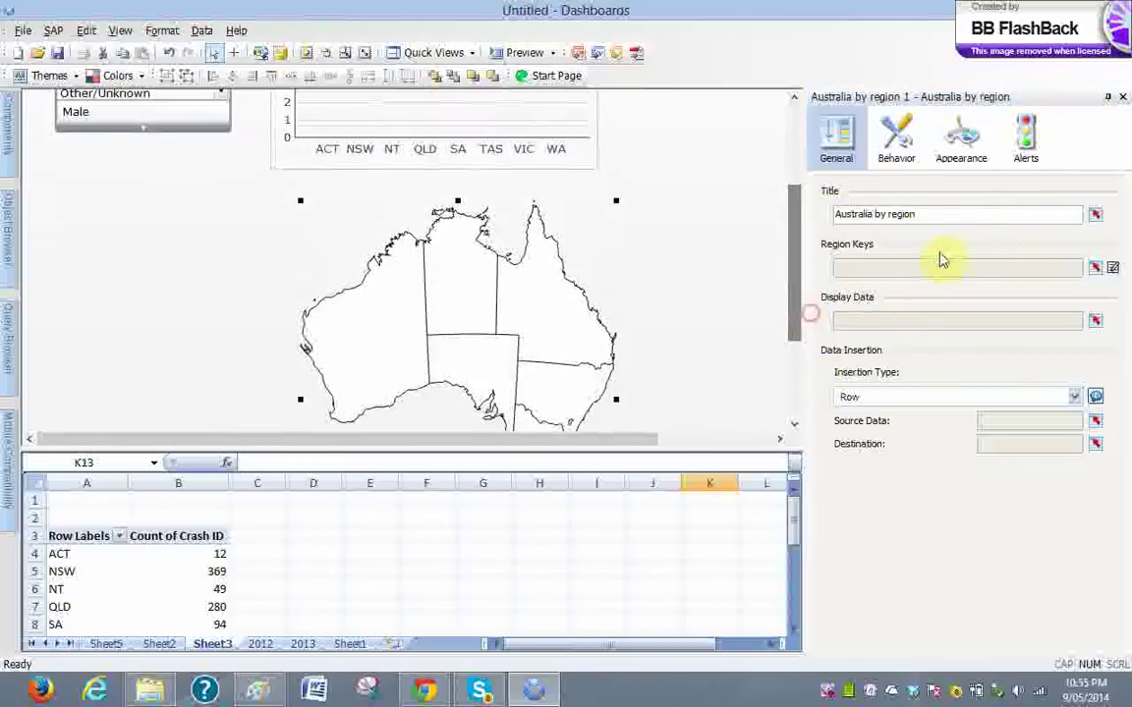
pyautogui.moveTo(923, 214); pyautogui.dragTo(823, 216)
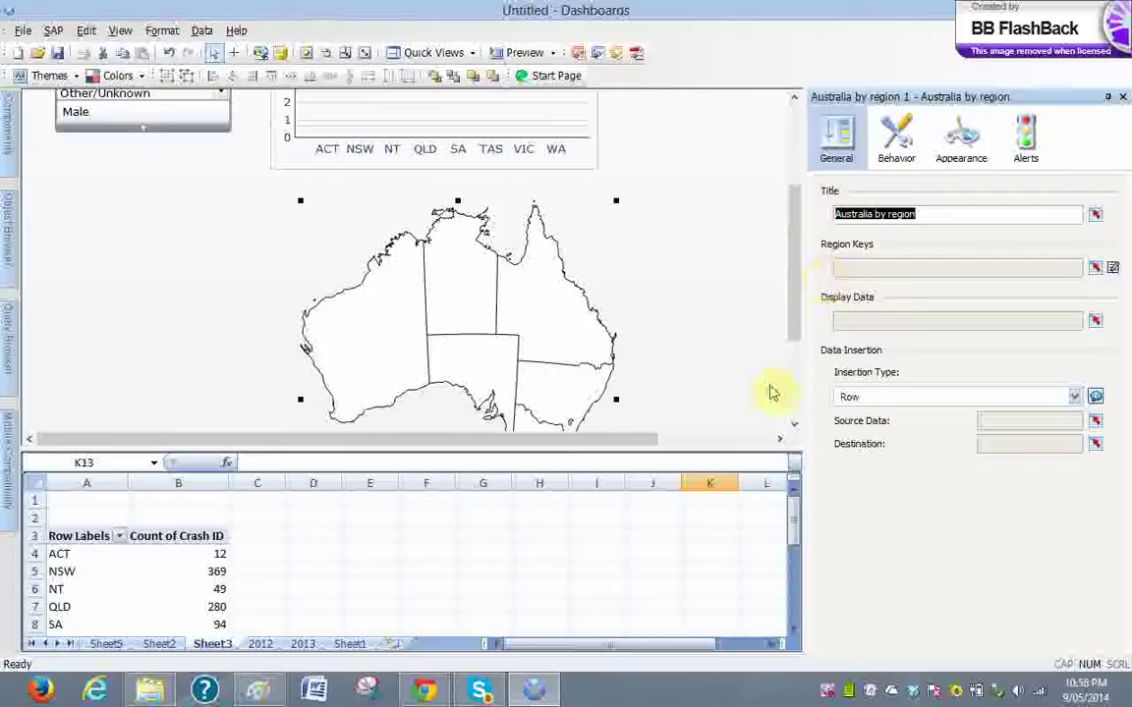
pyautogui.write('Crash overall Aus 2012 (')
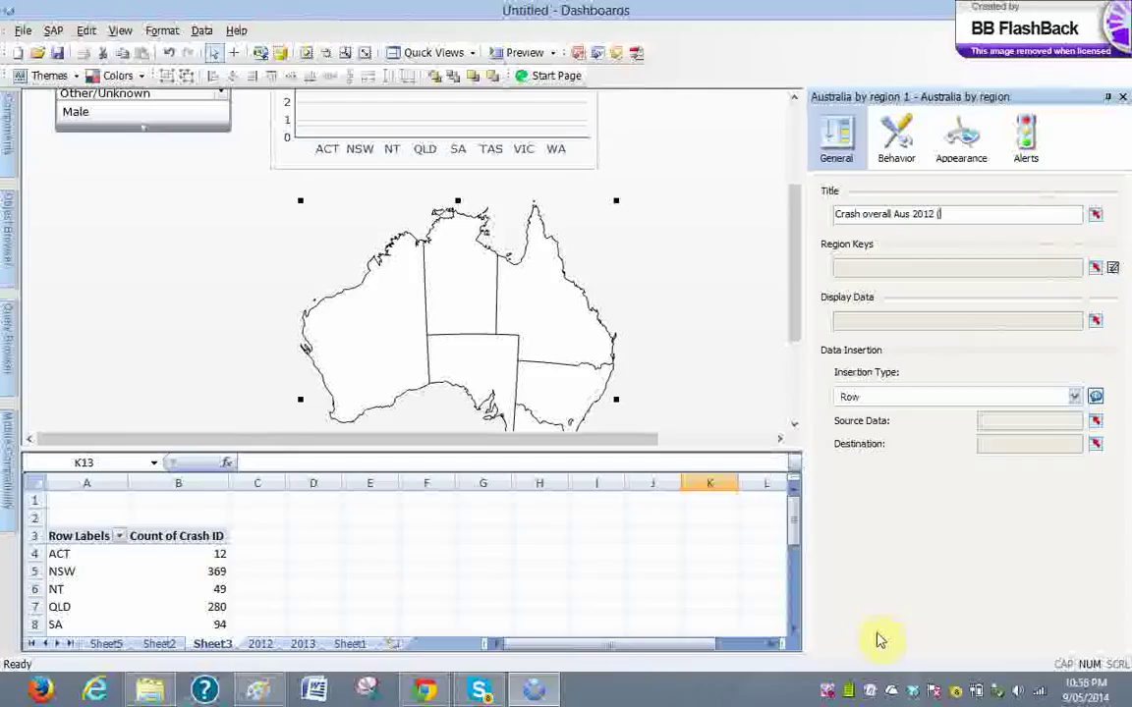
pyautogui.write('ABS 2014')
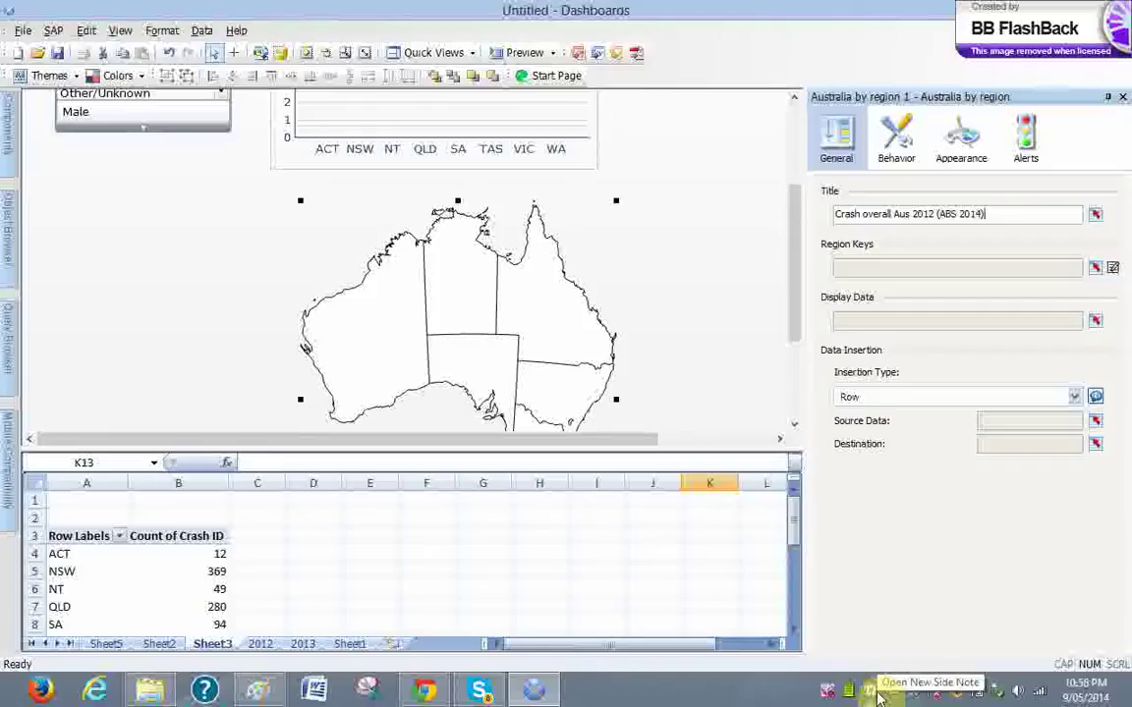
# Set the map's display data to the state names and crash counts in Sheet3!$A$4:$B$11, excluding the grand total
pyautogui.click(1096, 322)
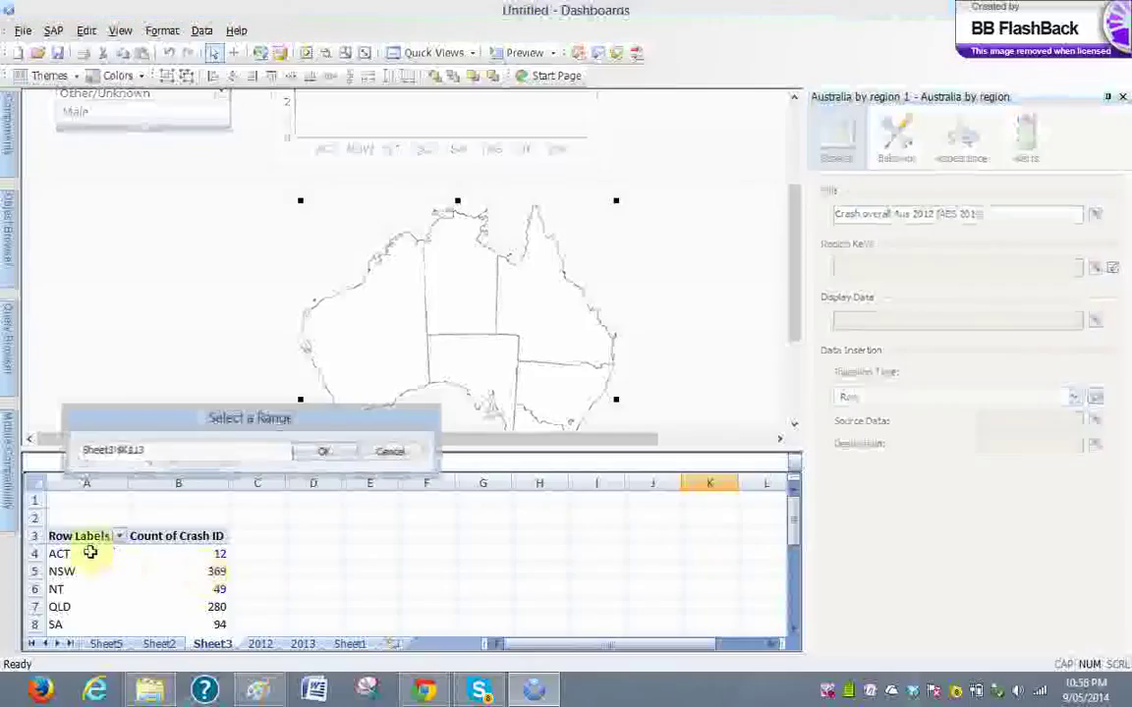
pyautogui.moveTo(75, 547); pyautogui.dragTo(237, 699)
pyautogui.moveTo(199, 588); pyautogui.dragTo(198, 588)
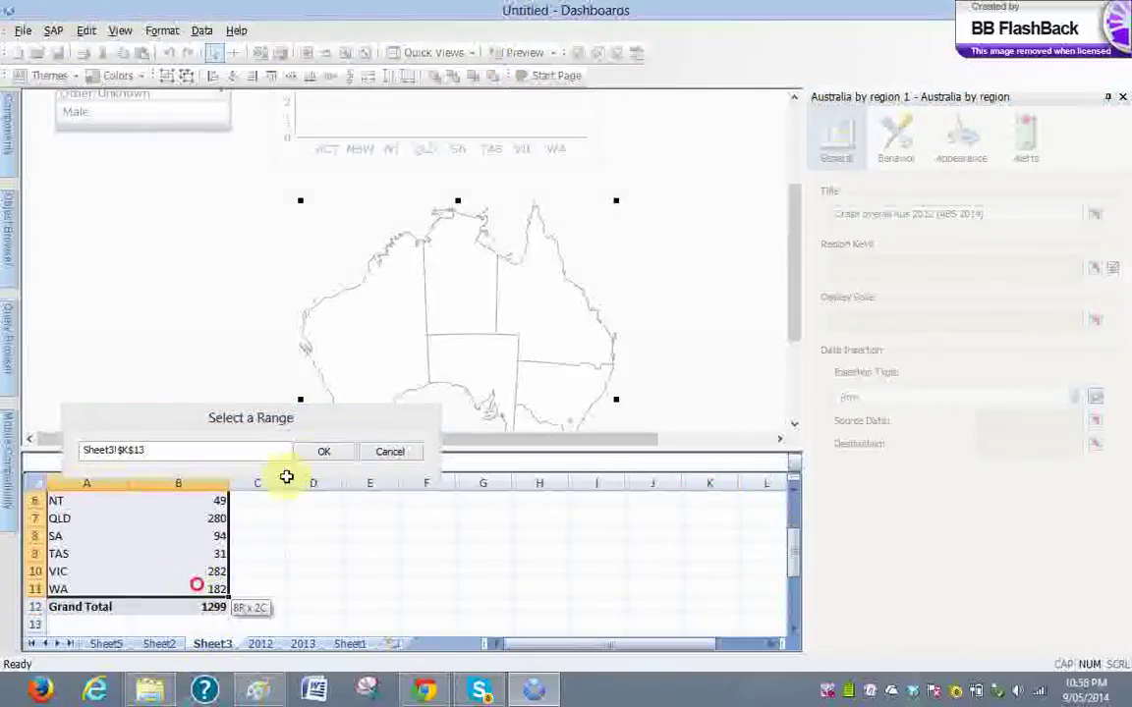
pyautogui.click(311, 452)
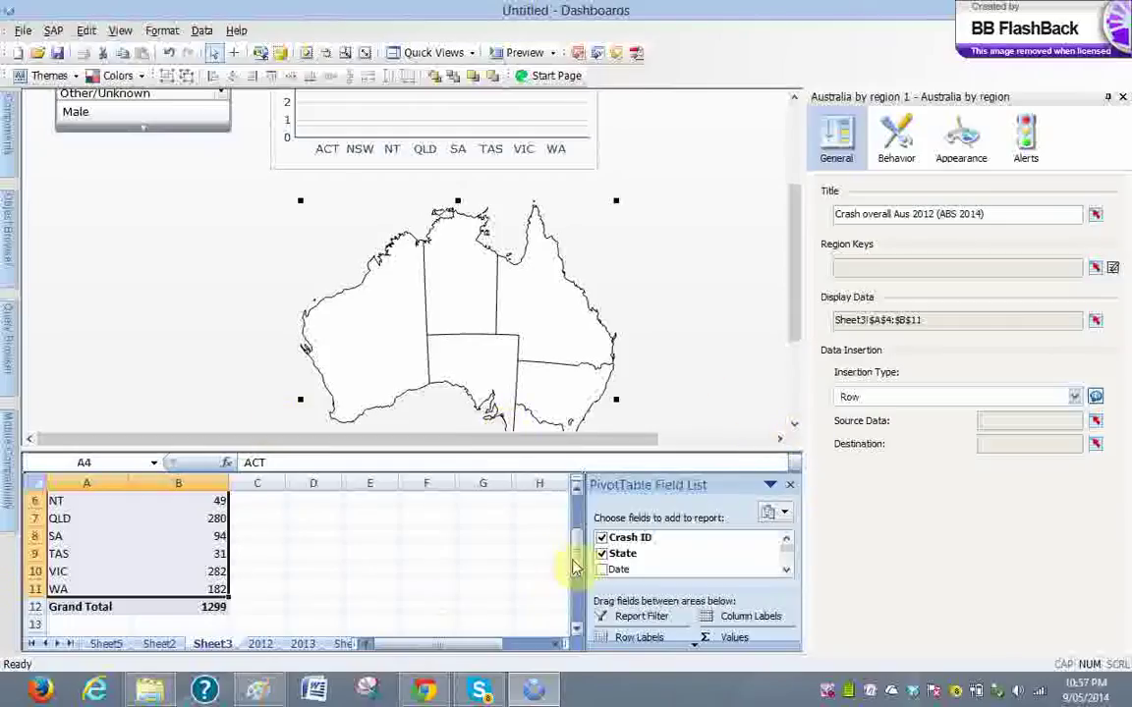
pyautogui.moveTo(576, 561); pyautogui.dragTo(575, 543)
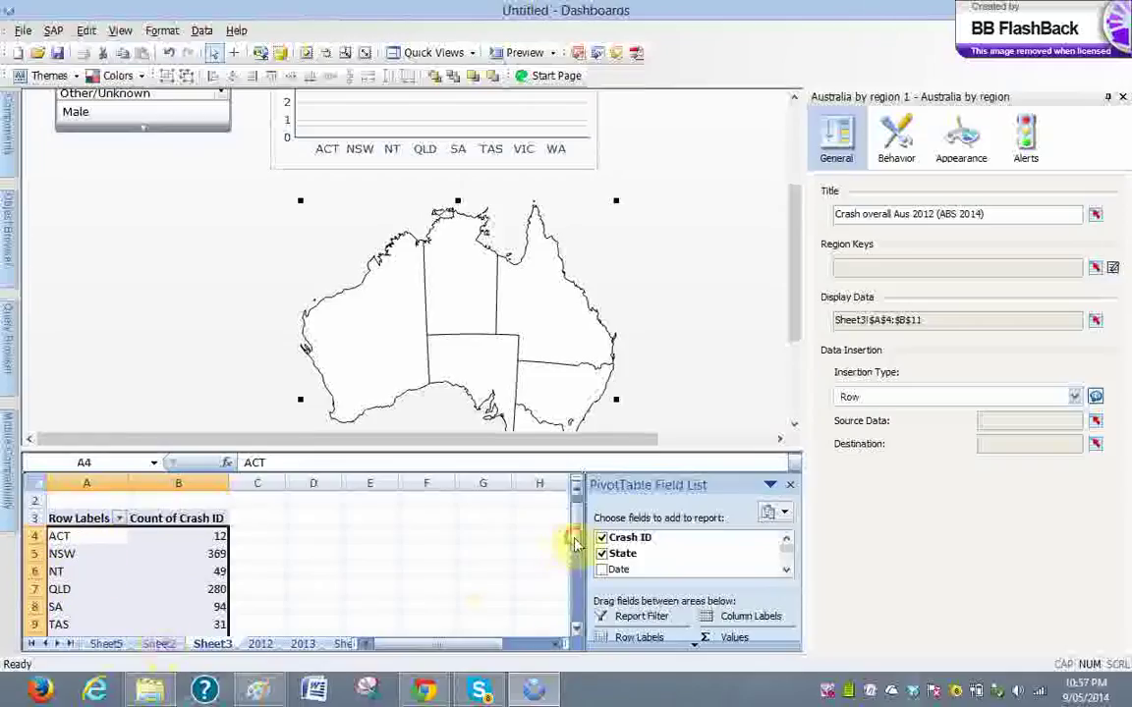
pyautogui.moveTo(574, 539)
pyautogui.mouseDown()
pyautogui.moveTo(578, 559)
pyautogui.moveTo(575, 550)
pyautogui.mouseUp()
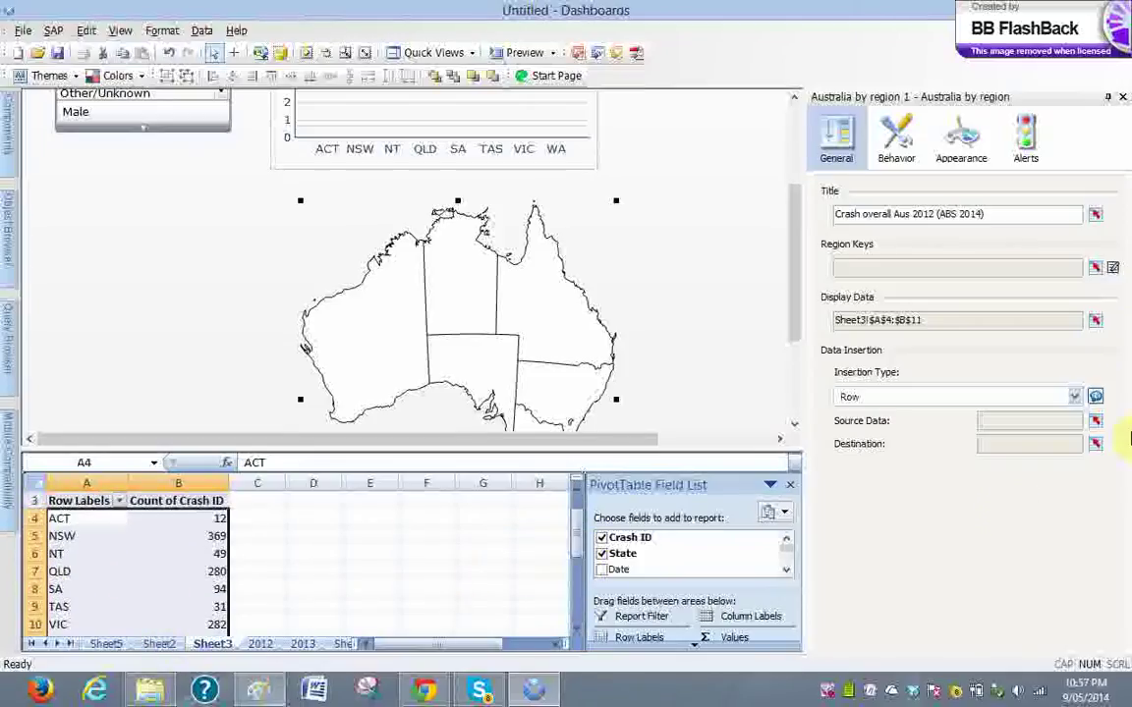
# In the map's region keys, enter ACT for Australian Capital Territory, NSW for New South Wales and NT for Northern Territory
pyautogui.click(1112, 270)
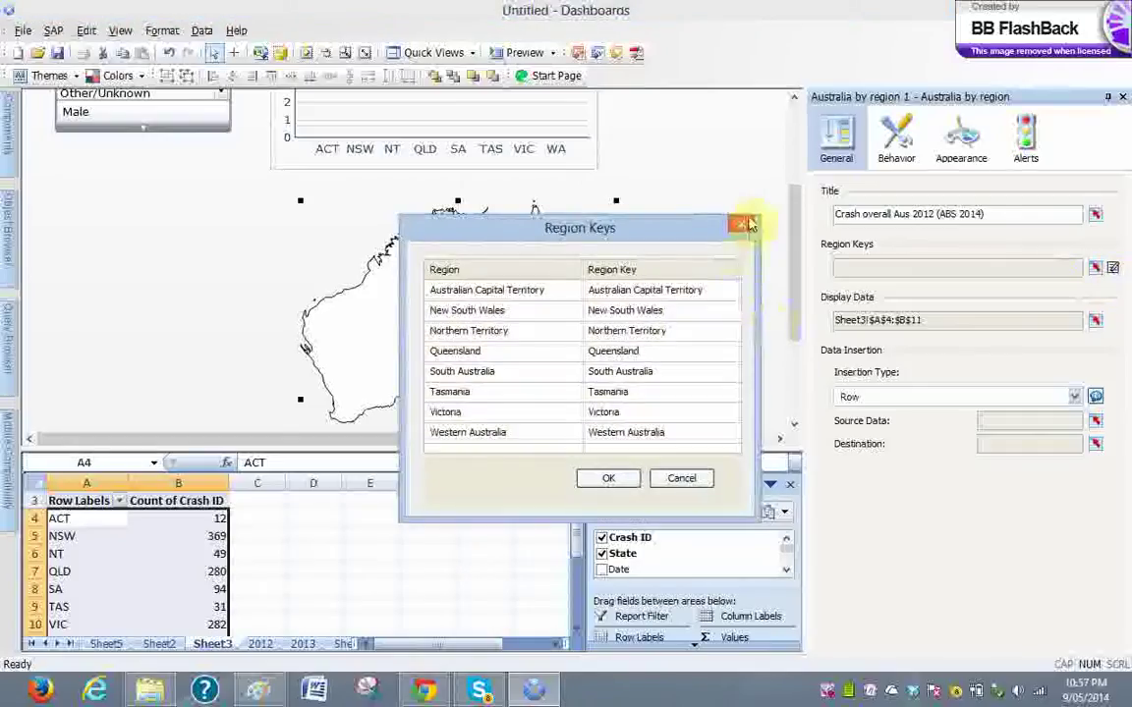
pyautogui.click(747, 225)
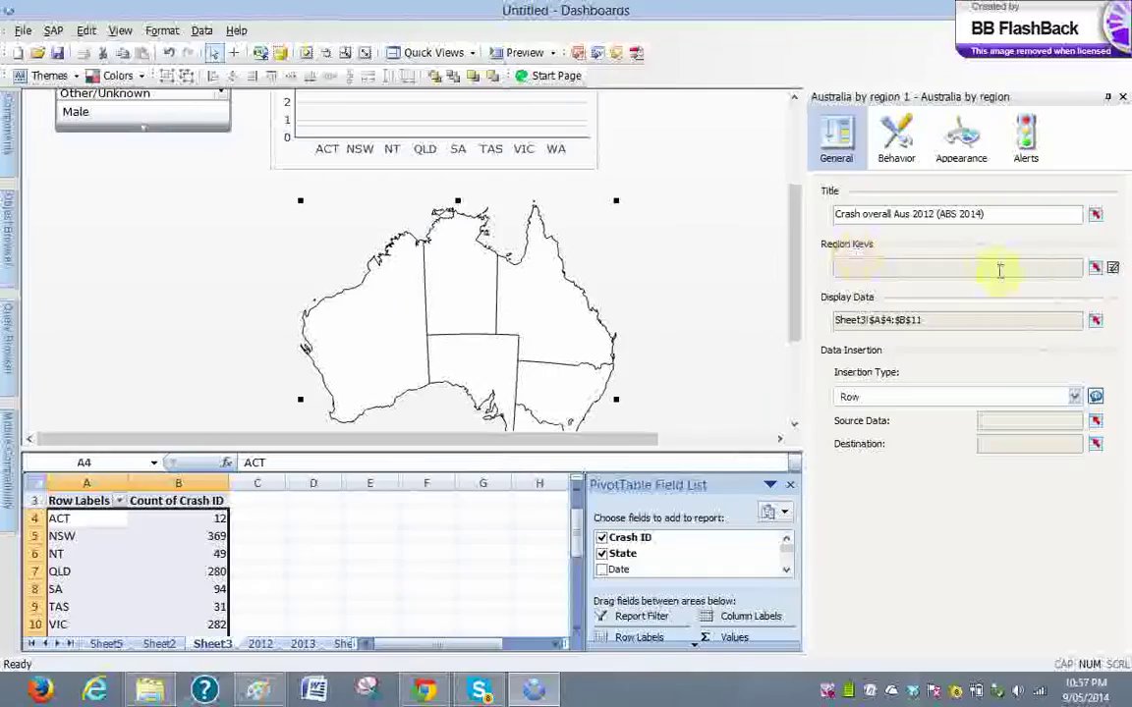
pyautogui.click(1113, 268)
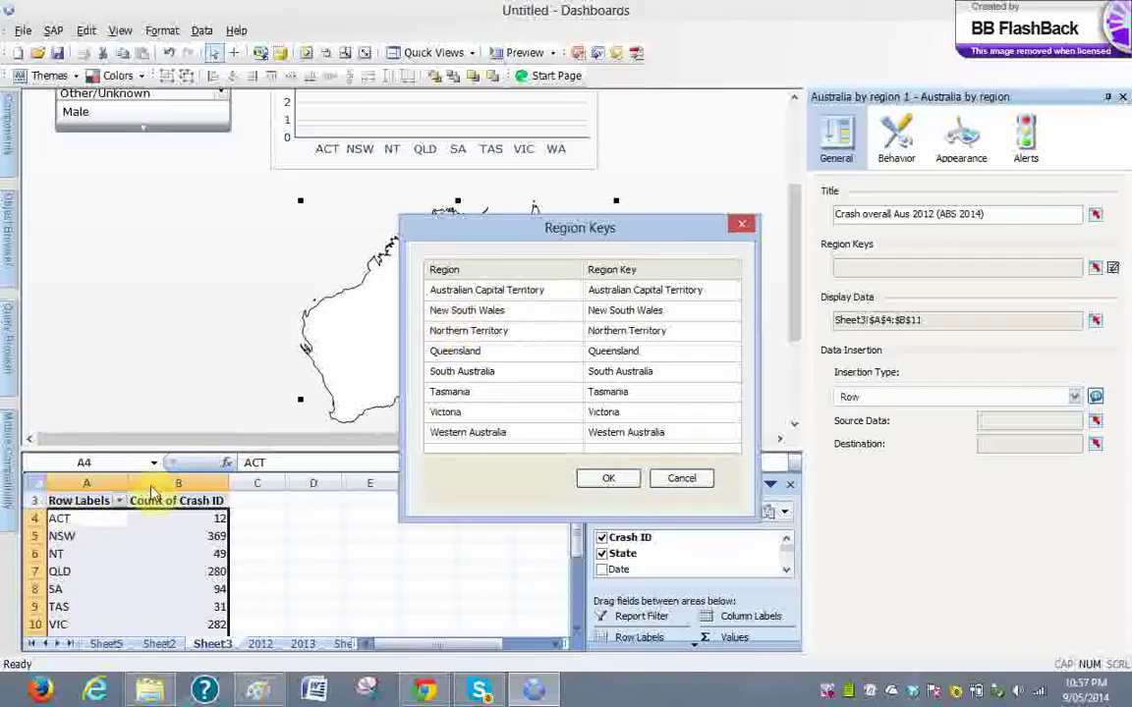
pyautogui.click(707, 291)
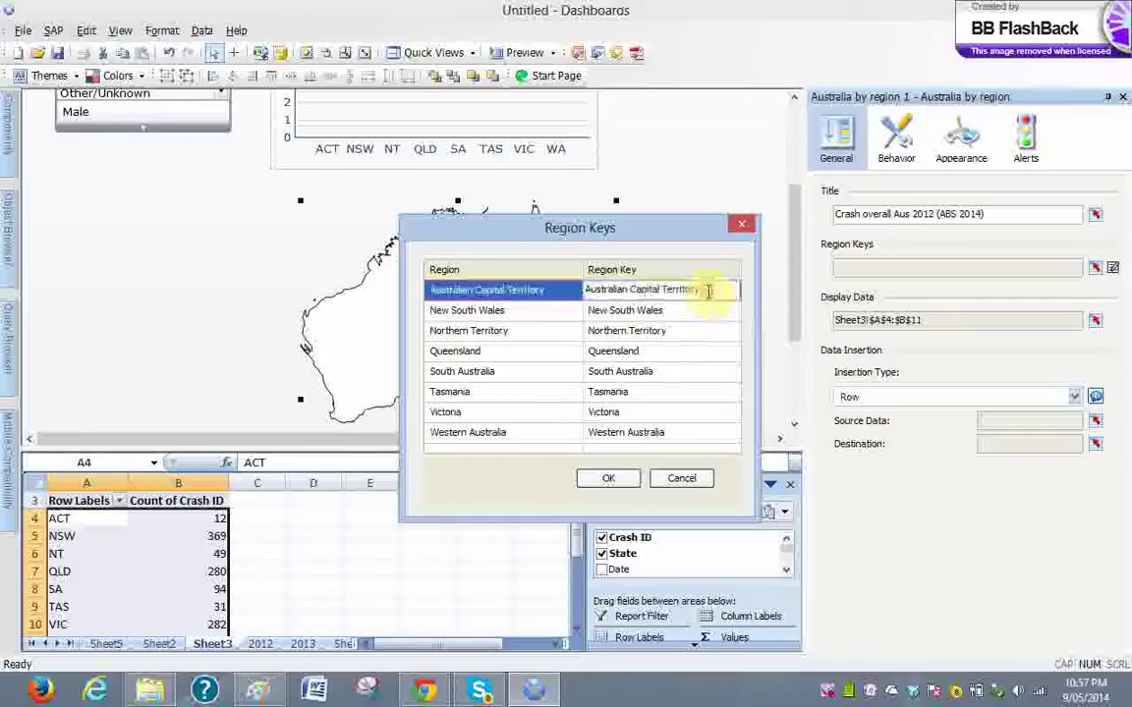
pyautogui.moveTo(713, 288); pyautogui.dragTo(584, 290)
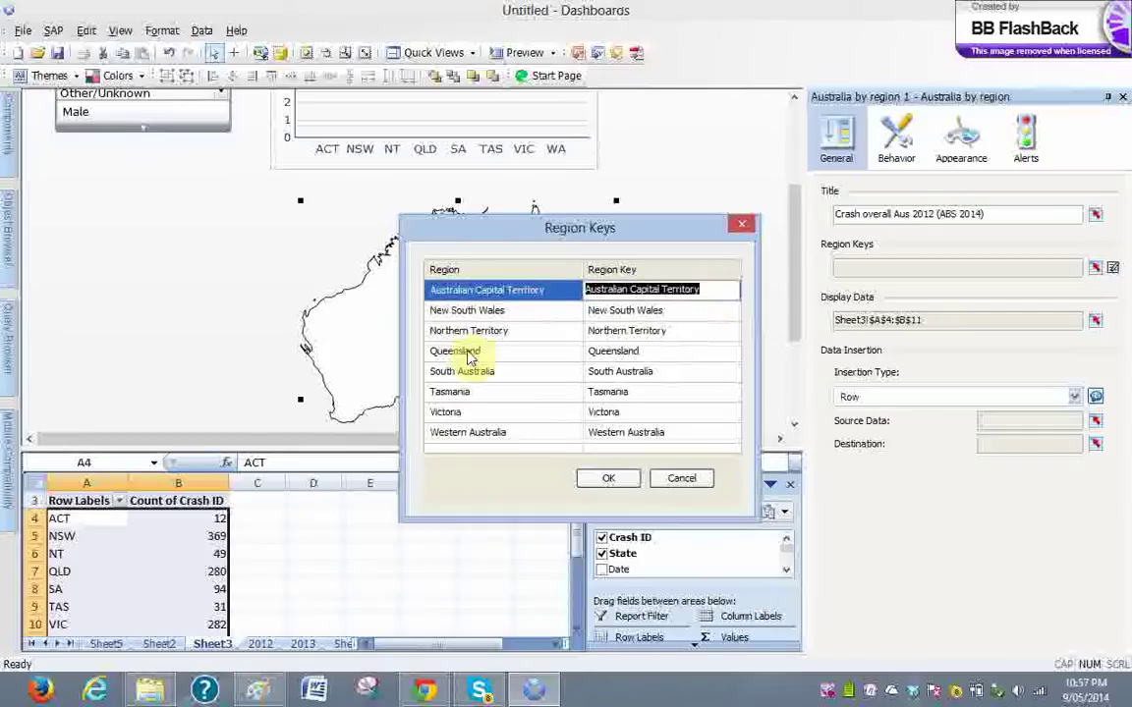
pyautogui.write('ACT')
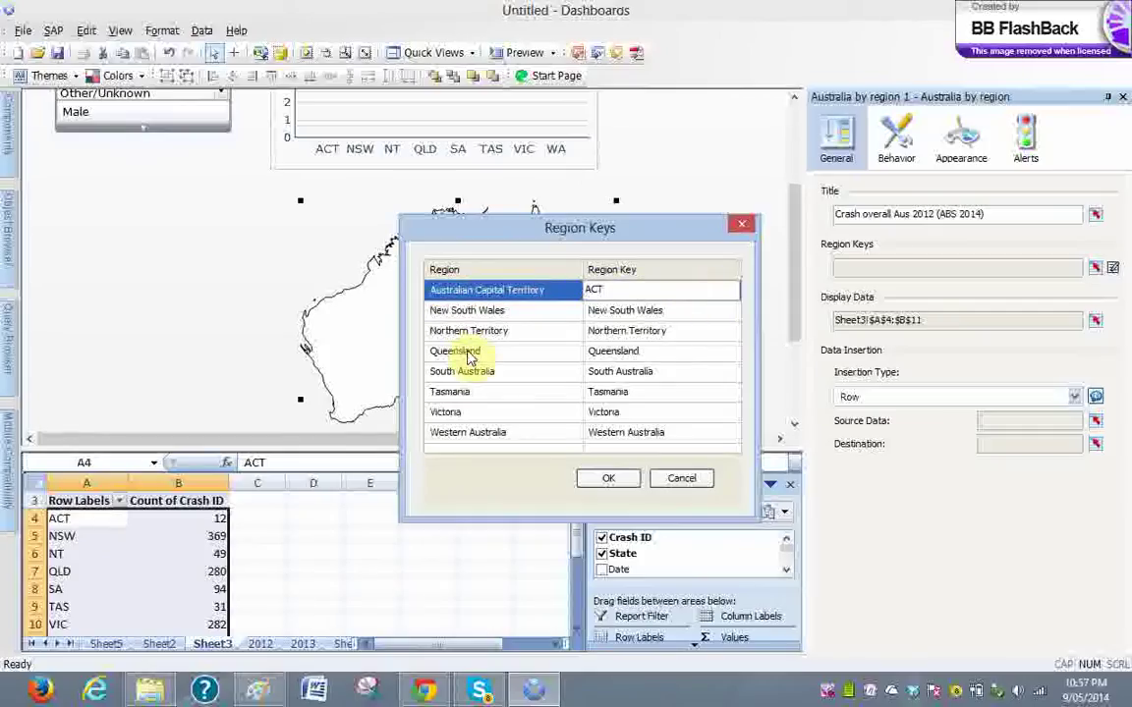
pyautogui.press('Return')
pyautogui.write('NSW')
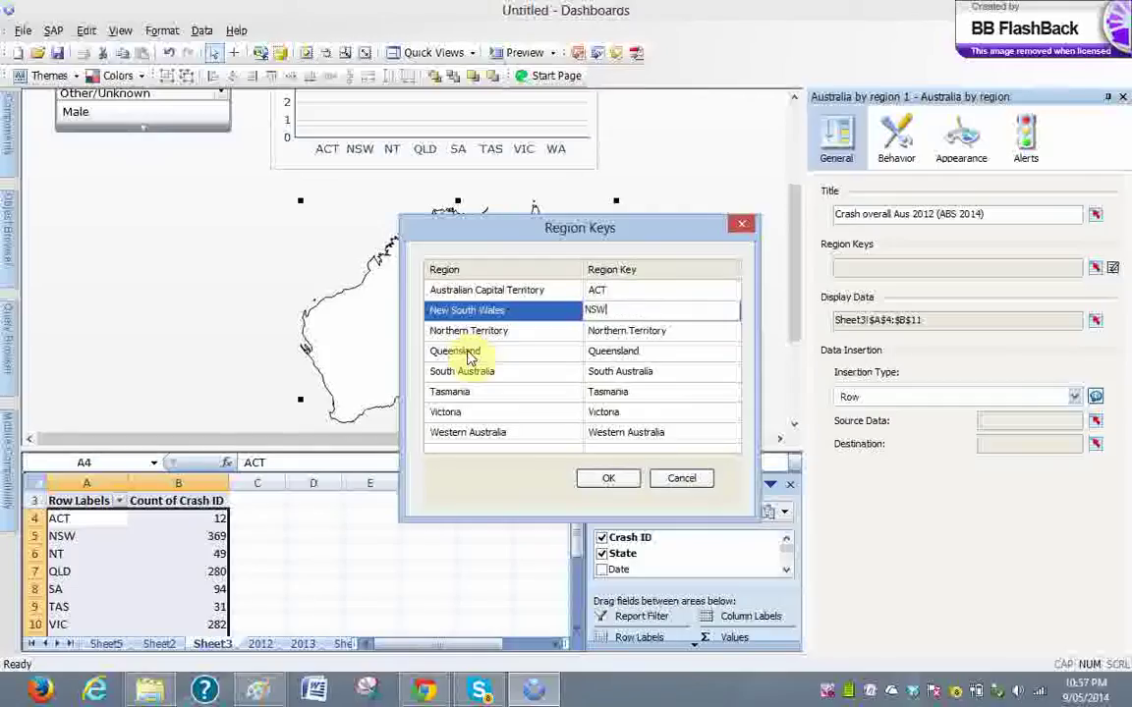
pyautogui.press('Return')
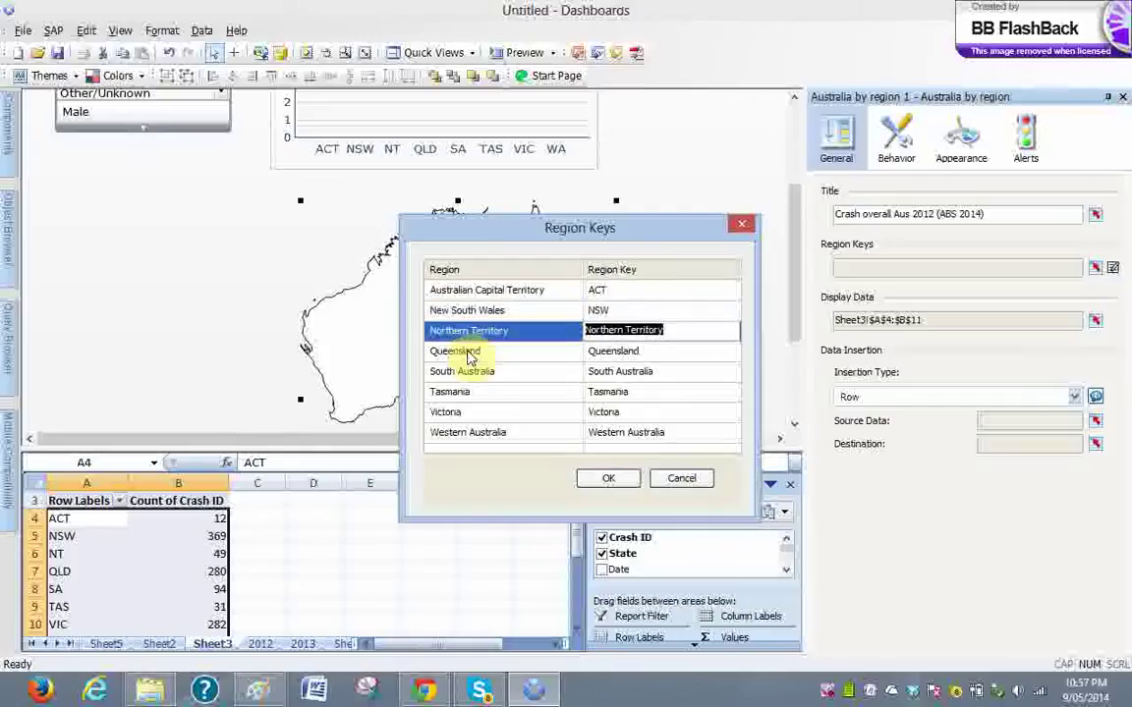
pyautogui.write('NT')
pyautogui.press('Return')
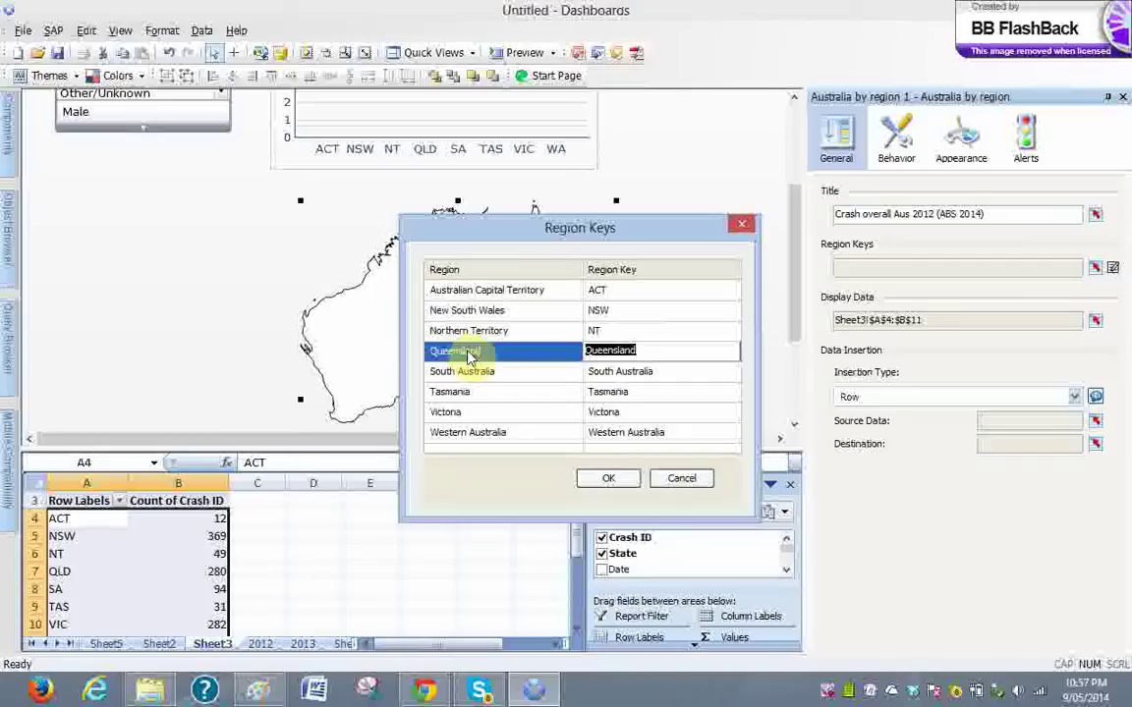
# Set the remaining region keys to QLD, SA, TAS, VIC and WA for their matching states and apply the key list
pyautogui.write('QLD')
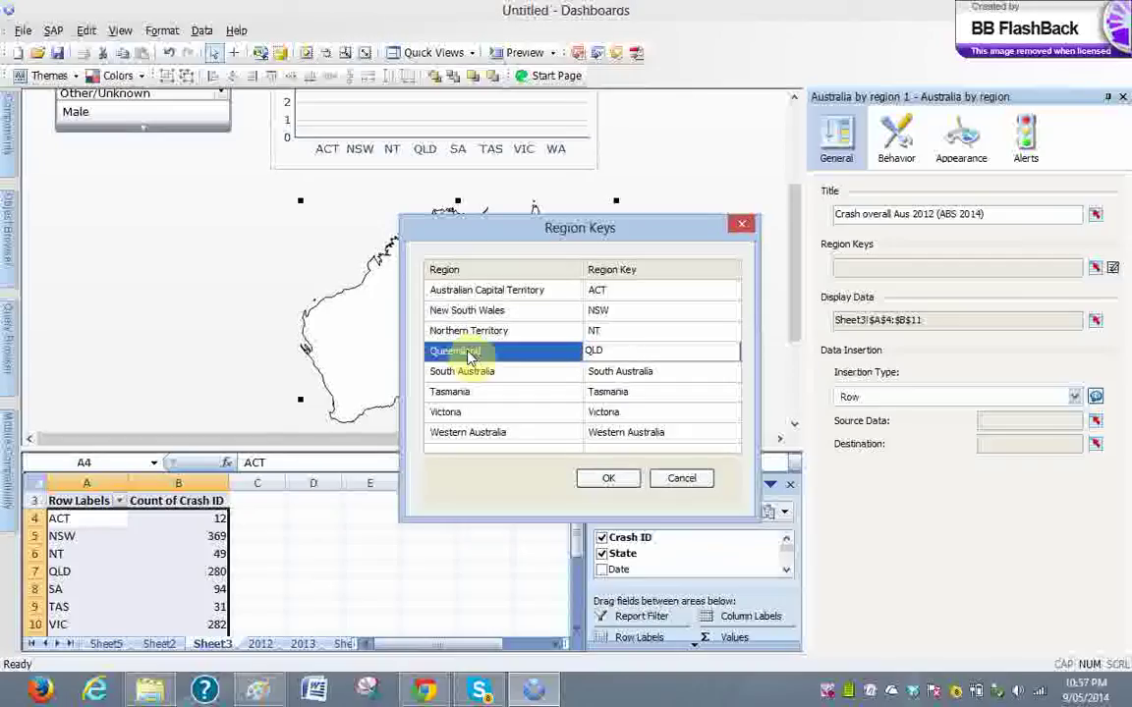
pyautogui.press('Return')
pyautogui.write('SA')
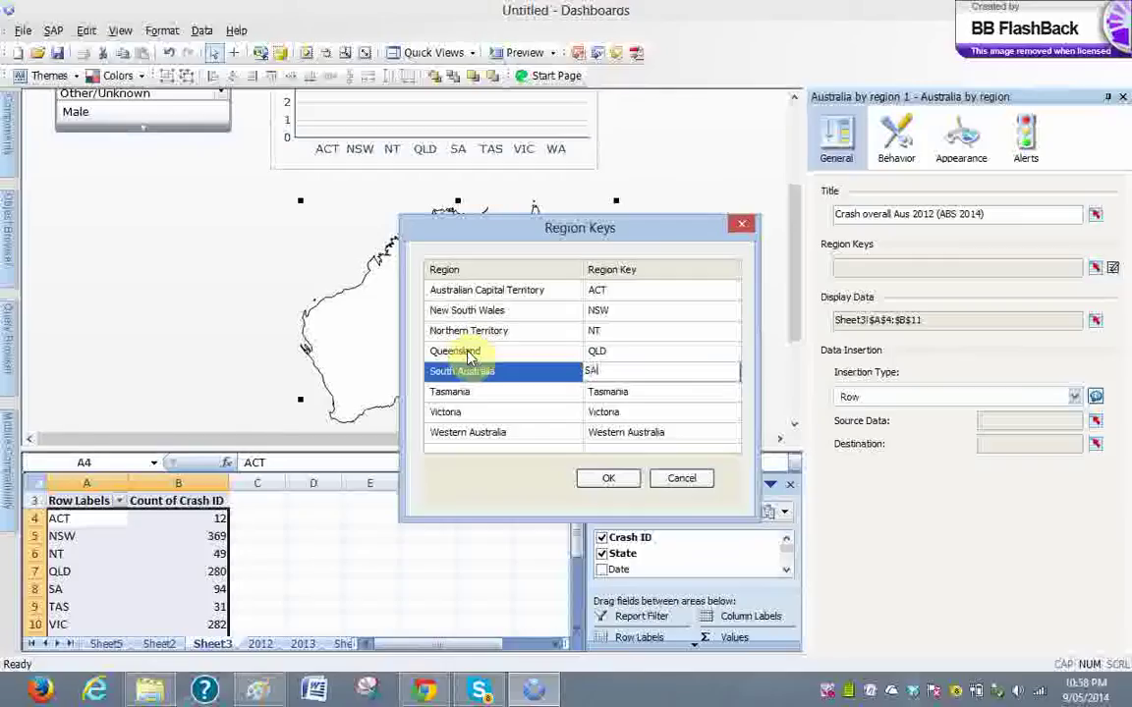
pyautogui.press('Return')
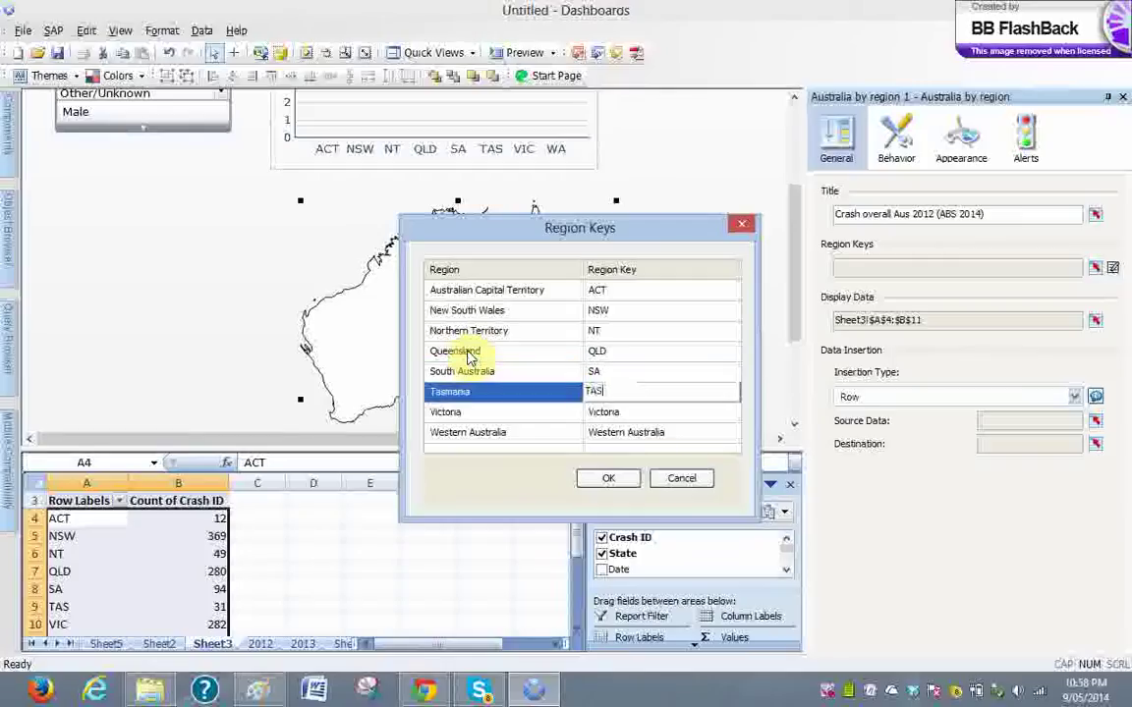
pyautogui.press('Return')
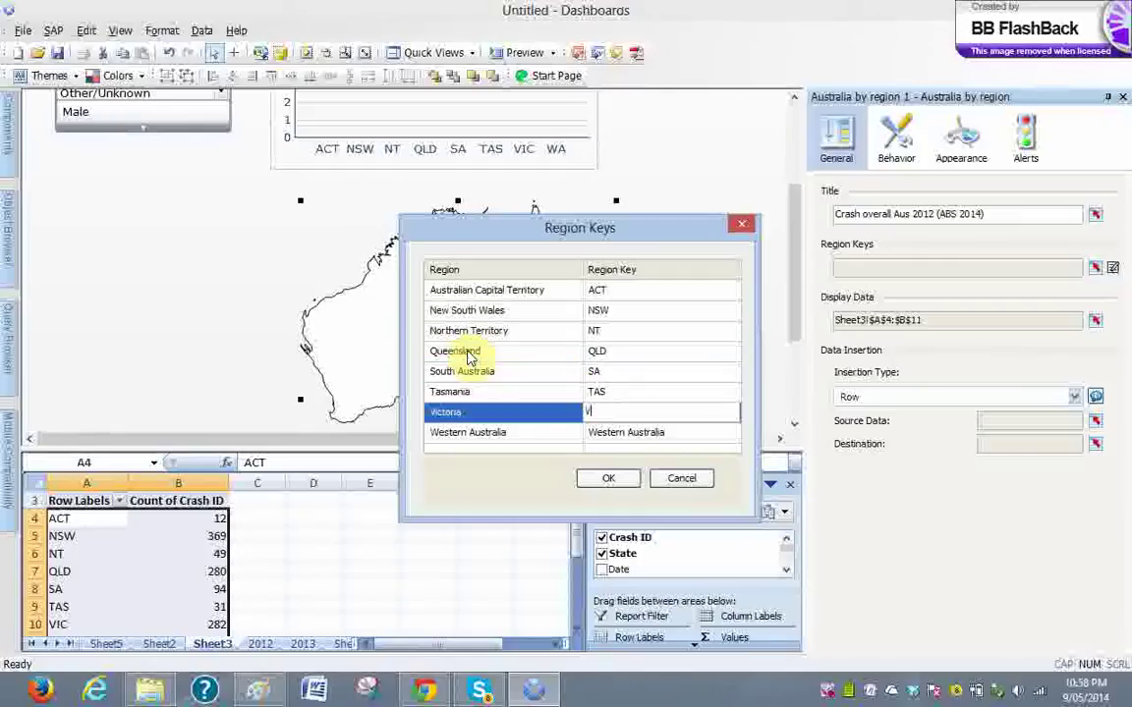
pyautogui.press('Return')
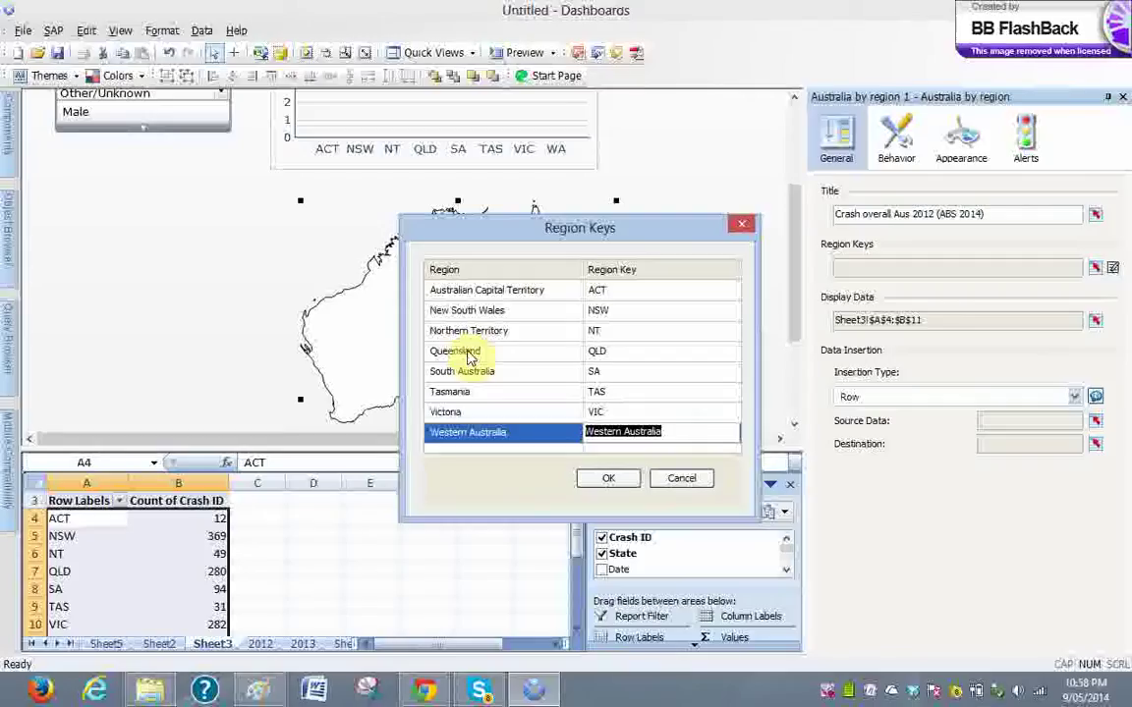
pyautogui.write('WA')
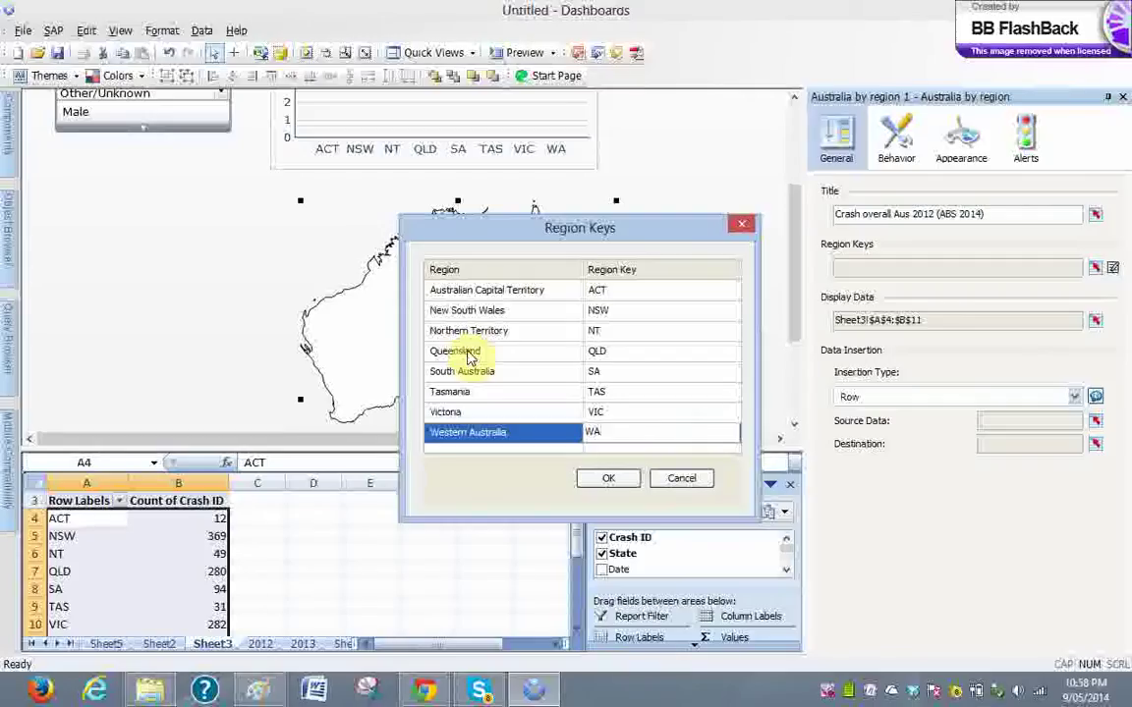
pyautogui.click(617, 481)
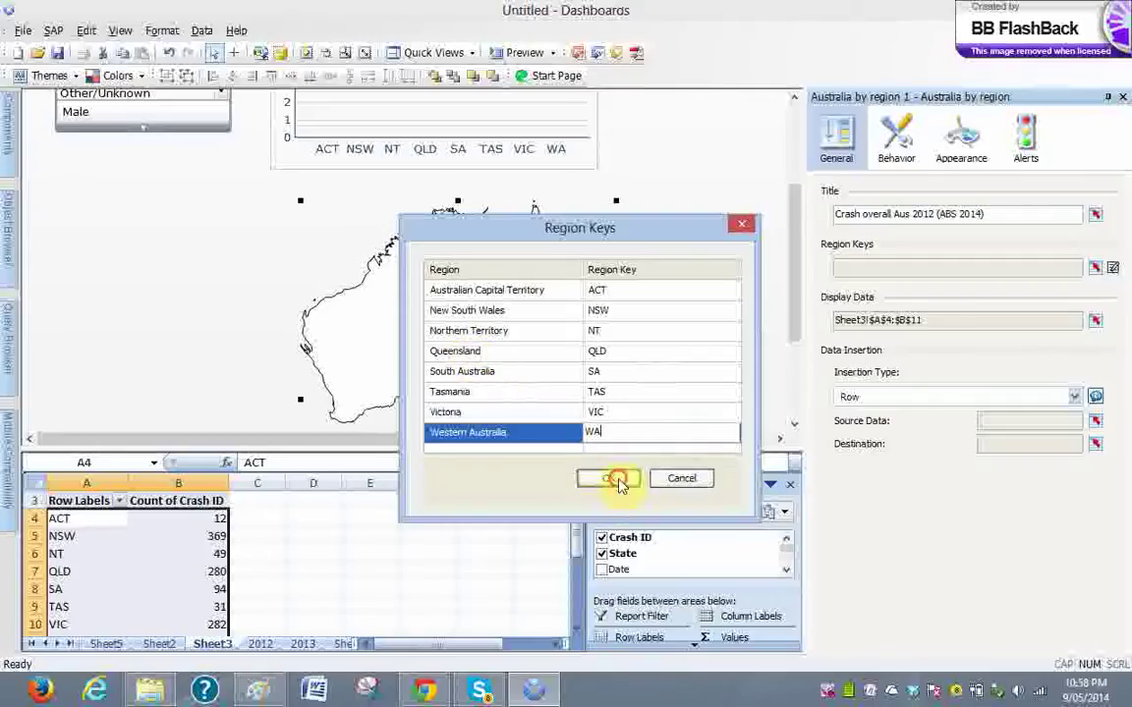
# Enable alerts on the Australia map with the color order set to low values are good
pyautogui.moveTo(577, 522)
pyautogui.mouseDown()
pyautogui.moveTo(579, 542)
pyautogui.moveTo(577, 523)
pyautogui.mouseUp()
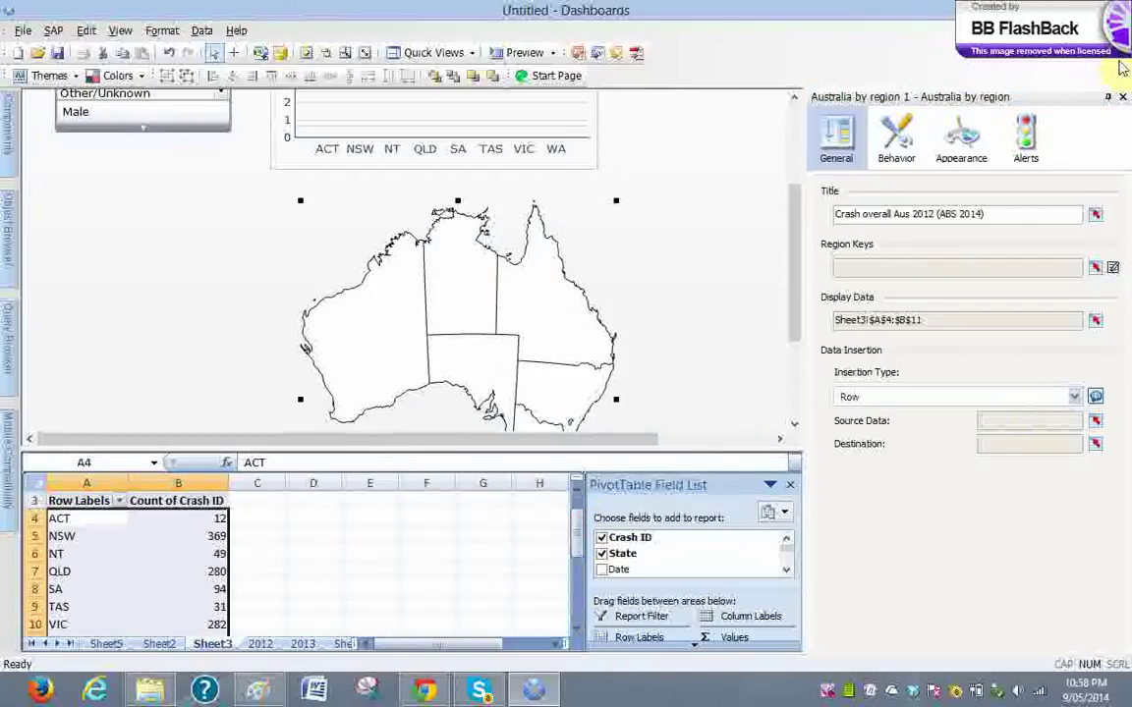
pyautogui.click(1047, 157)
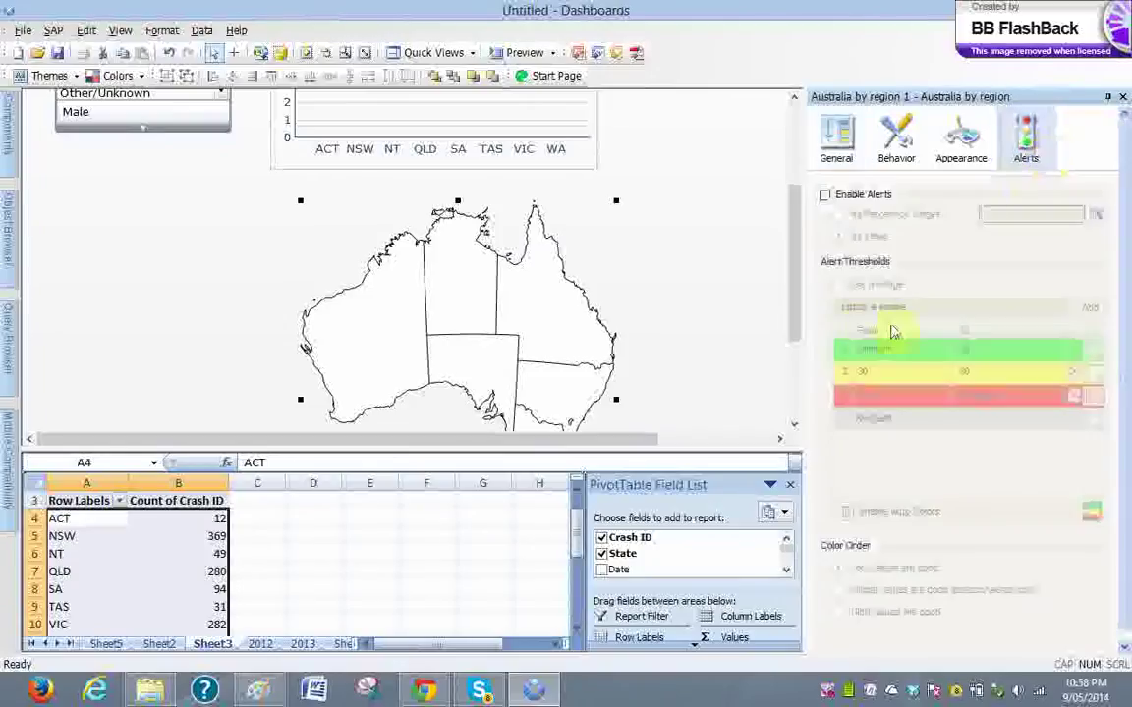
pyautogui.click(833, 200)
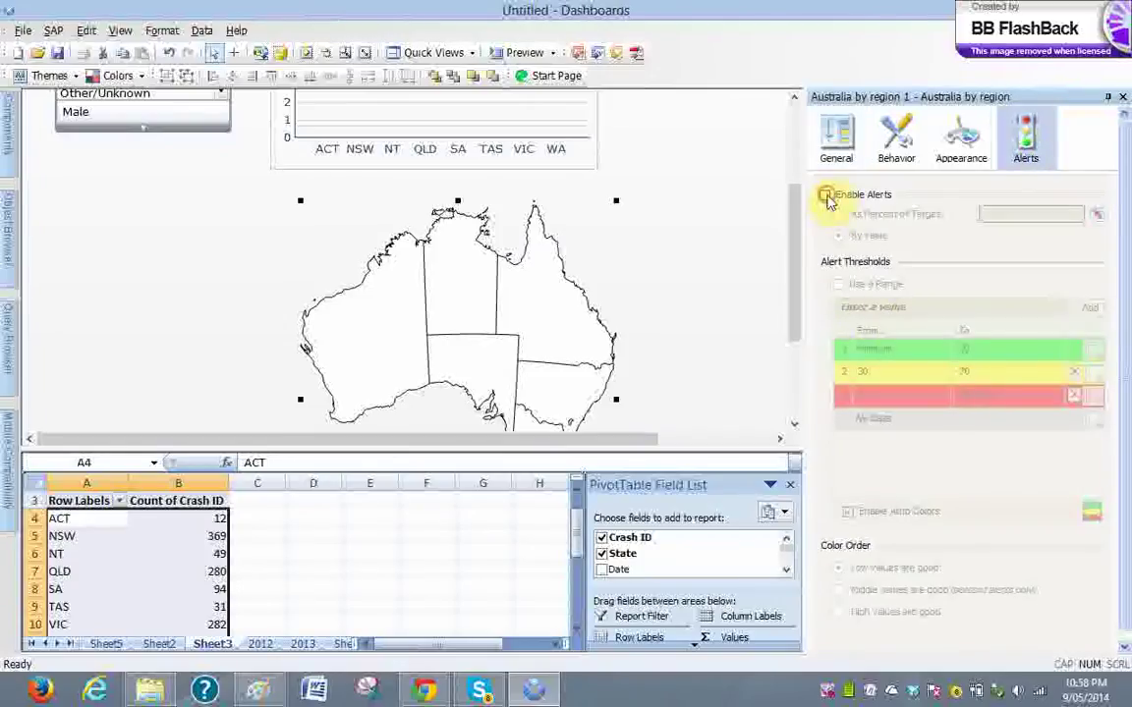
pyautogui.click(840, 570)
pyautogui.click(871, 572)
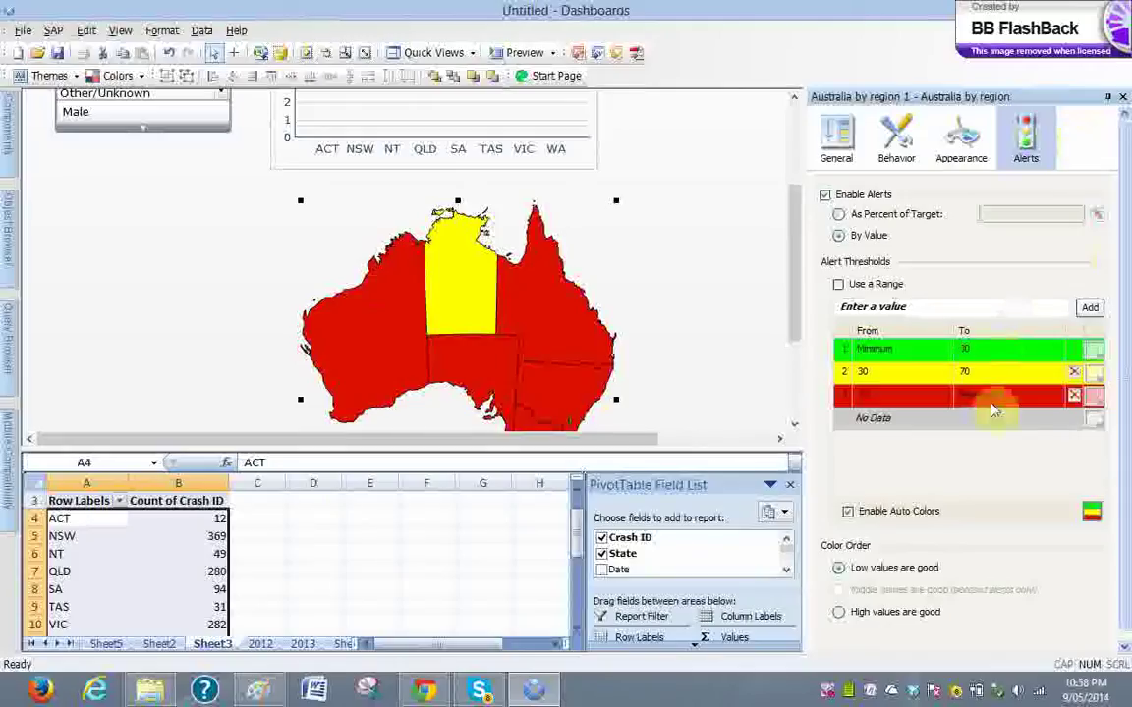
# Set the map's alert thresholds so green runs up to 50 and yellow up to 150
pyautogui.moveTo(579, 538); pyautogui.dragTo(486, 552)
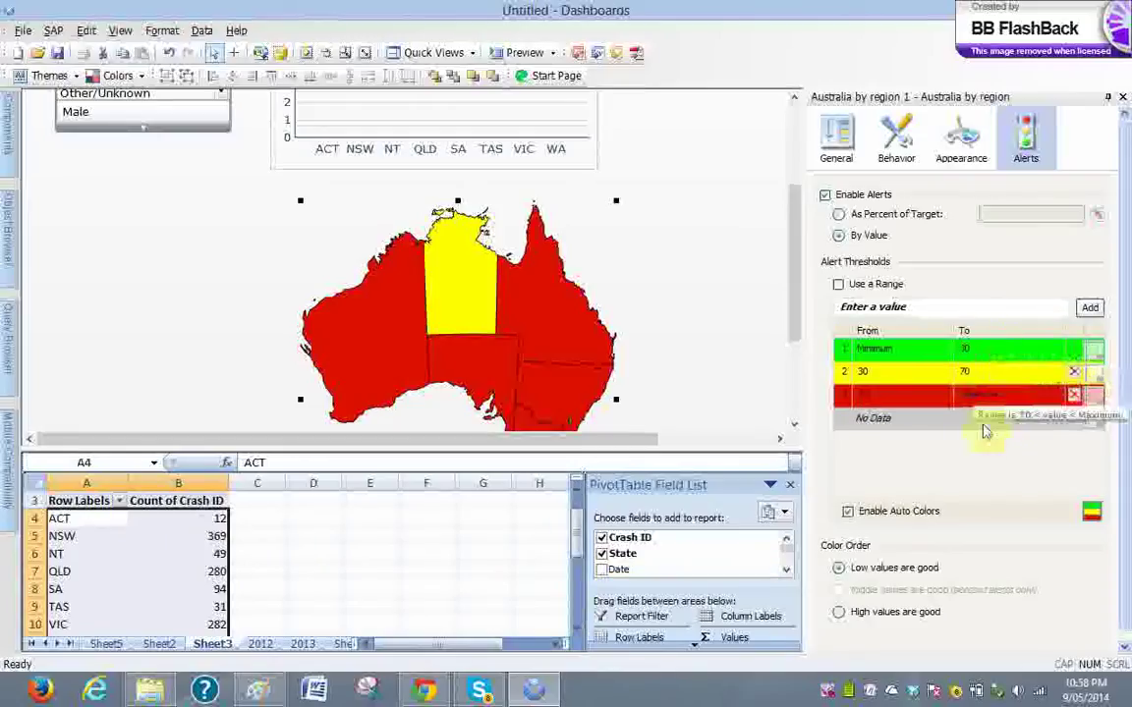
pyautogui.click(985, 348)
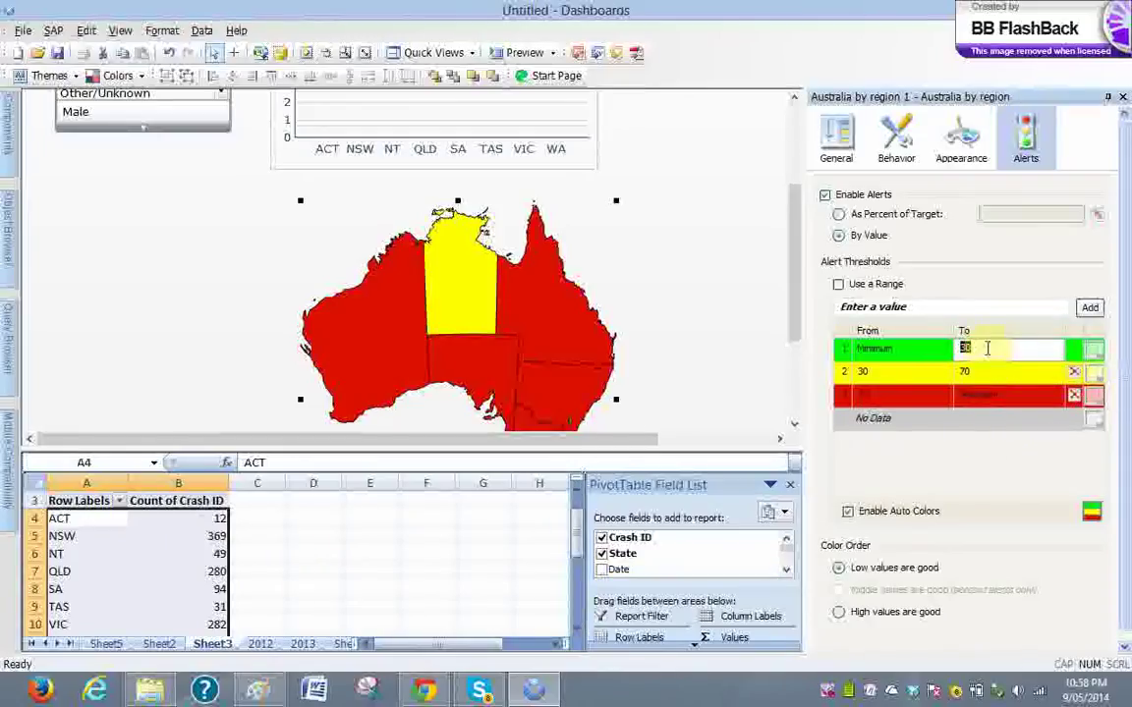
pyautogui.write('50')
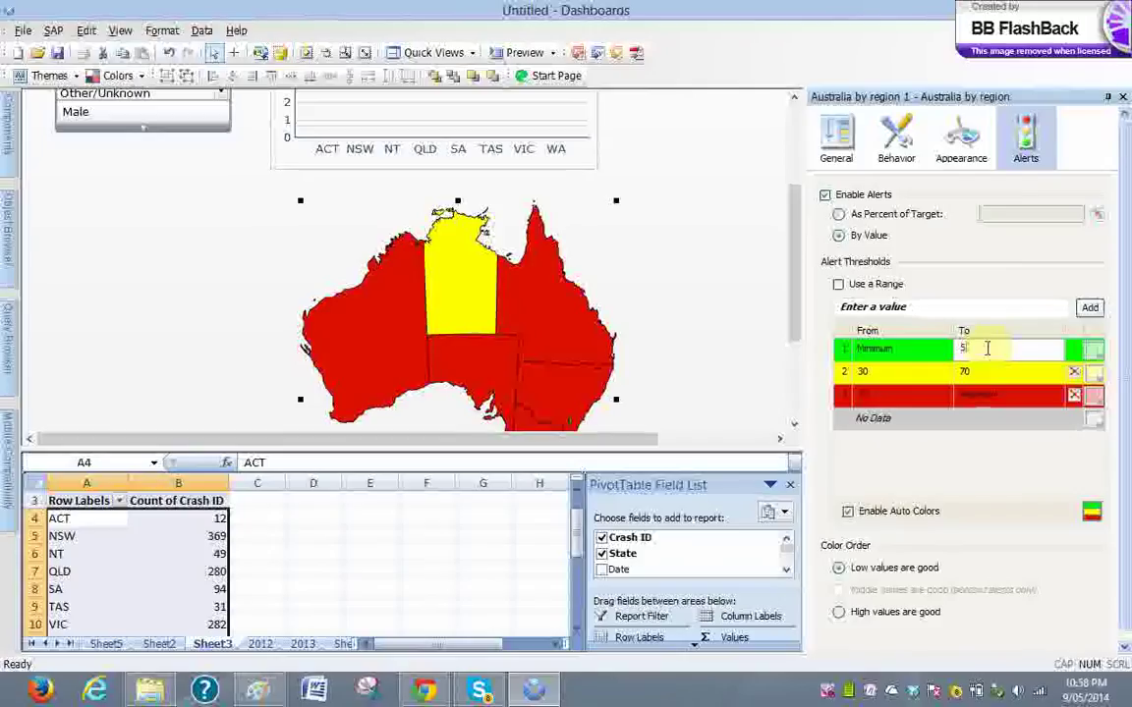
pyautogui.press('Return')
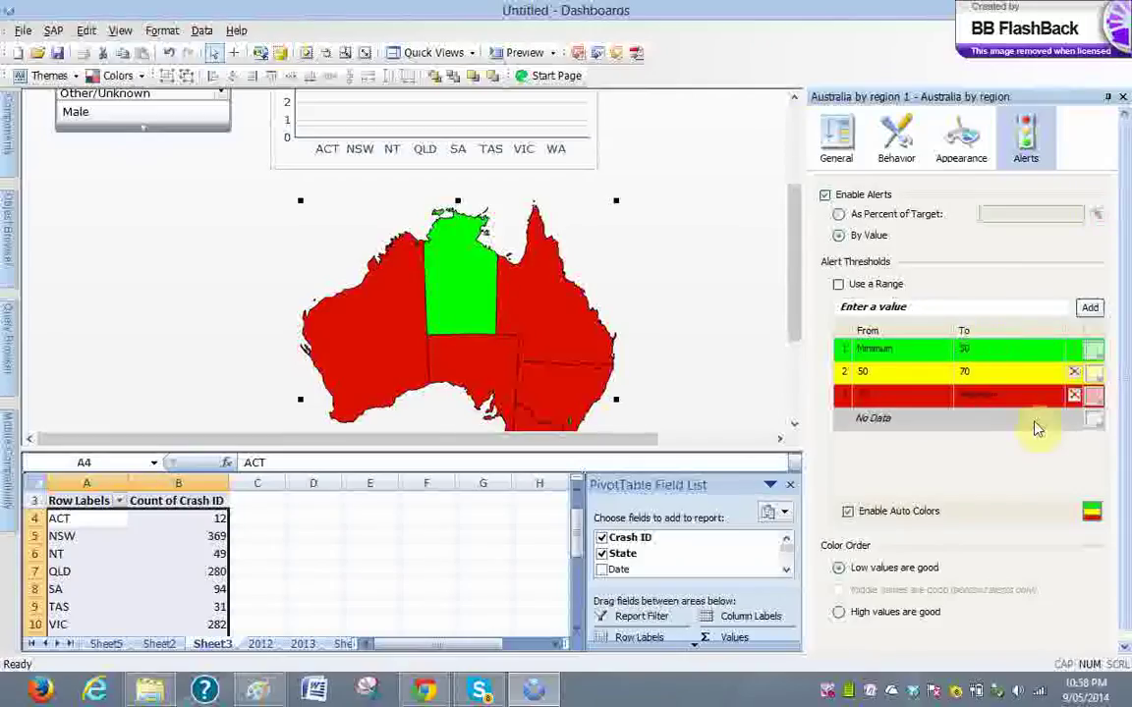
pyautogui.click(1010, 373)
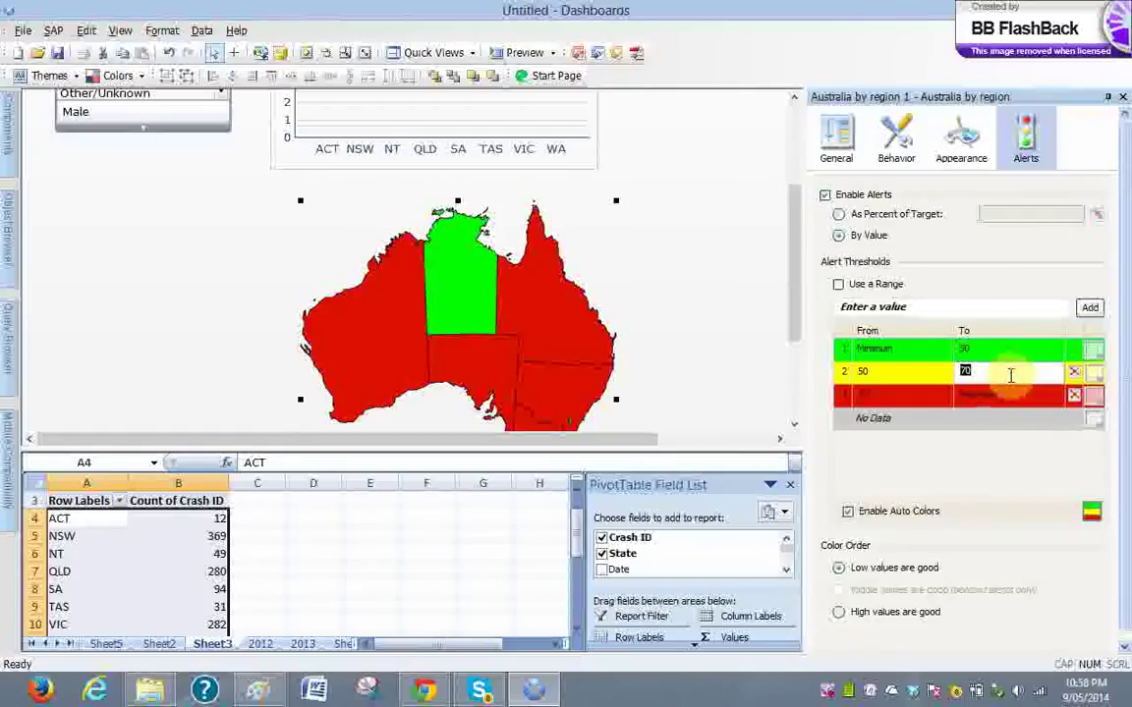
pyautogui.write('150')
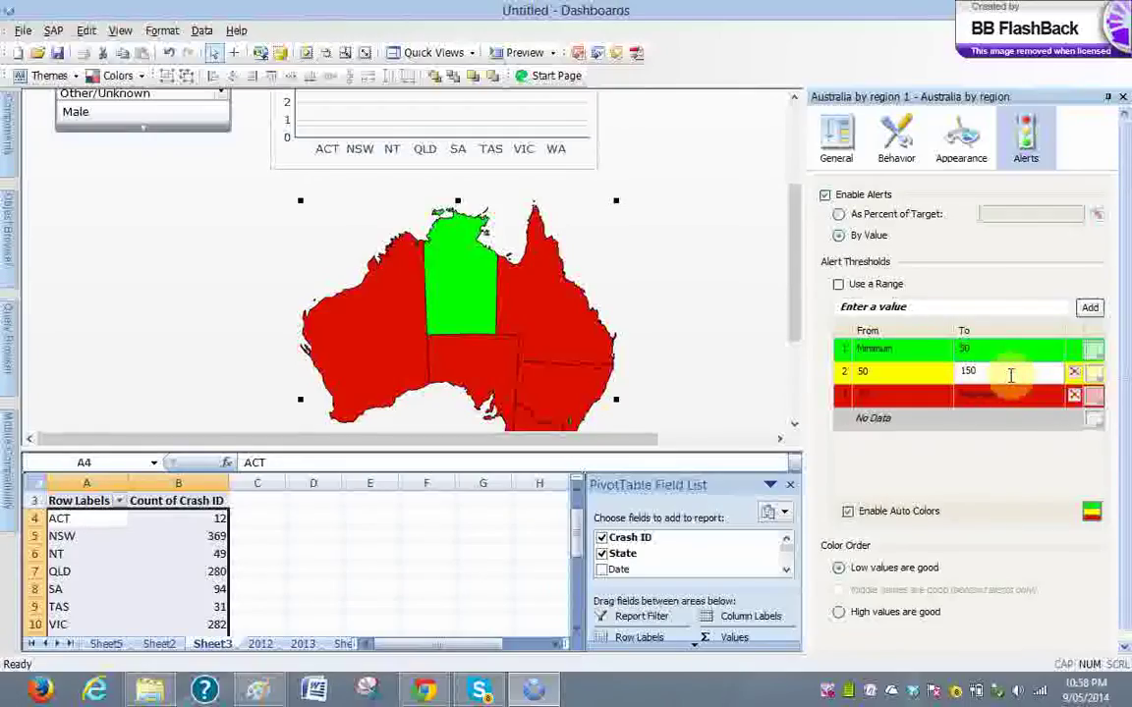
pyautogui.press('Return')
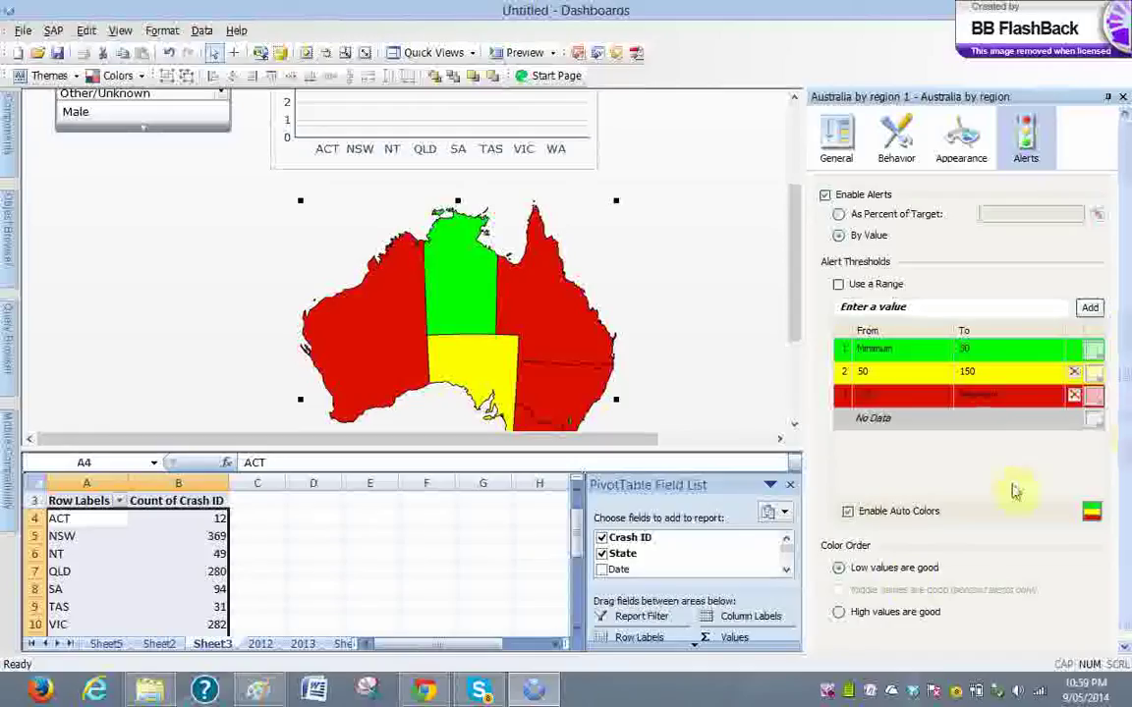
# Set the position of the Australia map's title text to Left
pyautogui.click(951, 162)
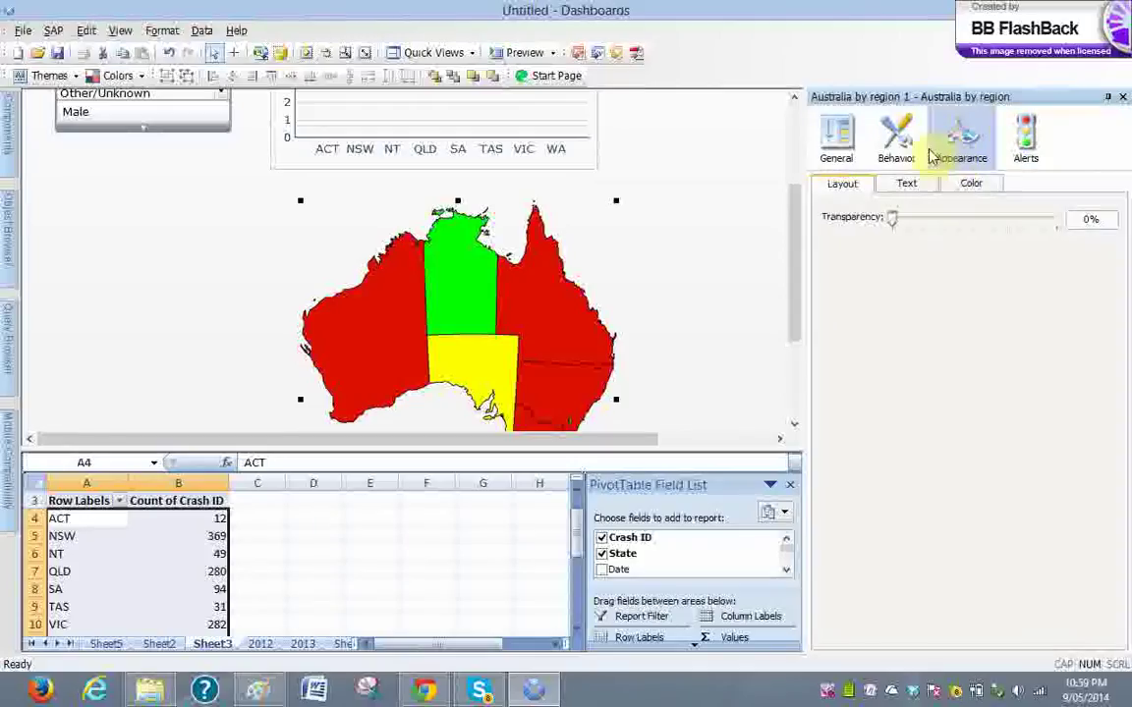
pyautogui.click(926, 185)
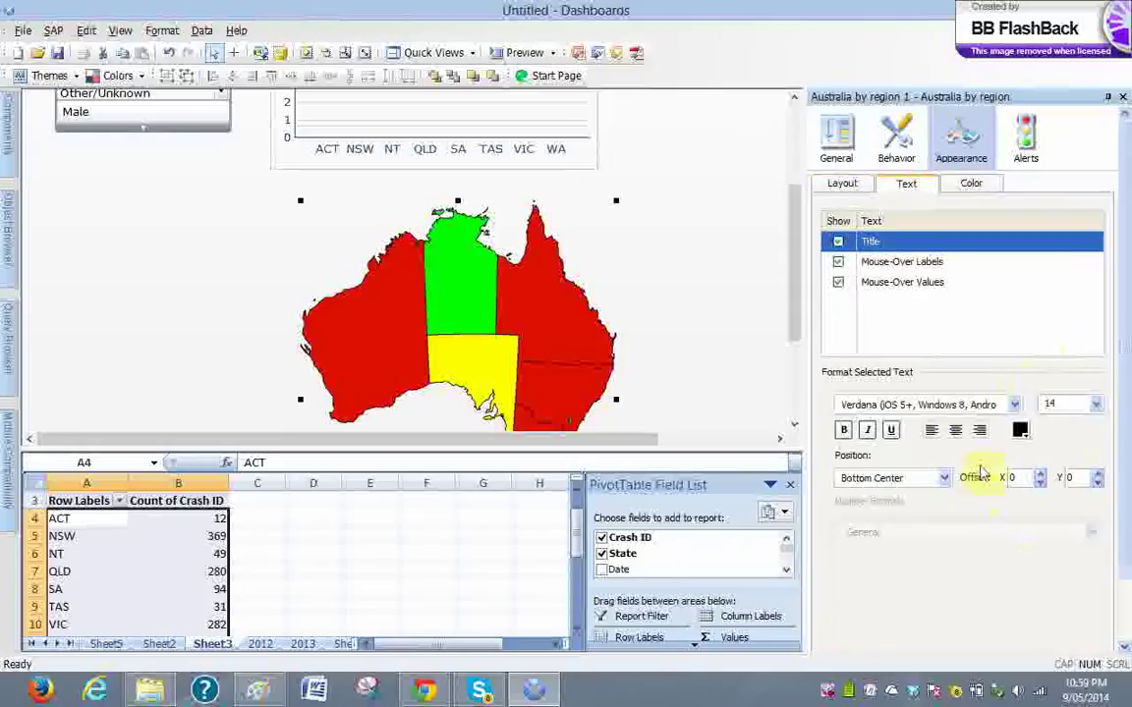
pyautogui.click(857, 184)
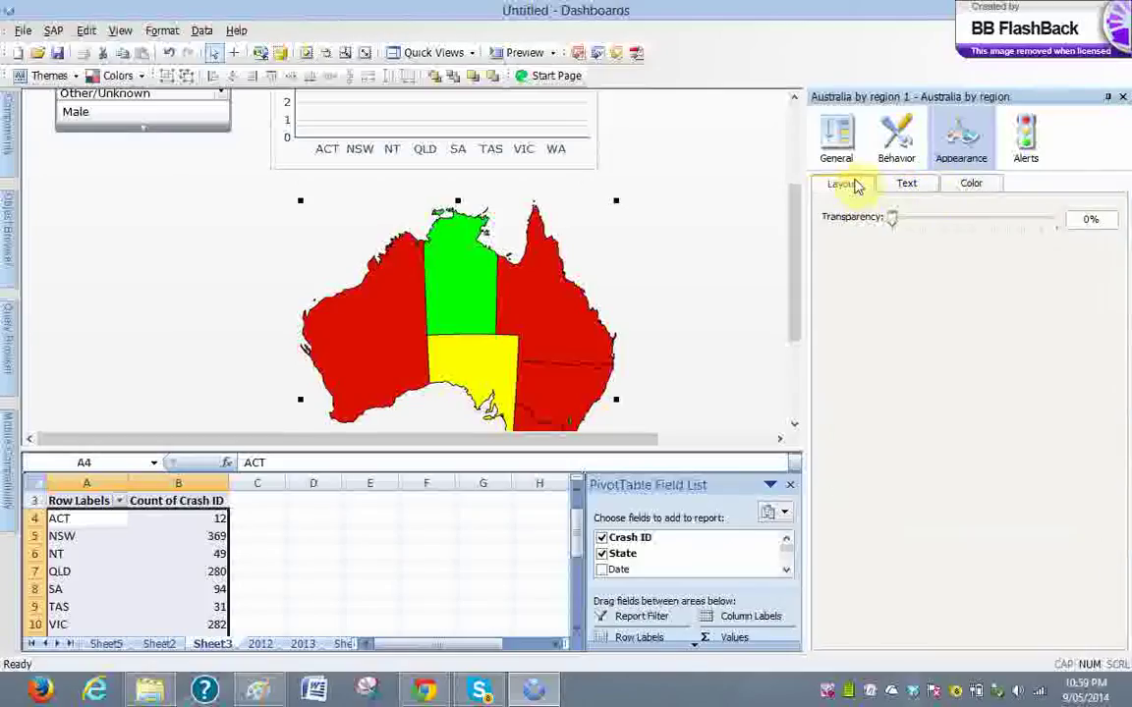
pyautogui.click(917, 188)
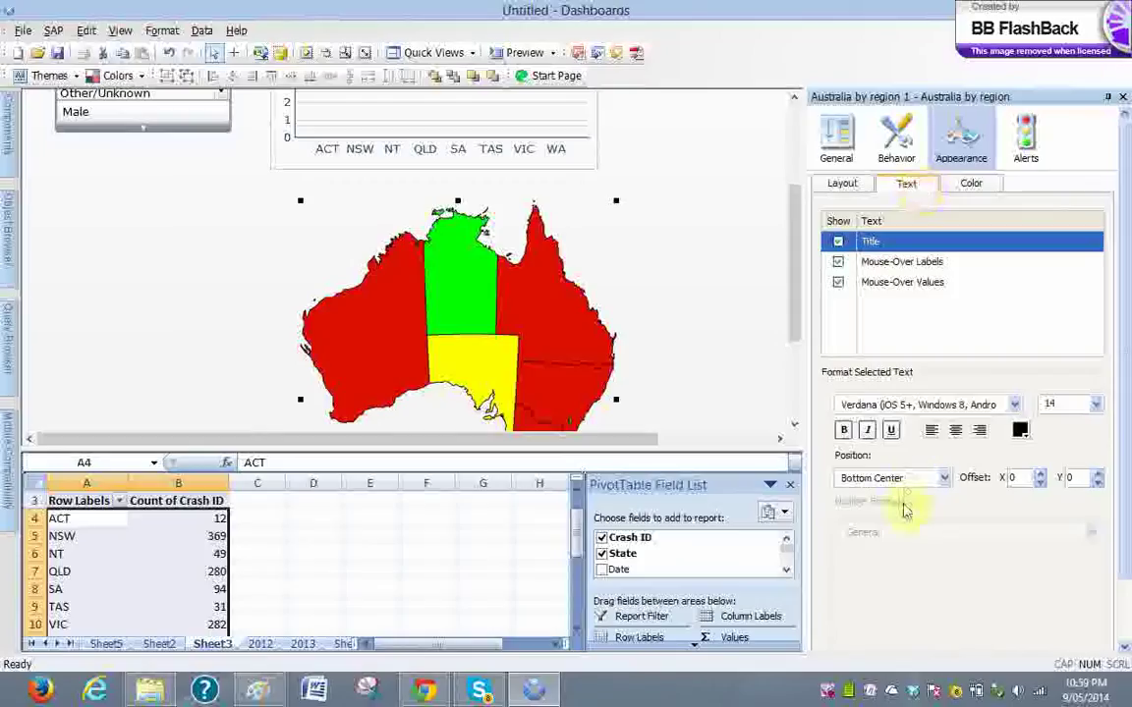
pyautogui.moveTo(797, 297)
pyautogui.mouseDown()
pyautogui.moveTo(810, 379)
pyautogui.moveTo(798, 392)
pyautogui.moveTo(805, 278)
pyautogui.moveTo(814, 296)
pyautogui.mouseUp()
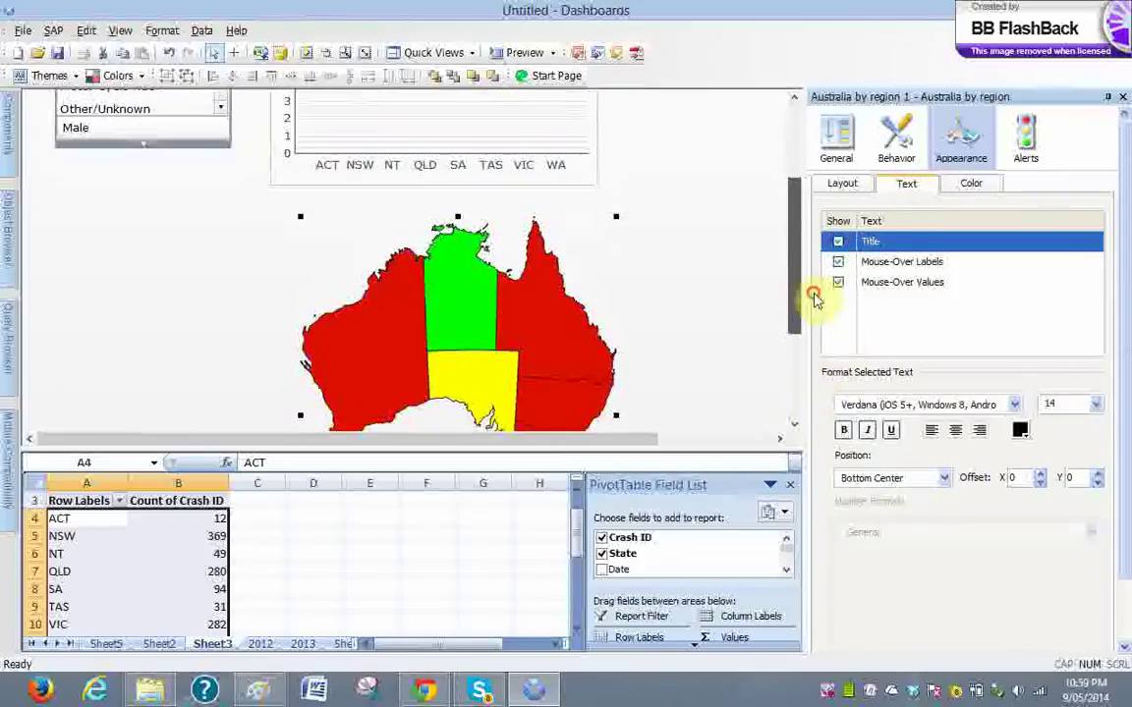
pyautogui.click(941, 478)
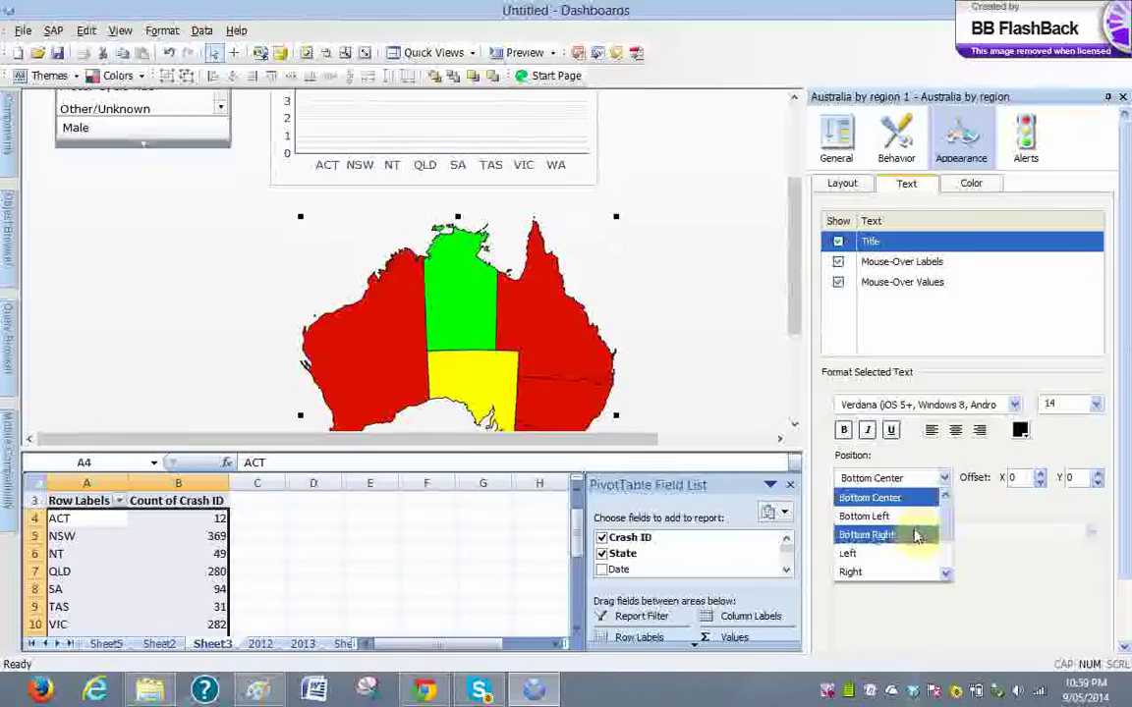
pyautogui.click(927, 552)
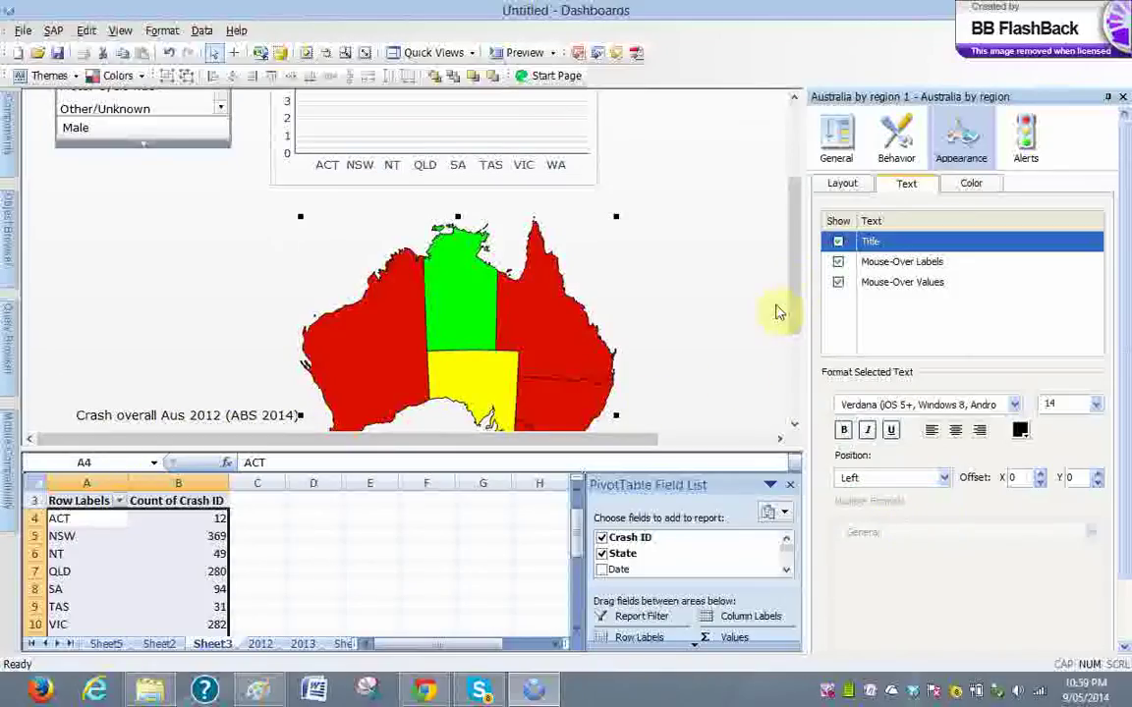
# Try the map title at Bottom Right, Right and Top Left, and return its position to Left
pyautogui.moveTo(797, 283); pyautogui.dragTo(825, 423)
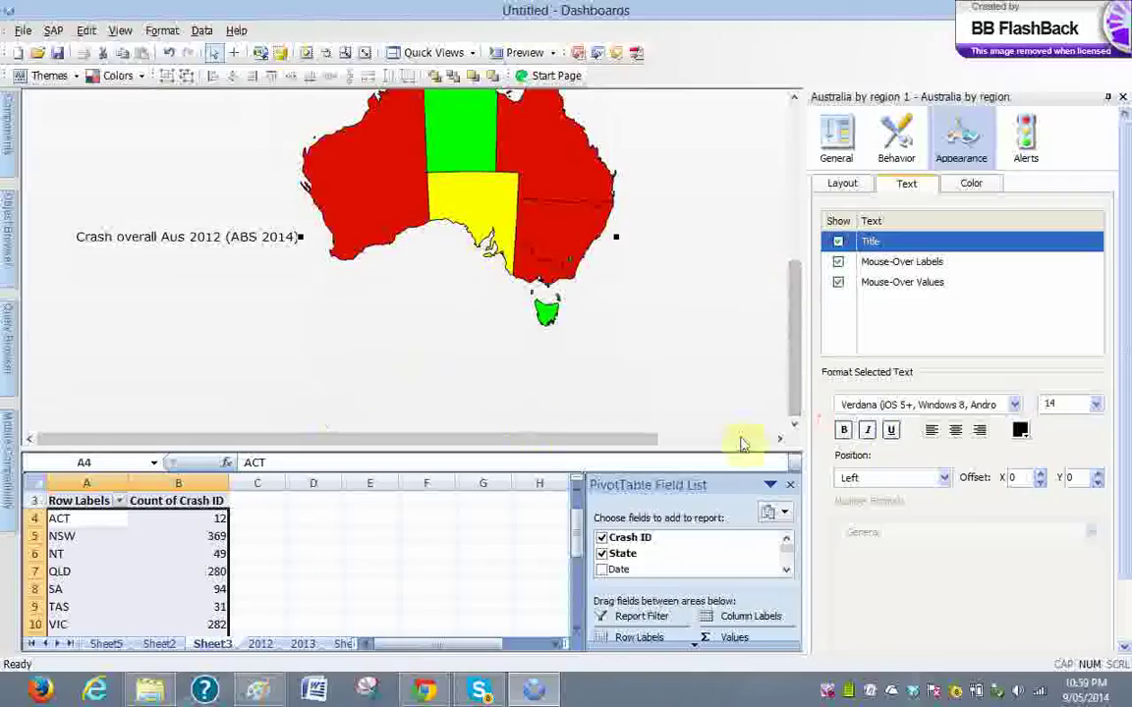
pyautogui.click(902, 479)
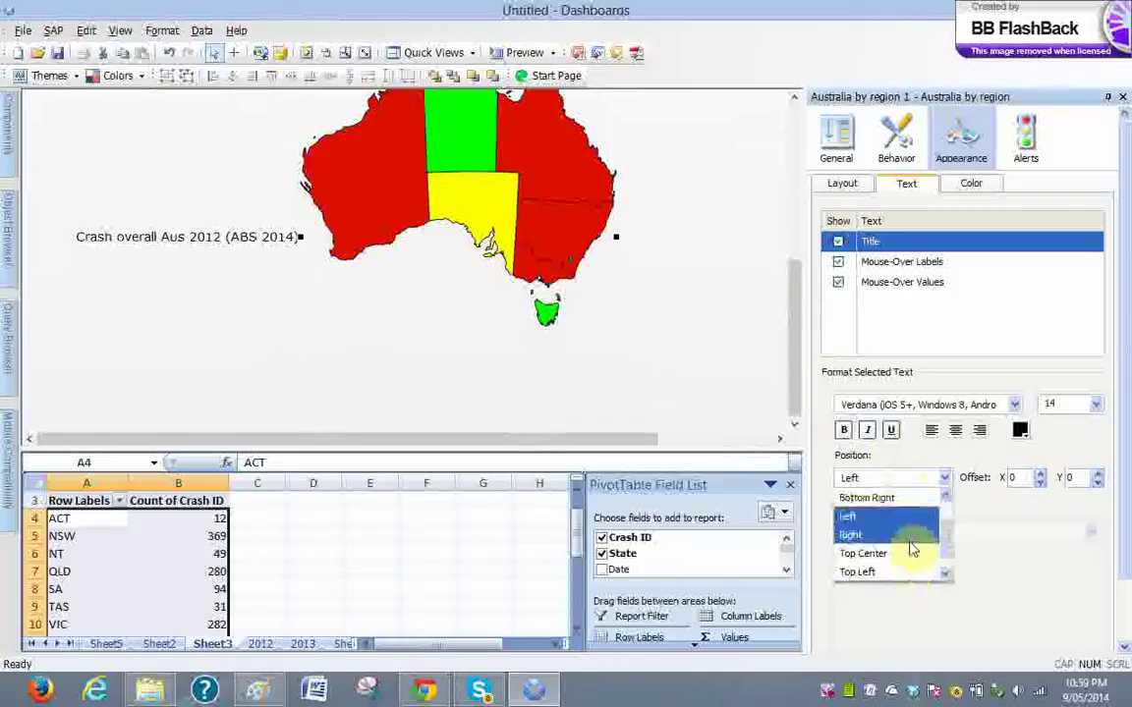
pyautogui.click(914, 499)
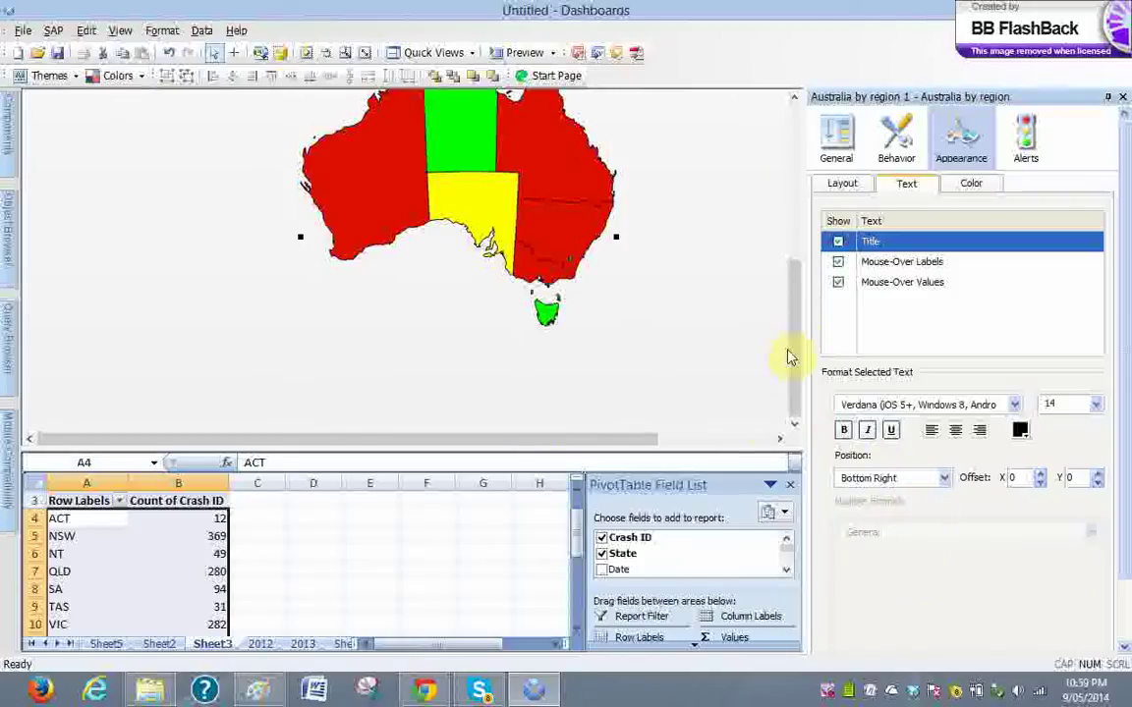
pyautogui.click(909, 484)
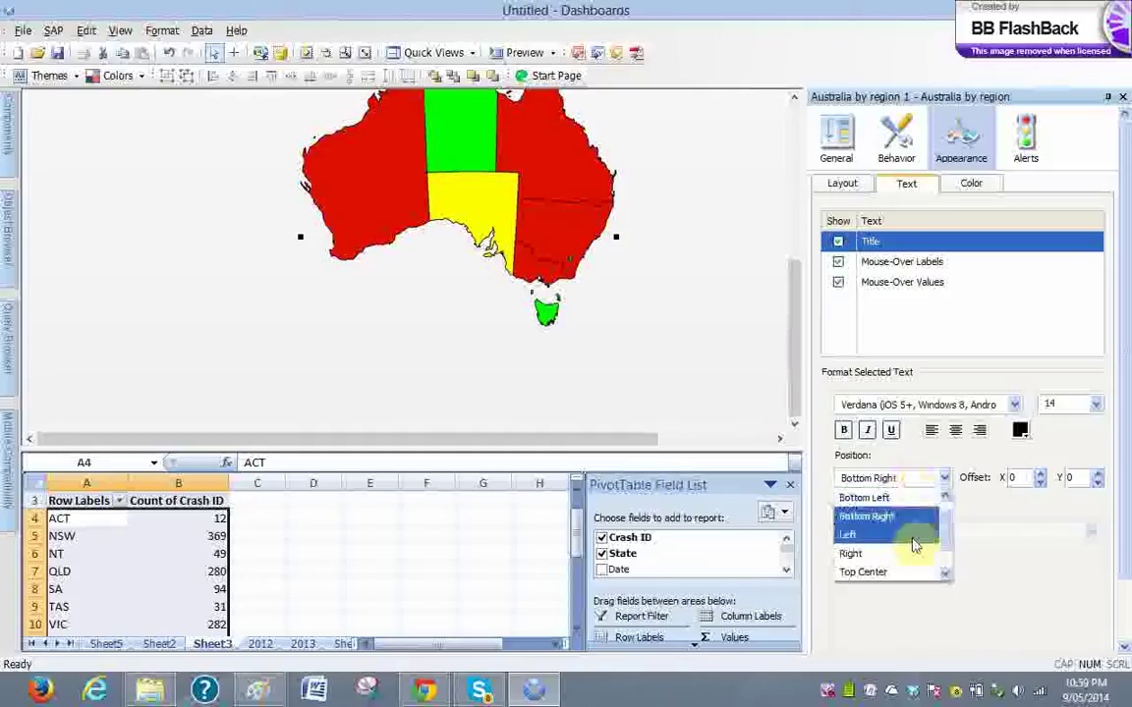
pyautogui.click(914, 531)
pyautogui.click(903, 481)
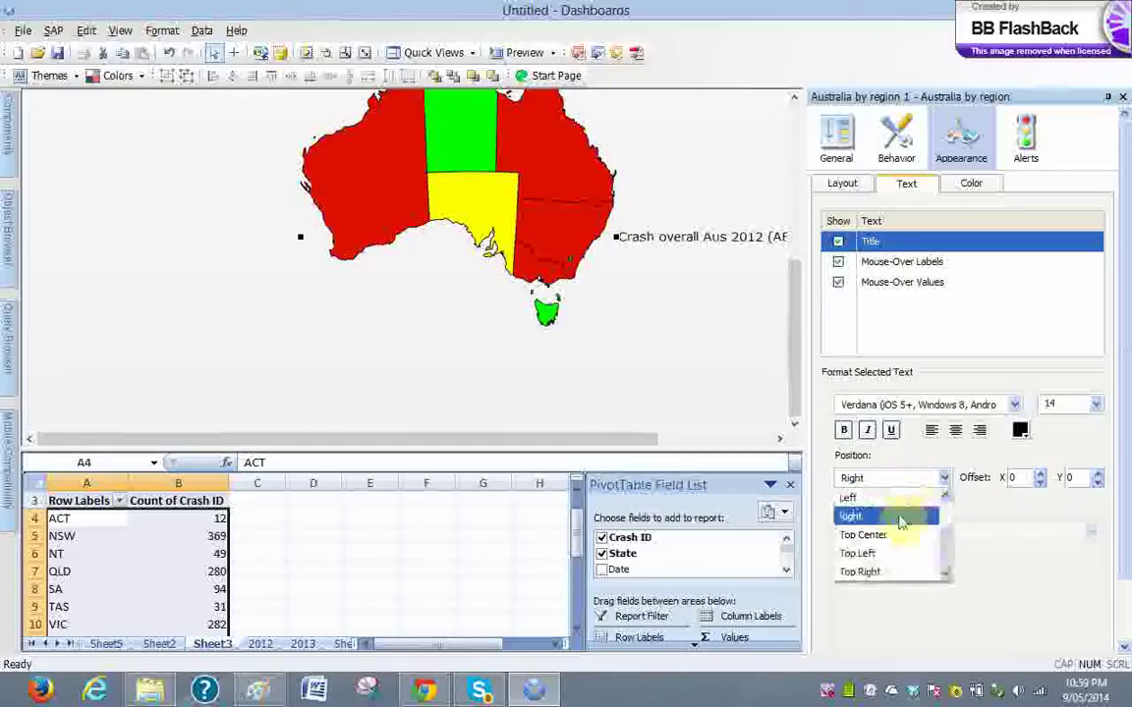
pyautogui.click(899, 553)
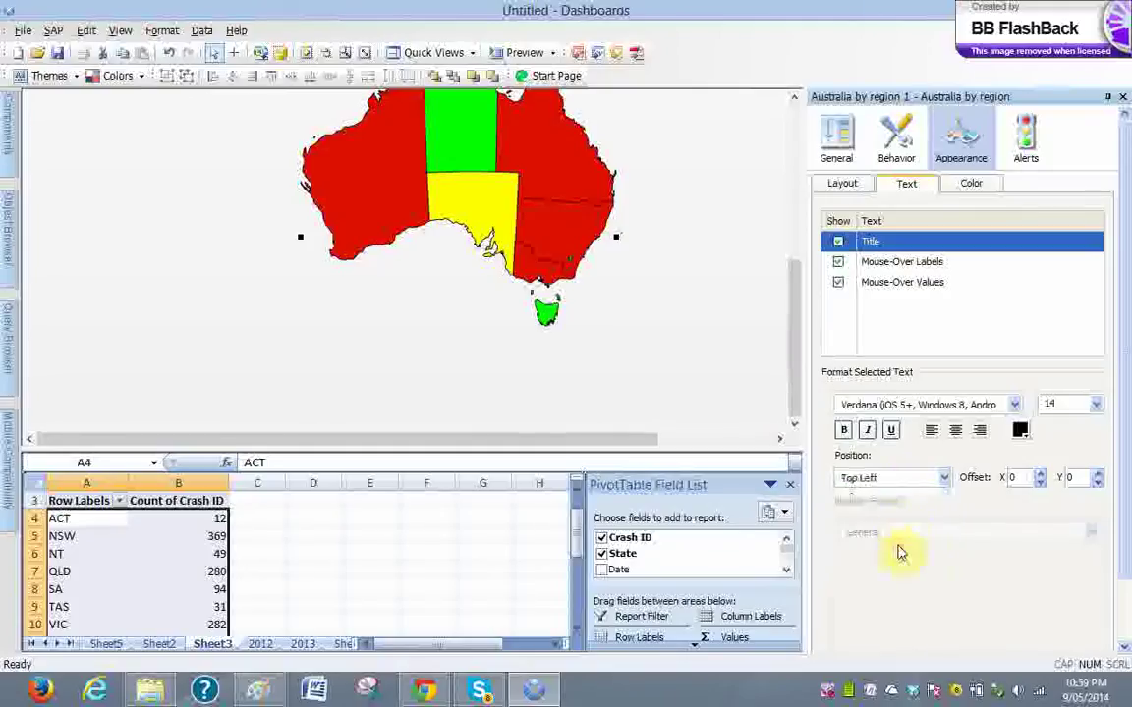
pyautogui.click(914, 481)
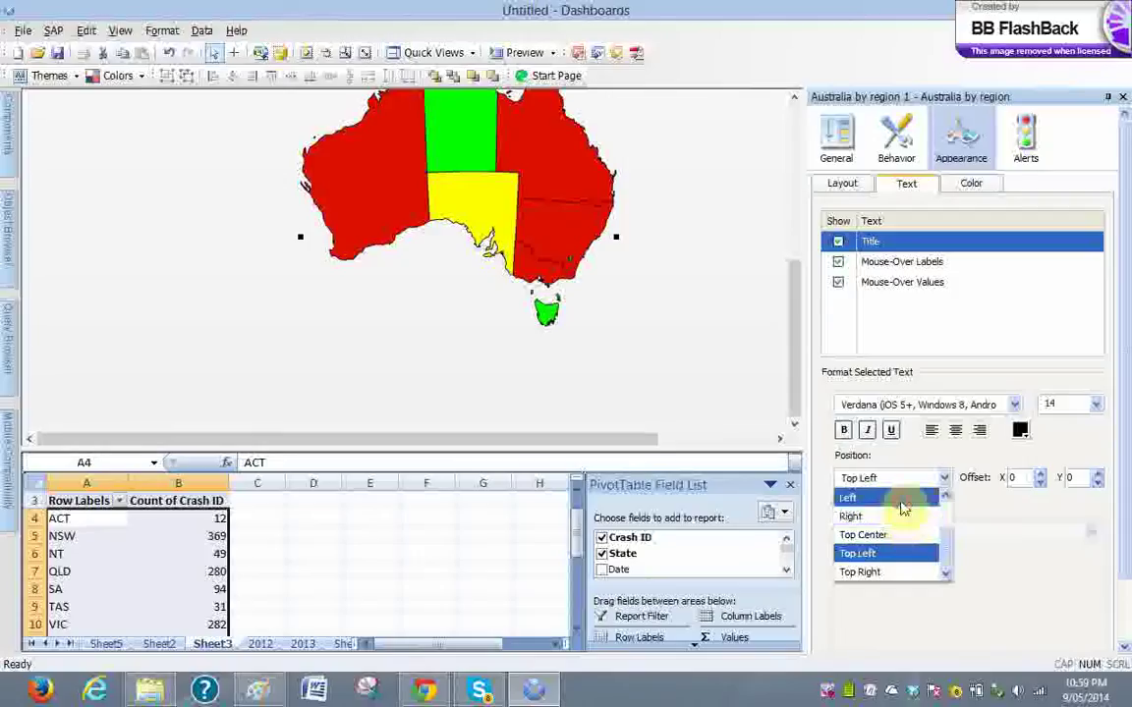
pyautogui.click(884, 497)
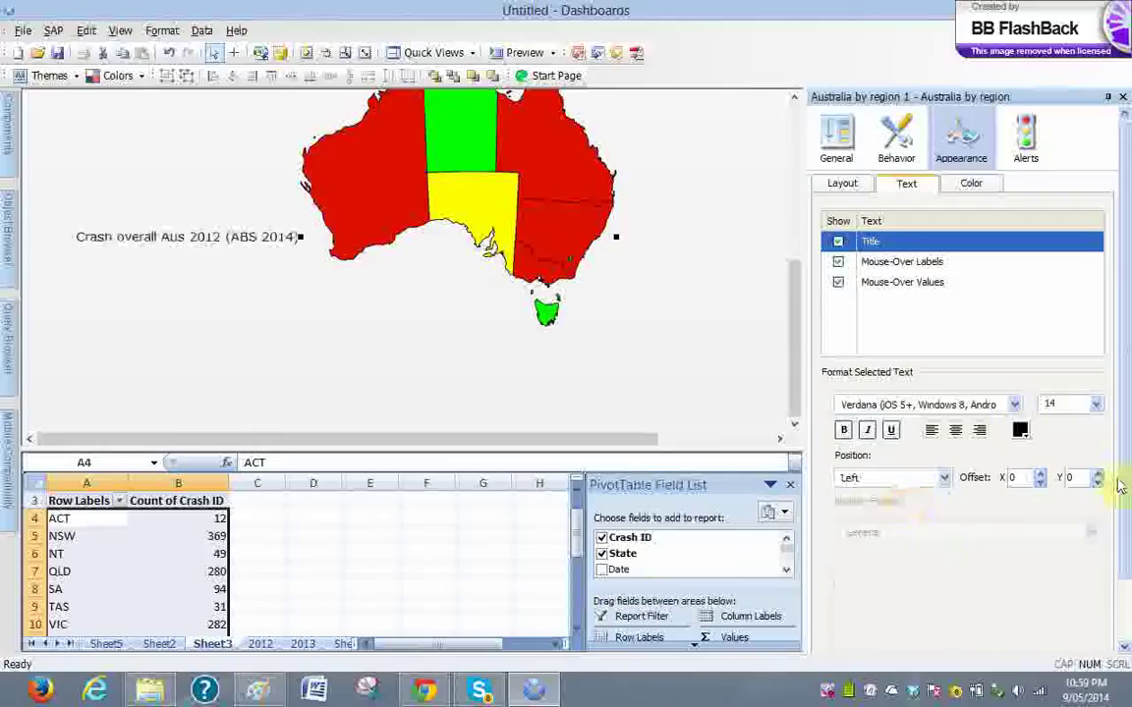
# Try the map title at font size 20 and set it back to 14
pyautogui.click(1096, 404)
pyautogui.click(1074, 497)
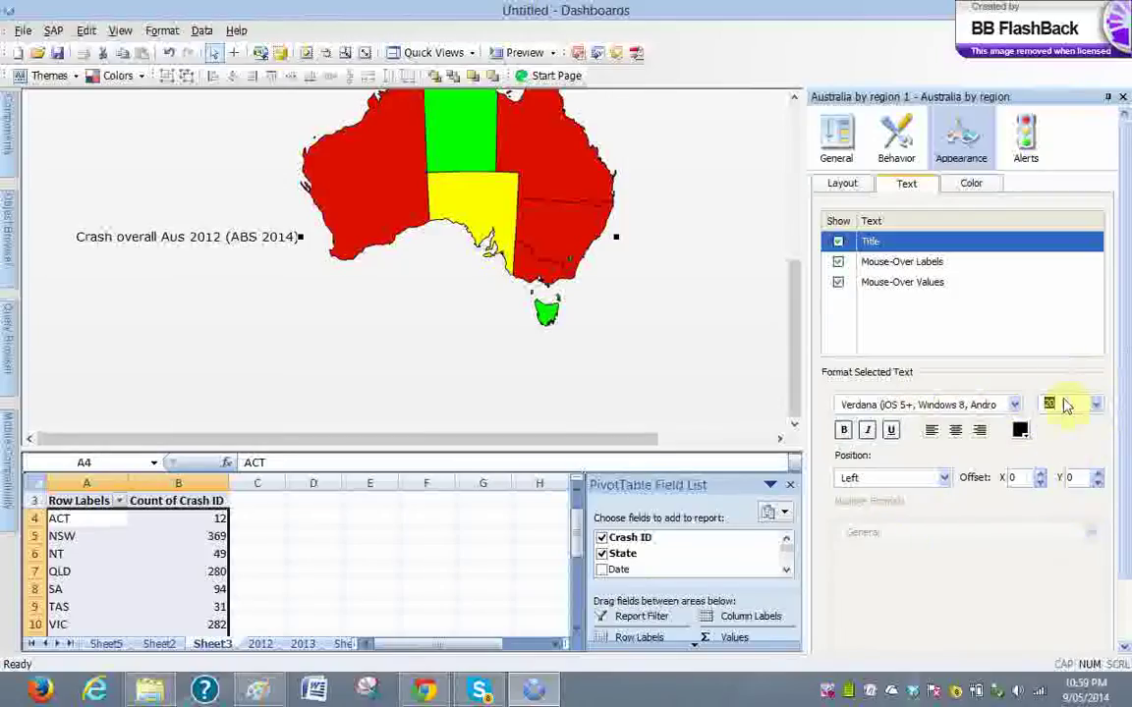
pyautogui.click(1096, 404)
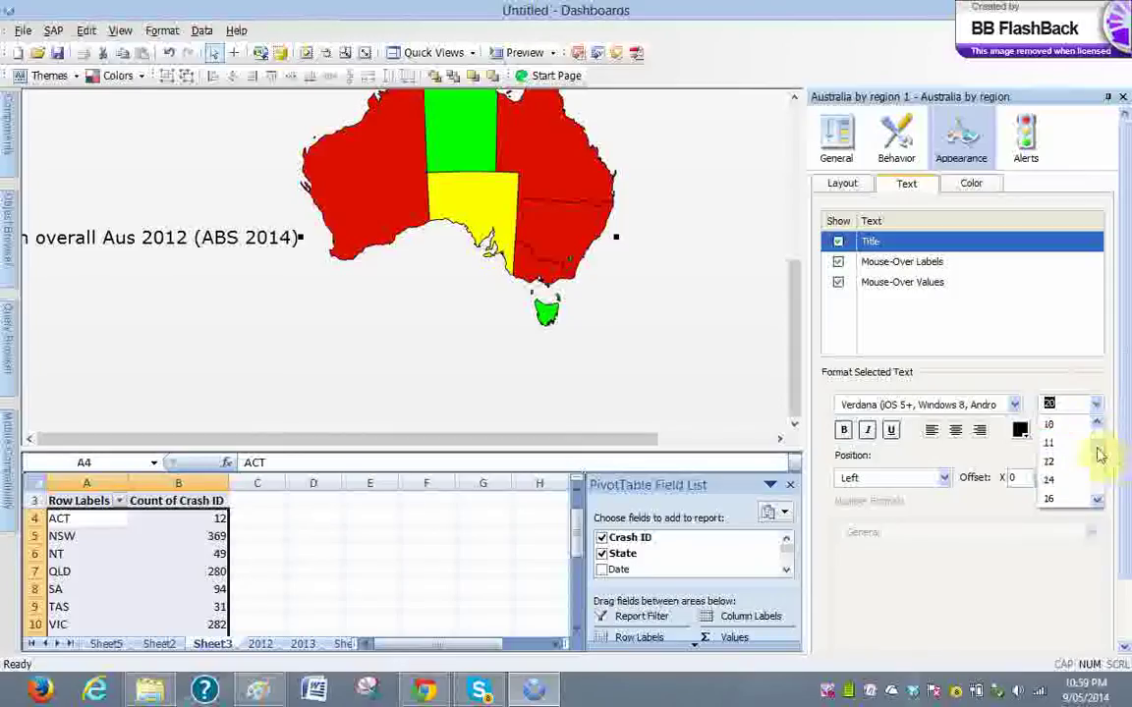
pyautogui.click(1071, 478)
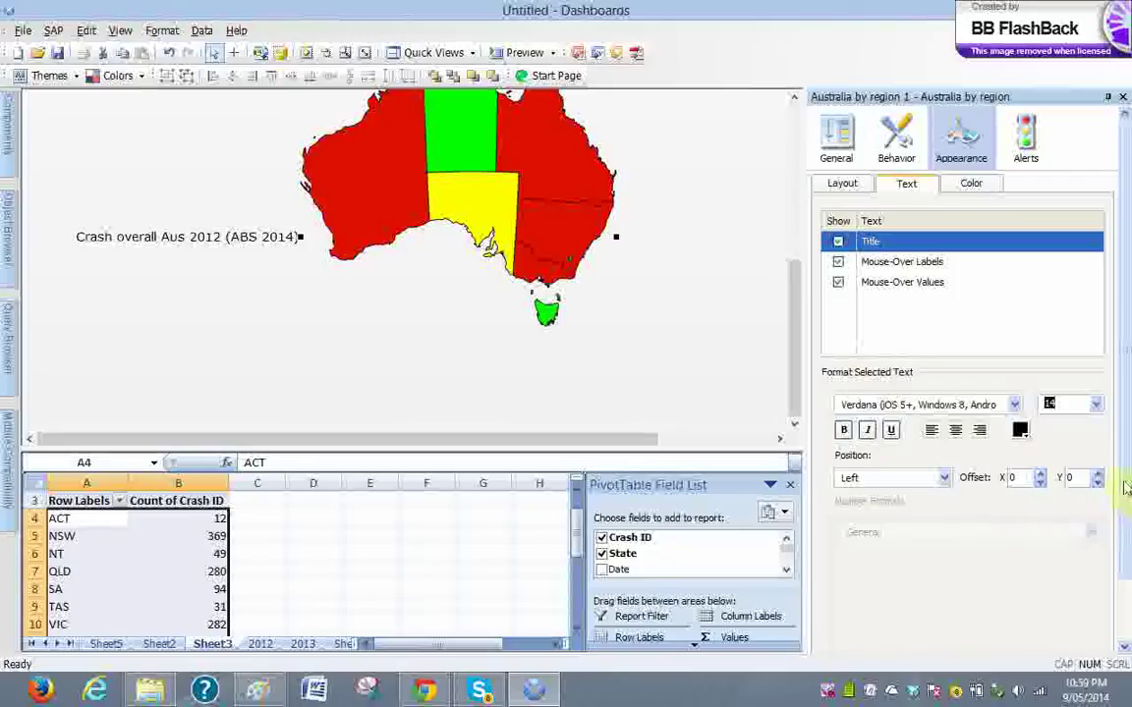
# Set the map's data insertion interaction to Mouse Over
pyautogui.click(882, 162)
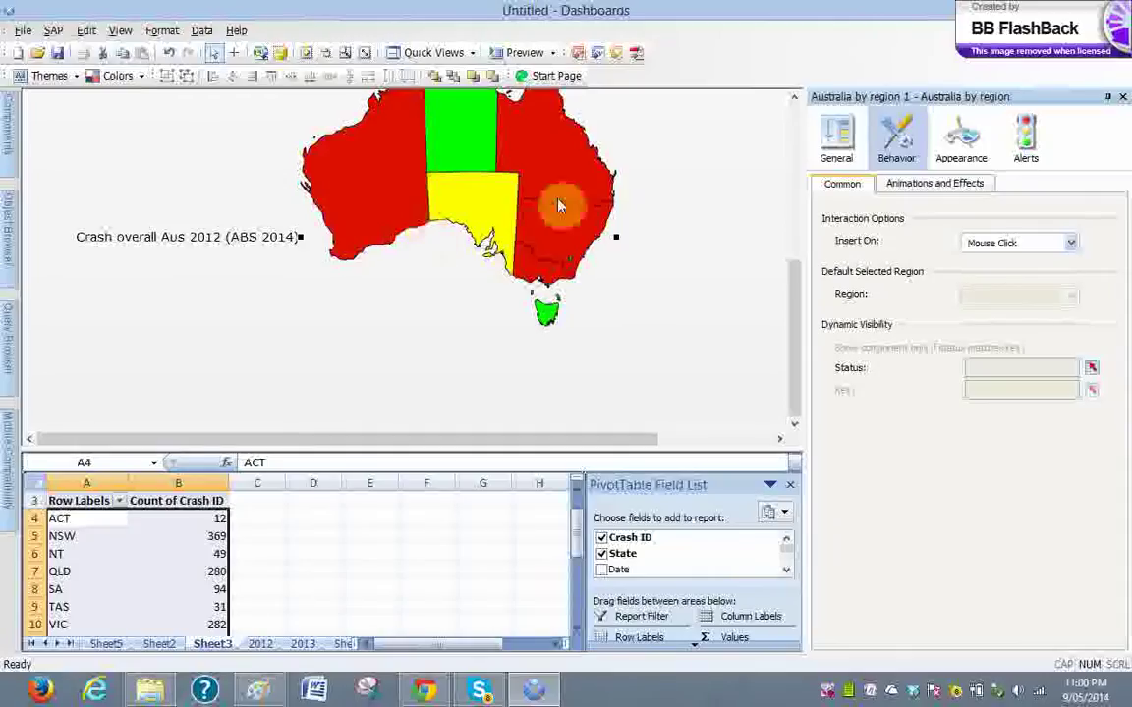
pyautogui.click(1005, 245)
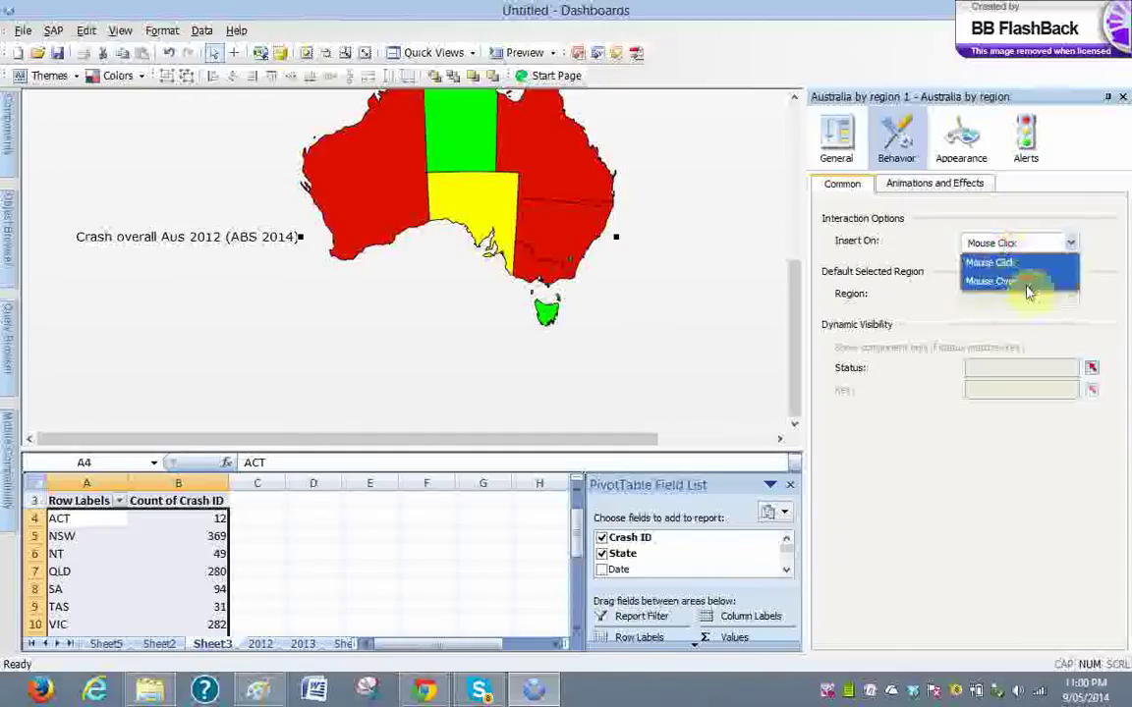
pyautogui.click(1027, 280)
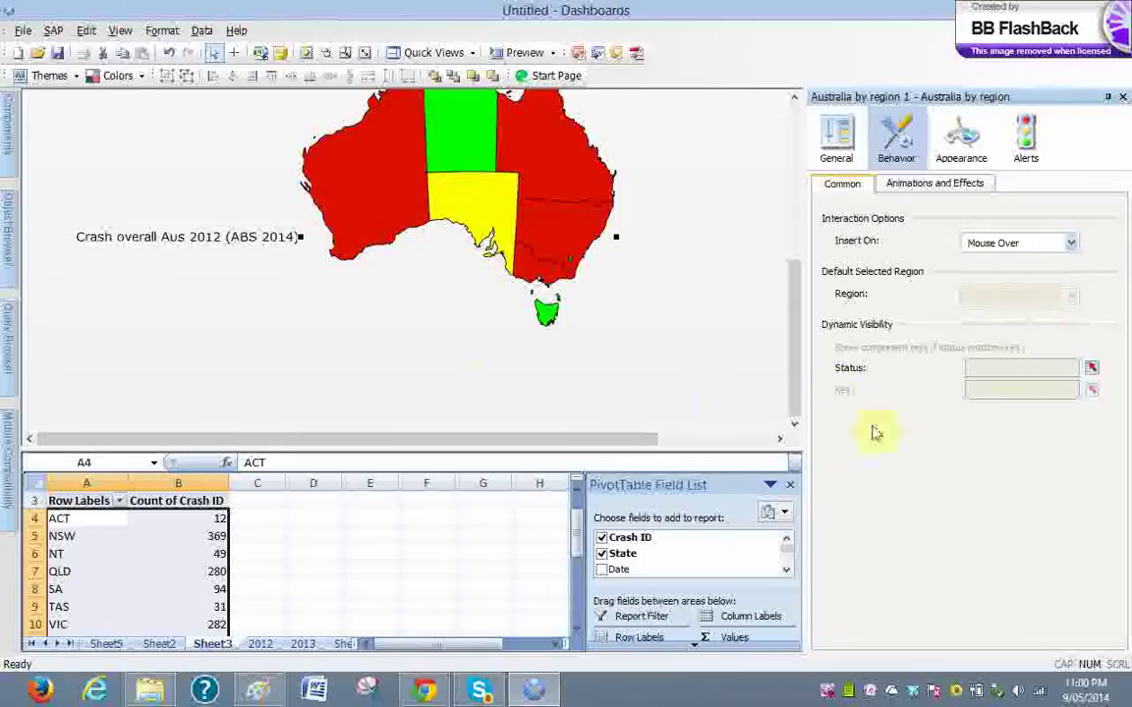
# Save the dashboard in the erp app folder under the file name Test
pyautogui.moveTo(794, 369); pyautogui.dragTo(367, 181)
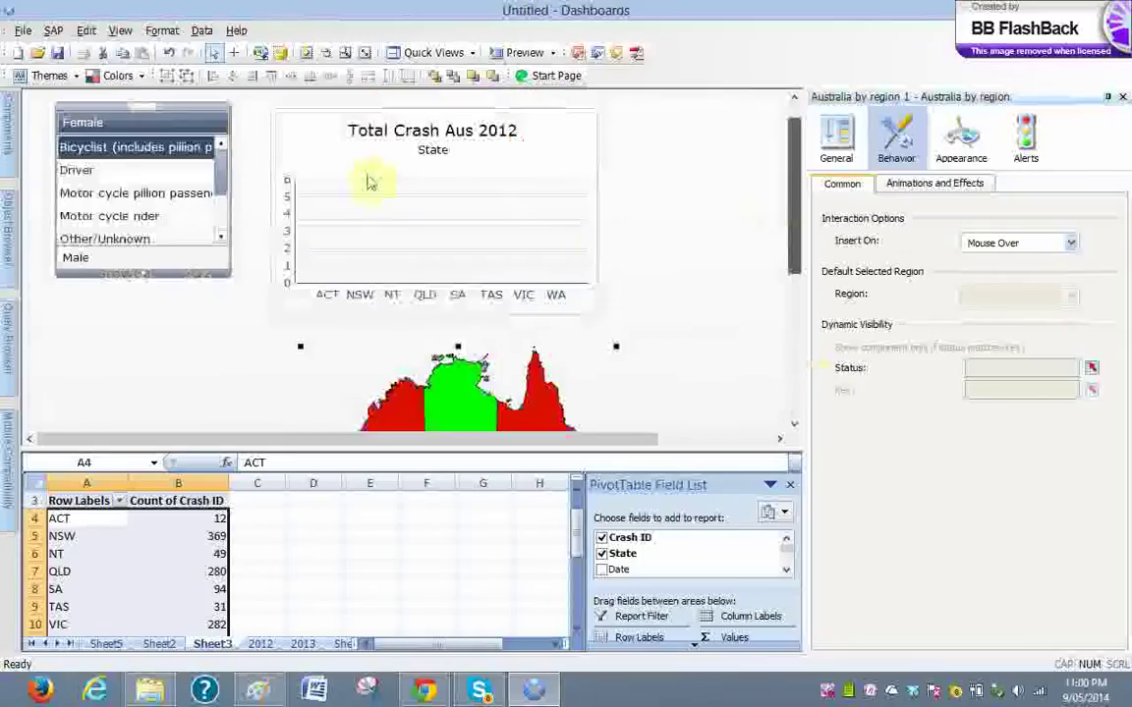
pyautogui.click(58, 55)
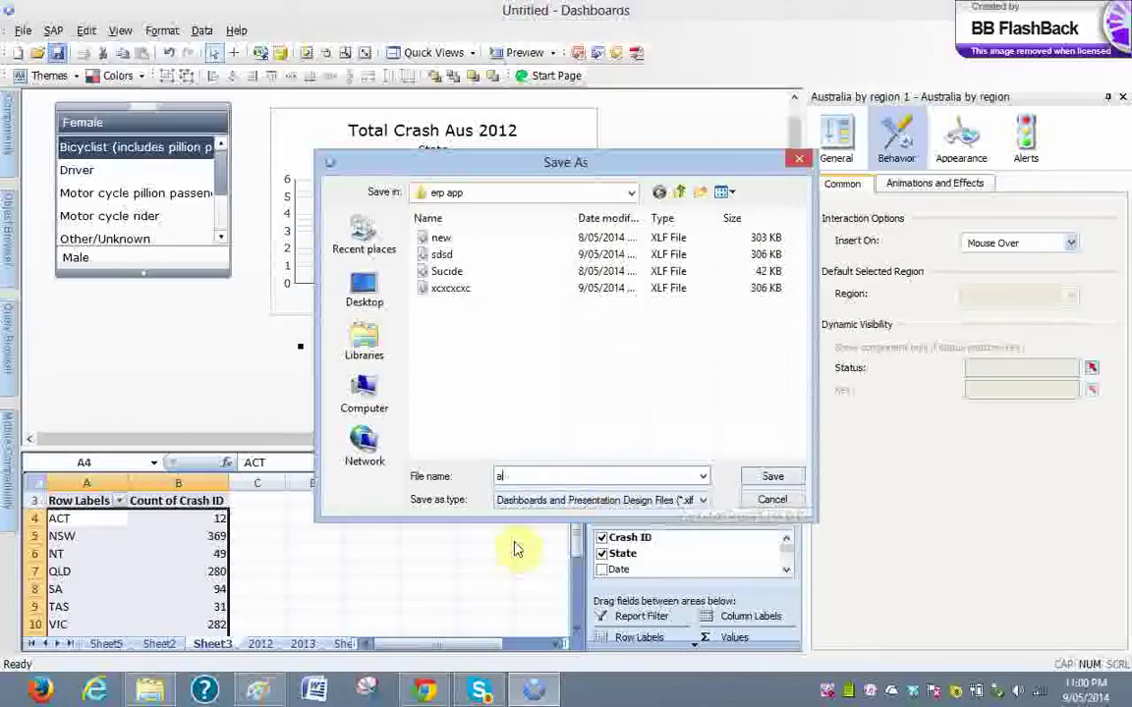
pyautogui.press('BackSpace')
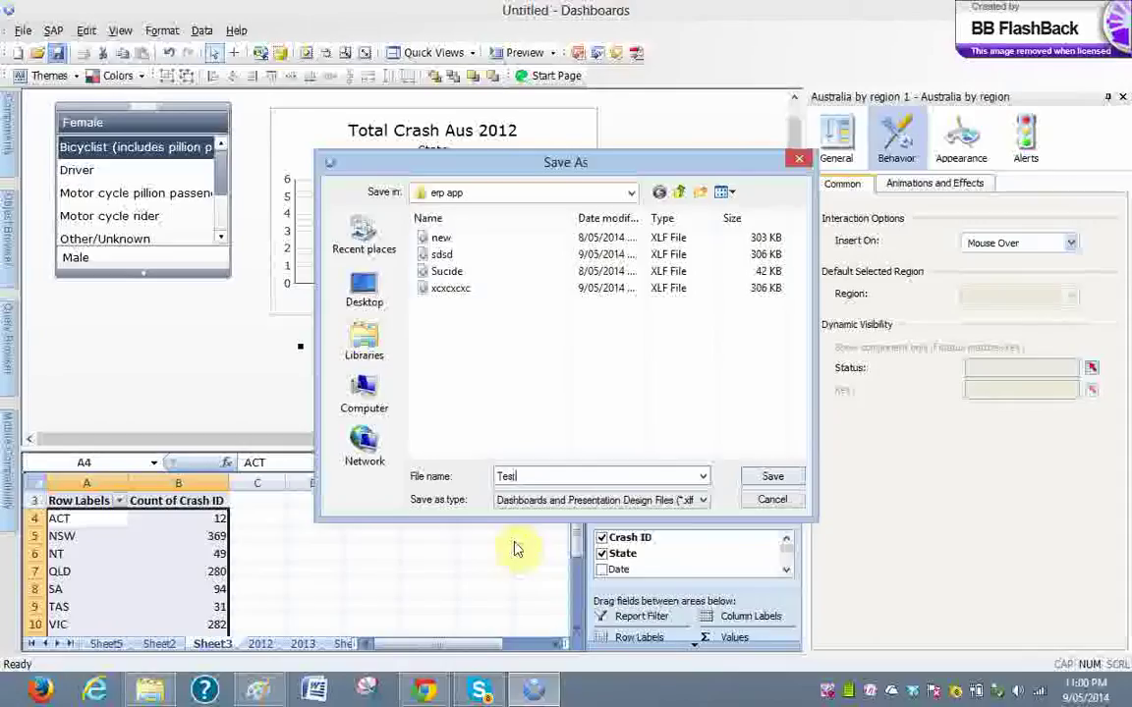
pyautogui.press('Return')
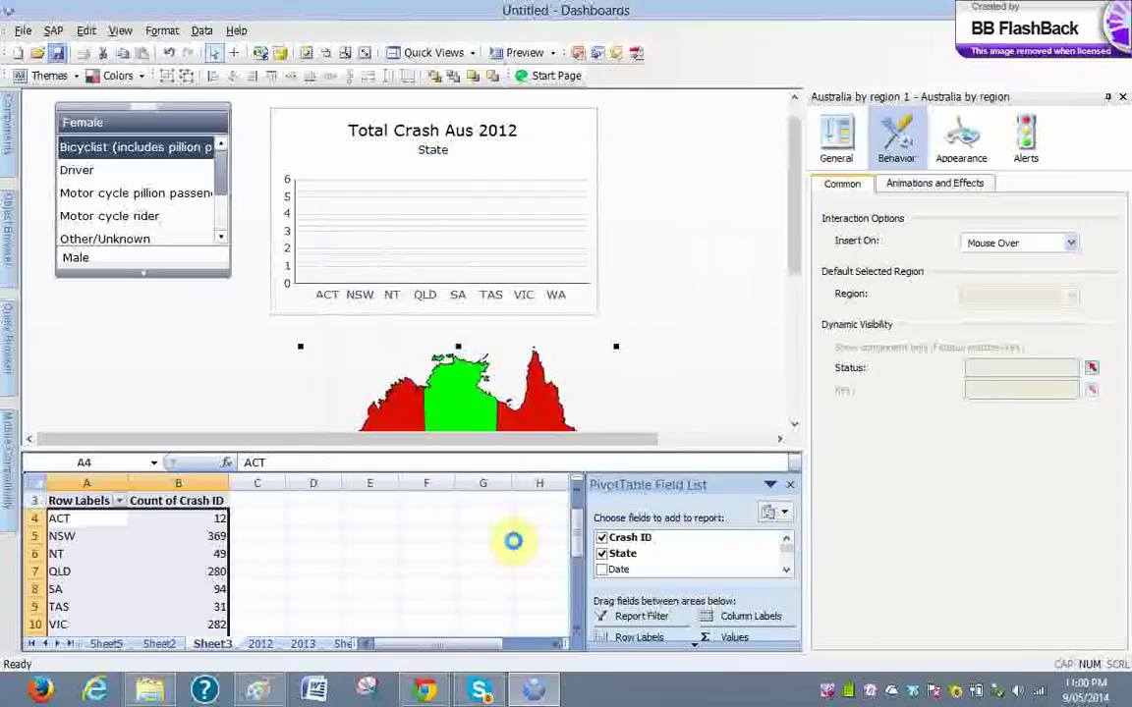
# Preview the dashboard and check the column chart for the Female categories from Driver through Motor cycle rider, Other/Unknown and Passenger to Pedestrian
pyautogui.click(528, 53)
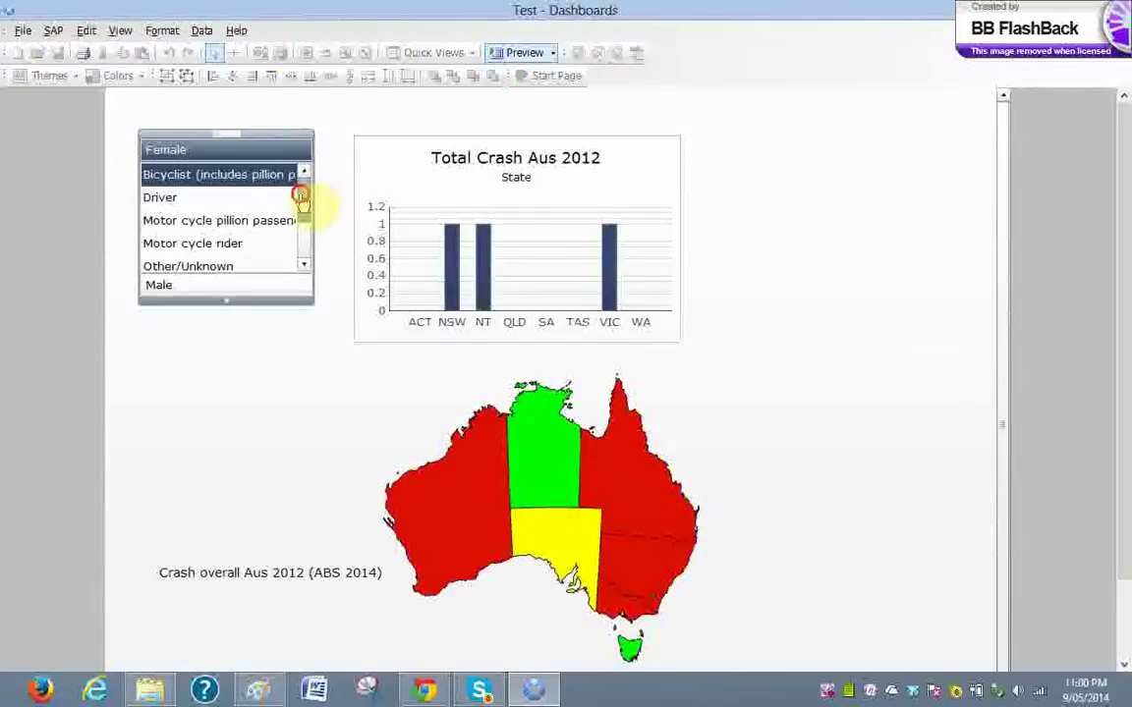
pyautogui.moveTo(303, 190)
pyautogui.mouseDown()
pyautogui.moveTo(299, 270)
pyautogui.moveTo(303, 171)
pyautogui.mouseUp()
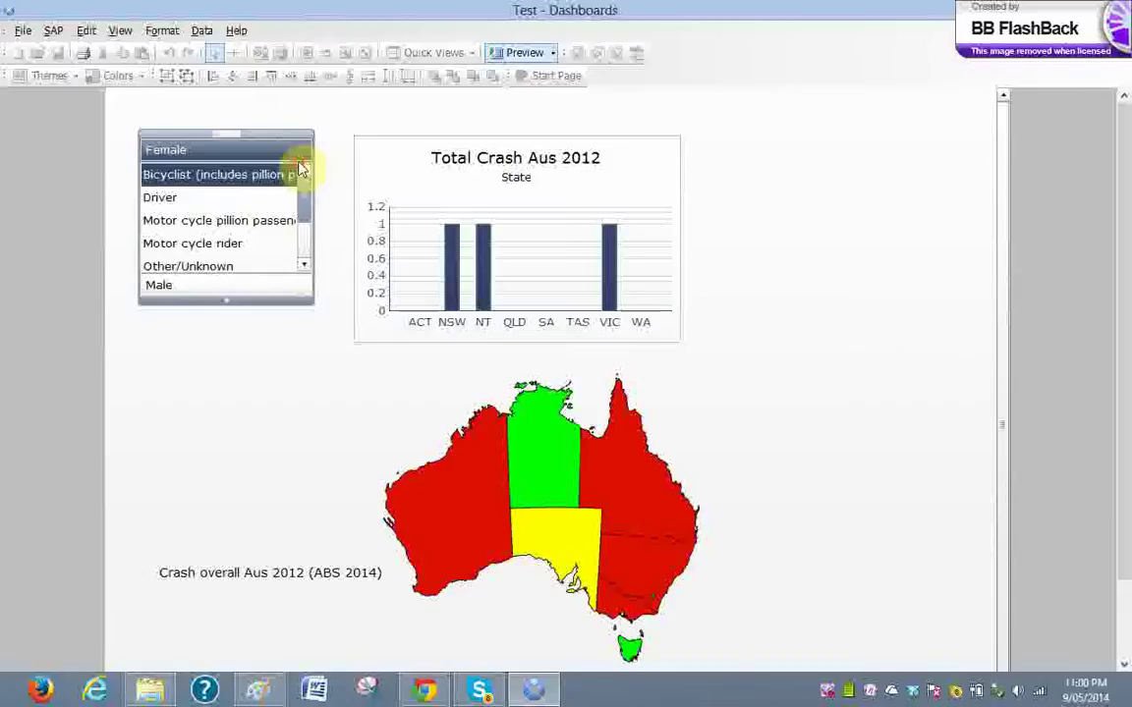
pyautogui.click(257, 206)
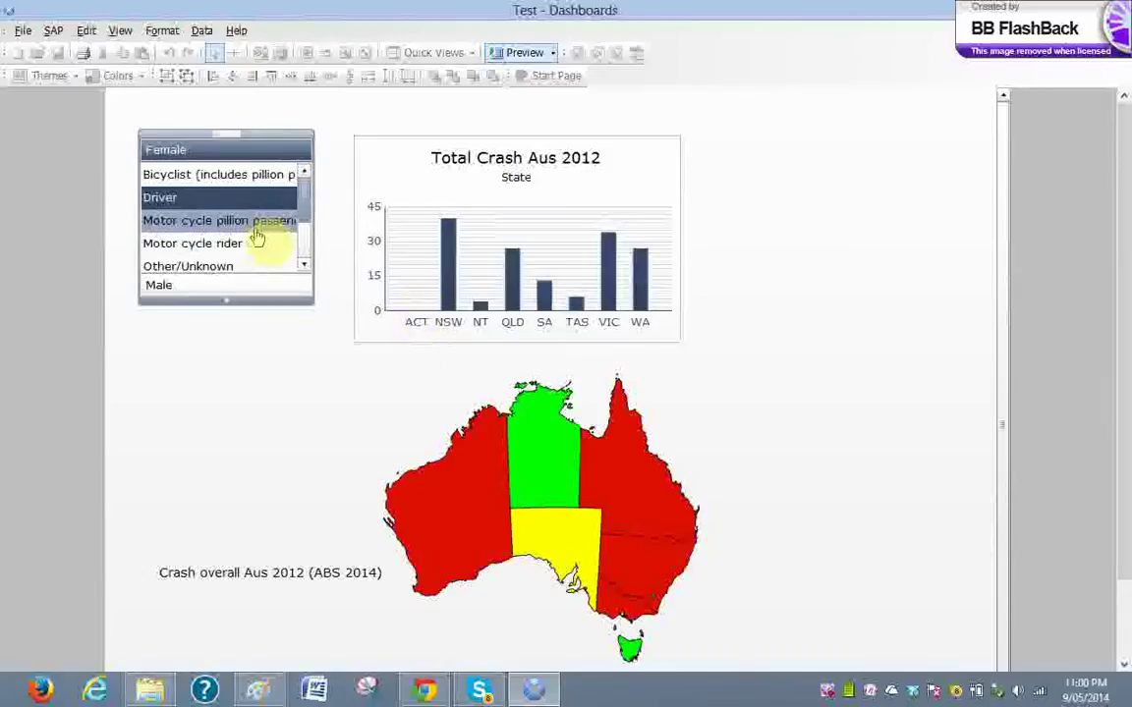
pyautogui.click(255, 226)
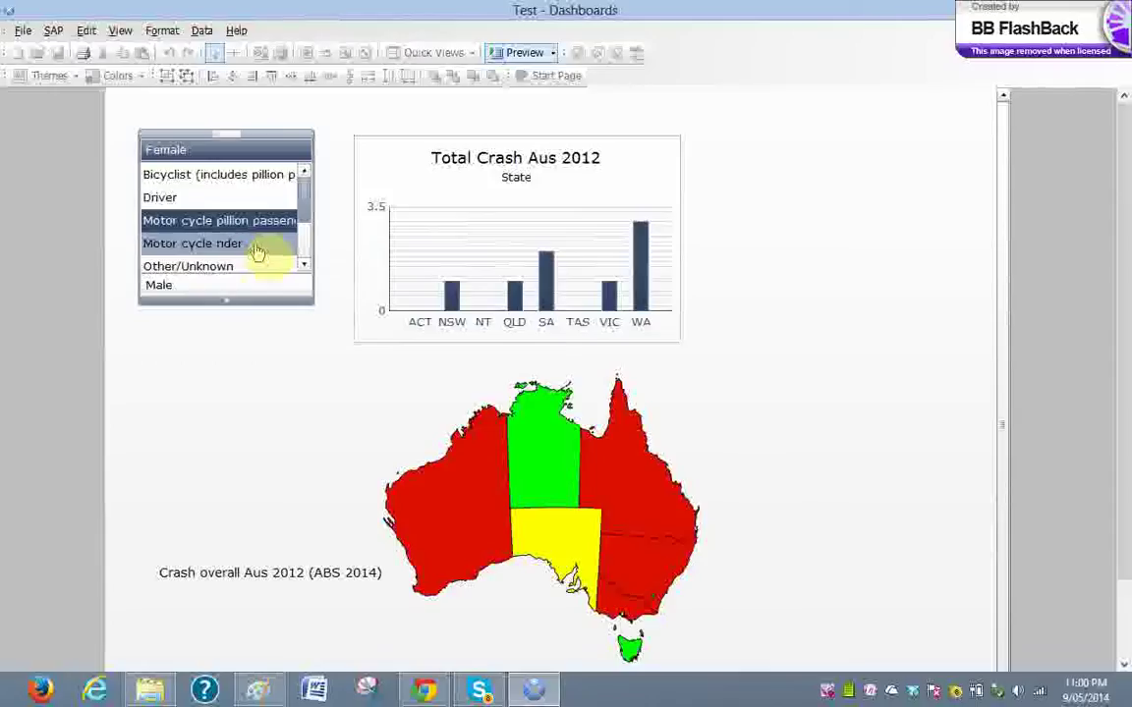
pyautogui.click(256, 246)
pyautogui.click(273, 264)
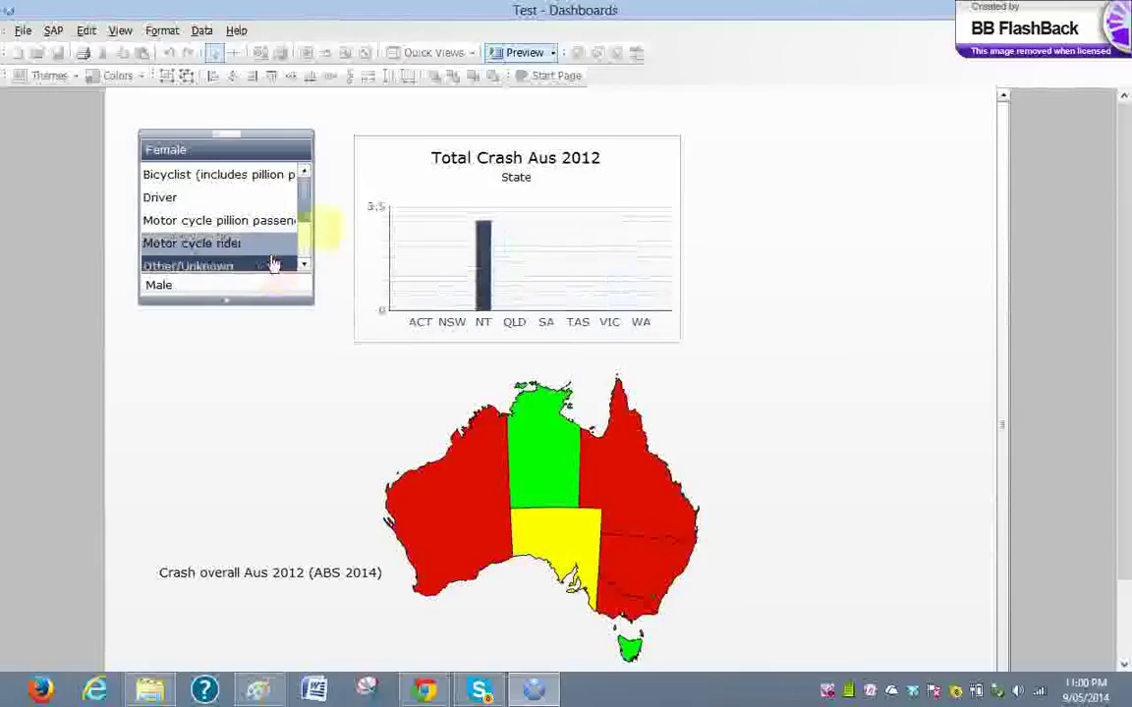
pyautogui.scroll(-2, 304, 224)
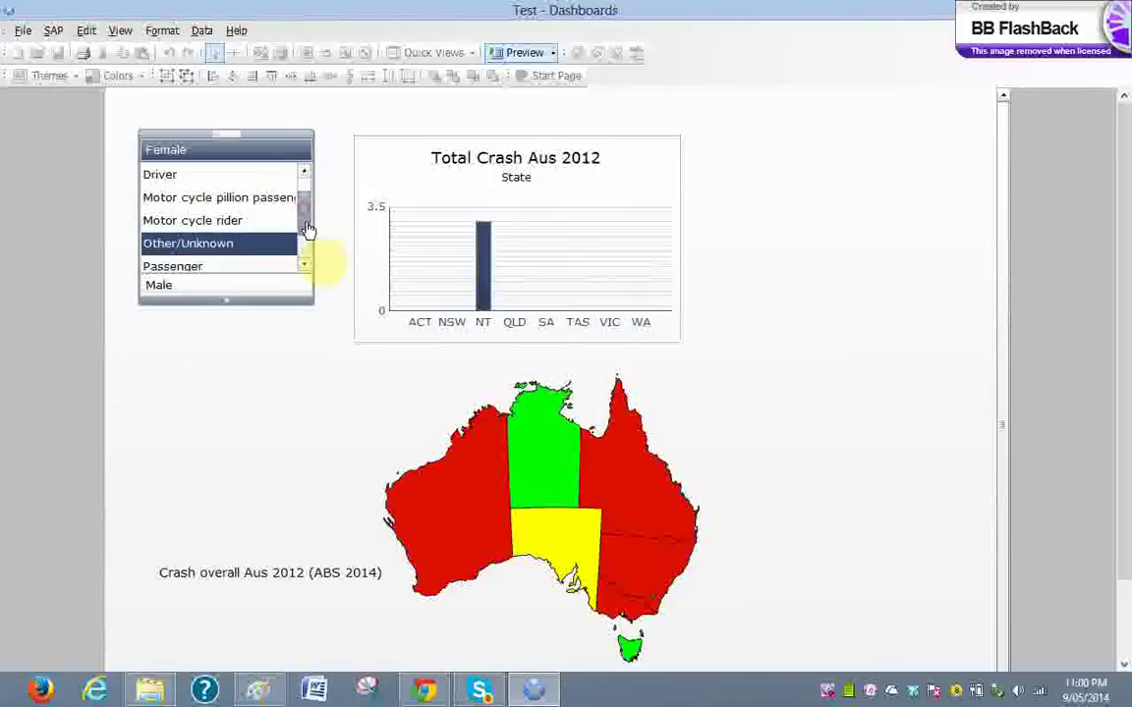
pyautogui.click(280, 224)
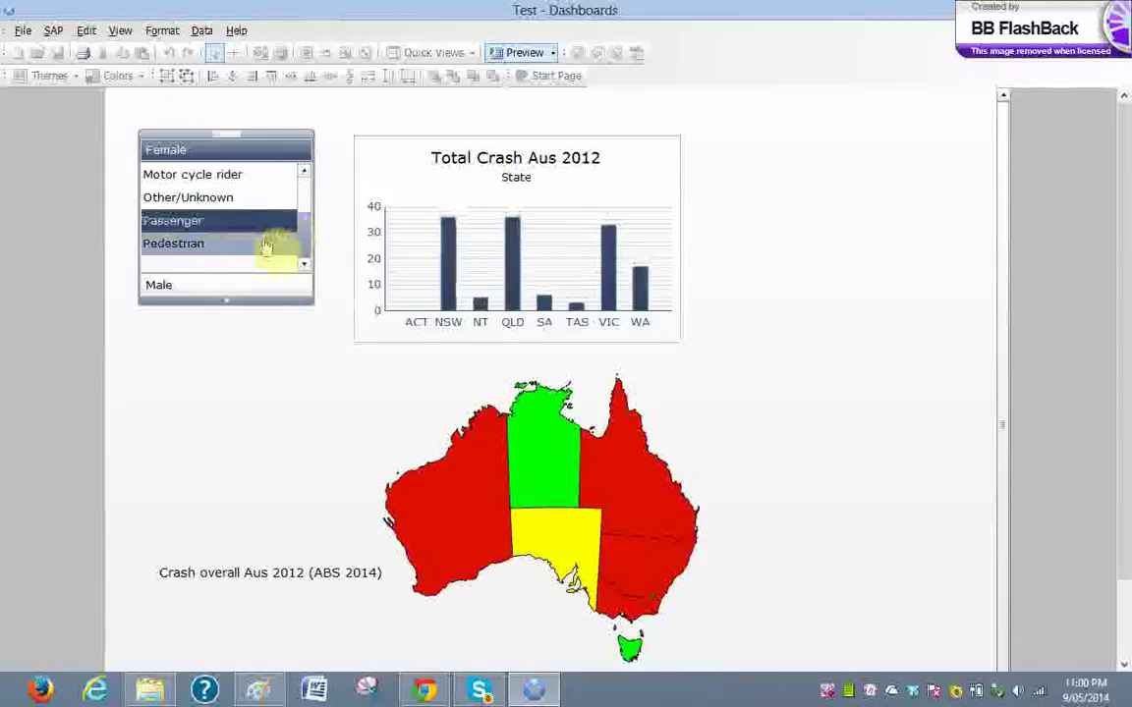
pyautogui.click(270, 244)
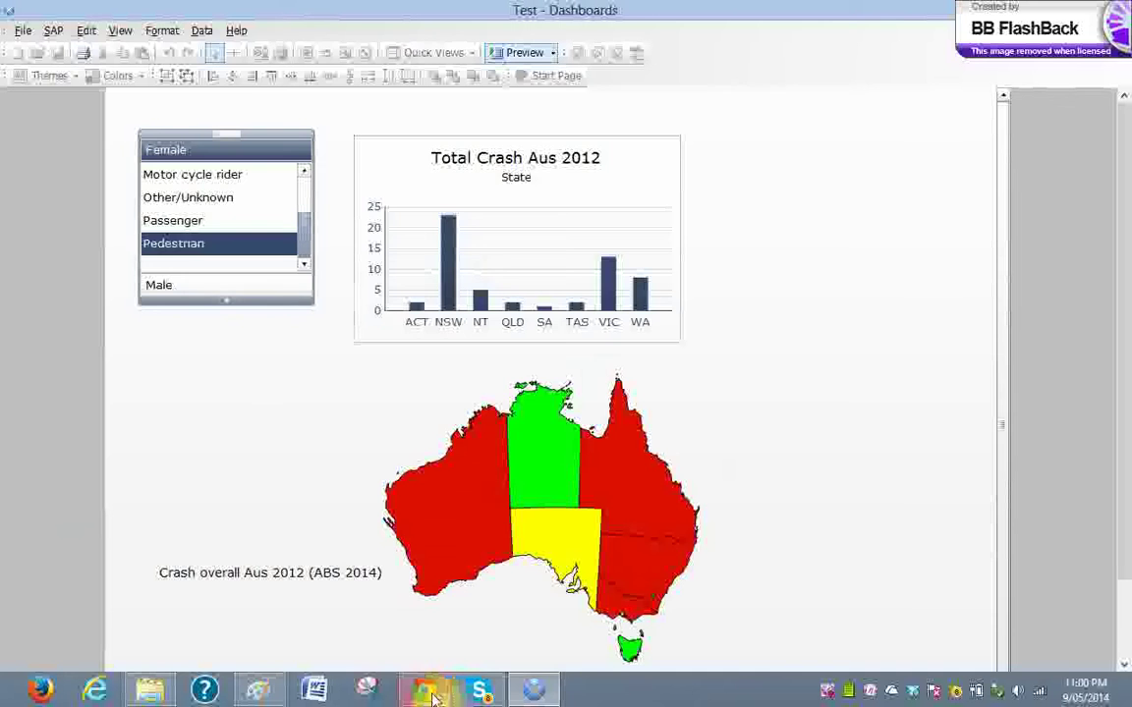
pyautogui.click(532, 693)
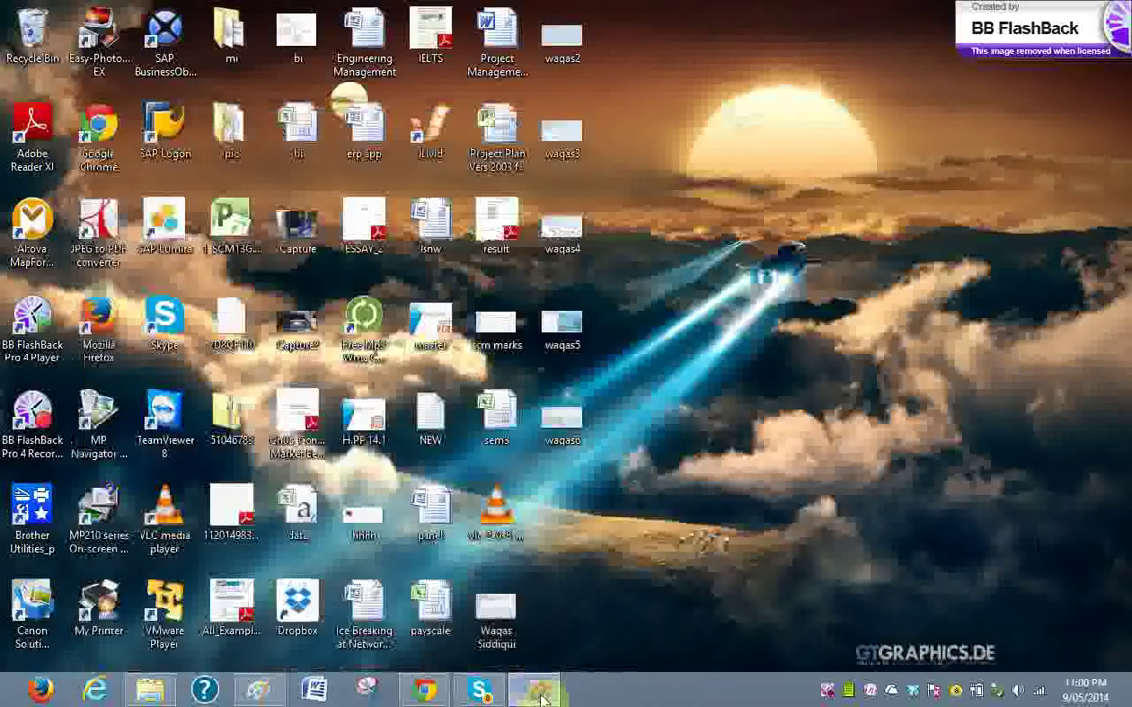
pyautogui.click(540, 693)
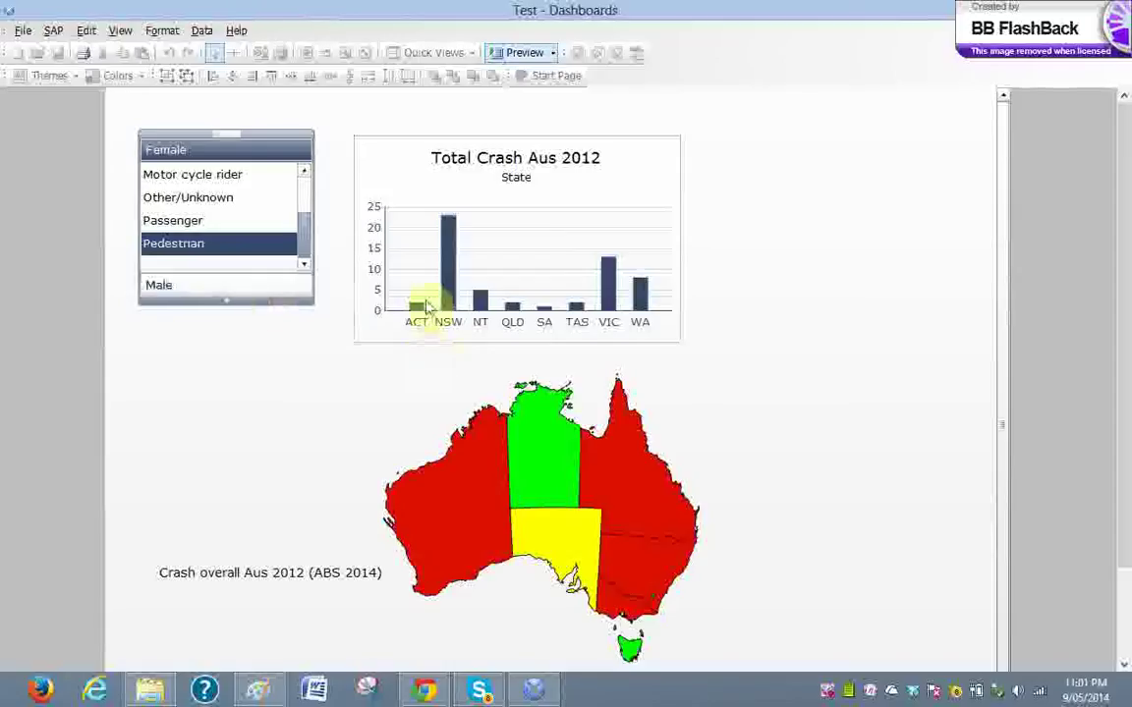
# Inspect the Male bicyclist counts on the column chart and the state values on the Australia map, and exit the preview
pyautogui.click(290, 293)
pyautogui.moveTo(455, 291)
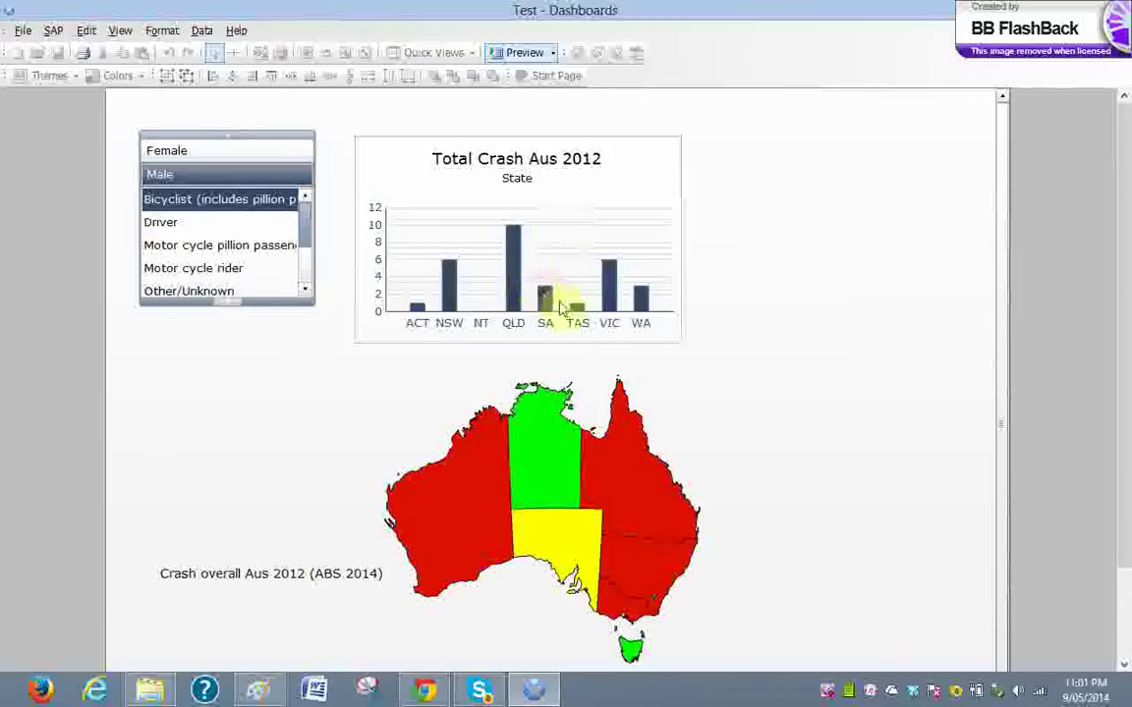
pyautogui.moveTo(521, 253)
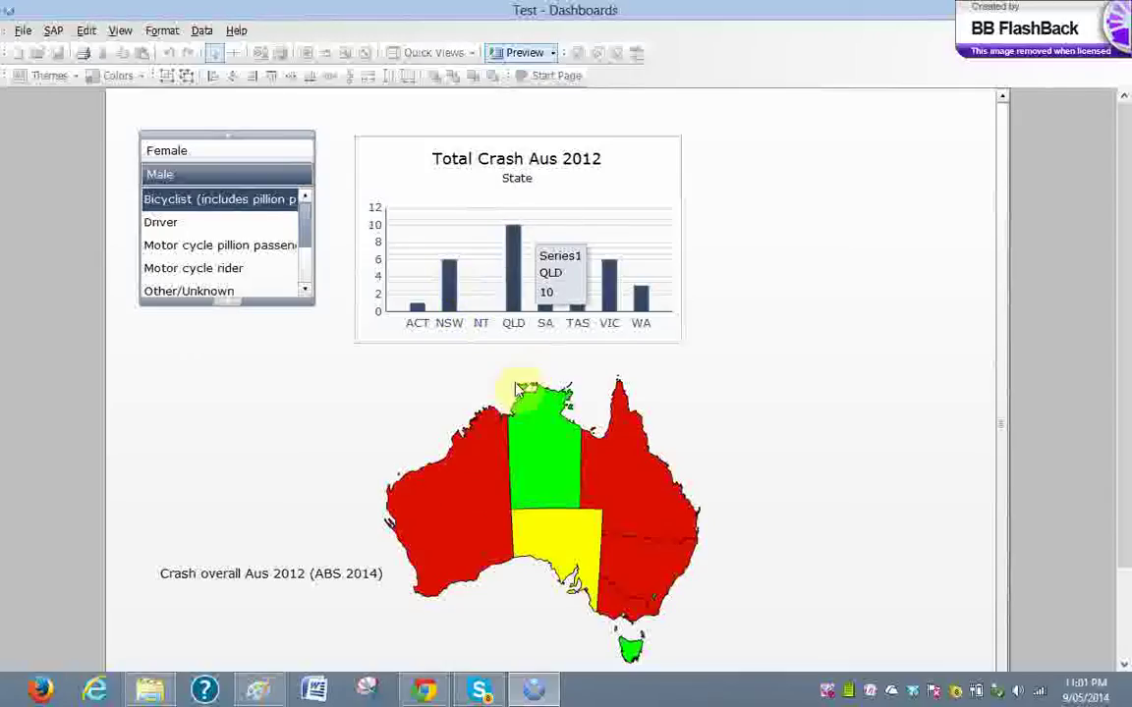
pyautogui.moveTo(455, 490)
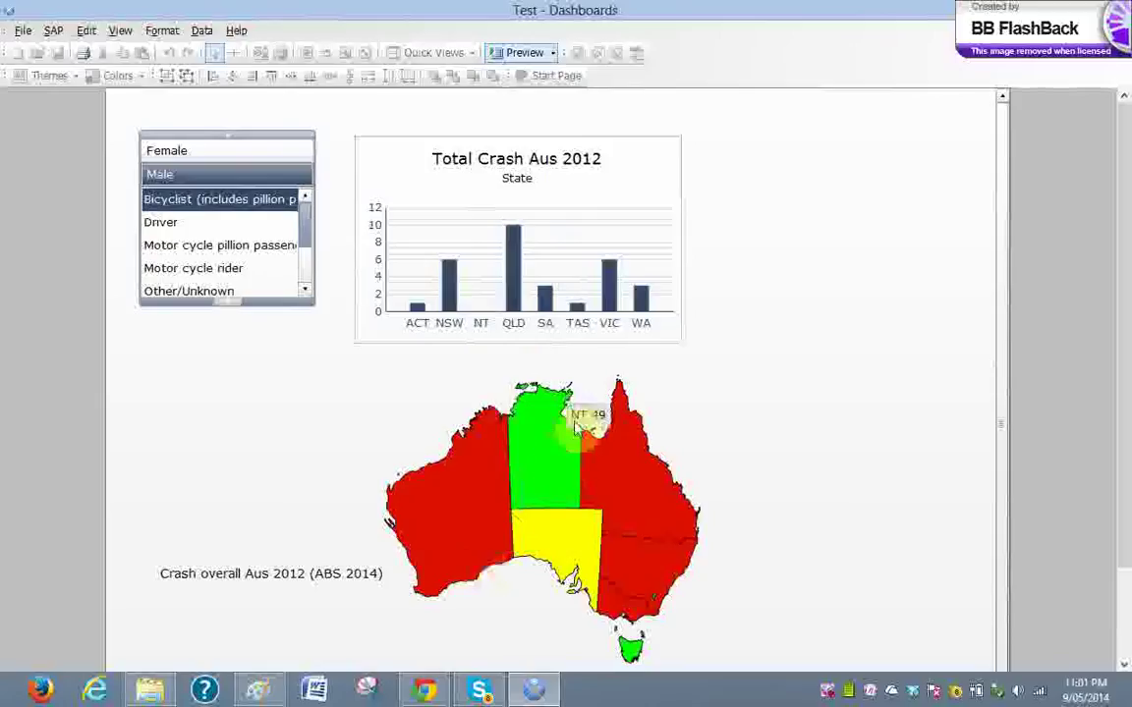
pyautogui.moveTo(576, 539)
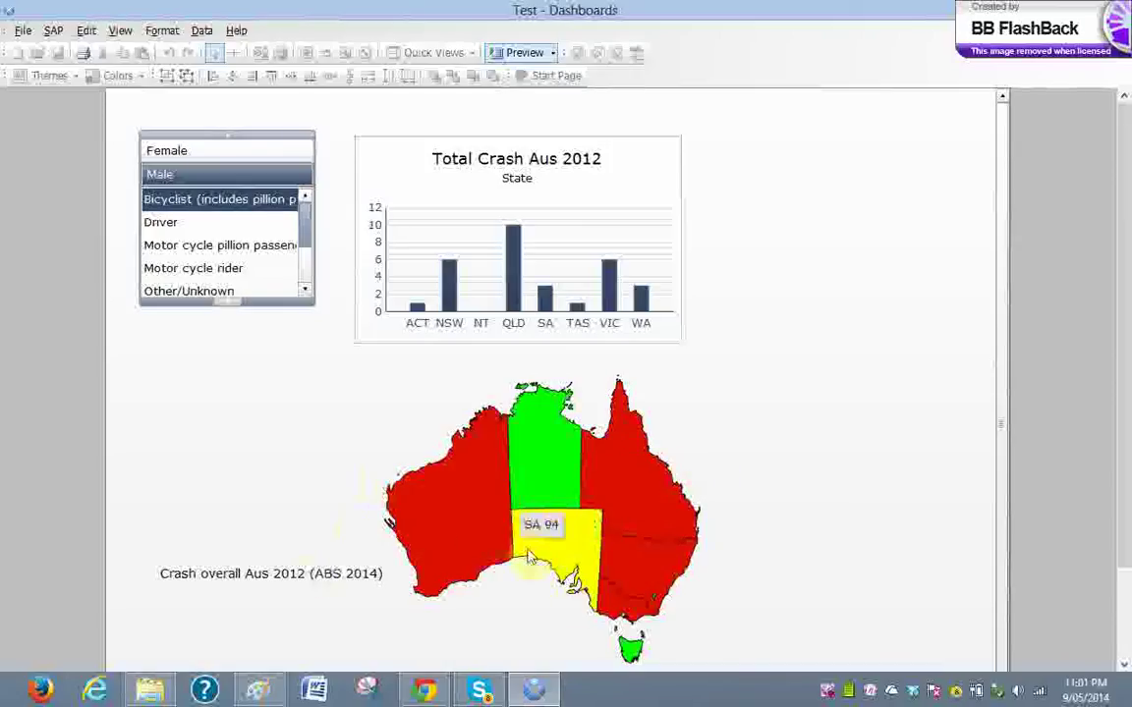
pyautogui.moveTo(663, 601)
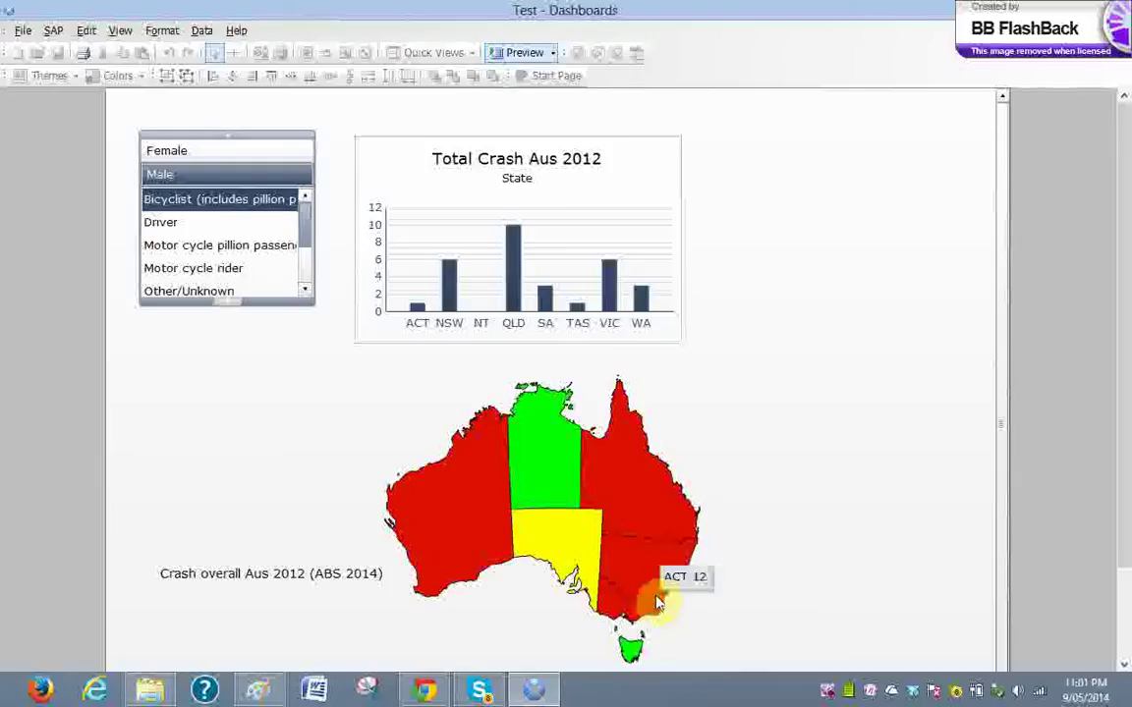
pyautogui.moveTo(637, 577)
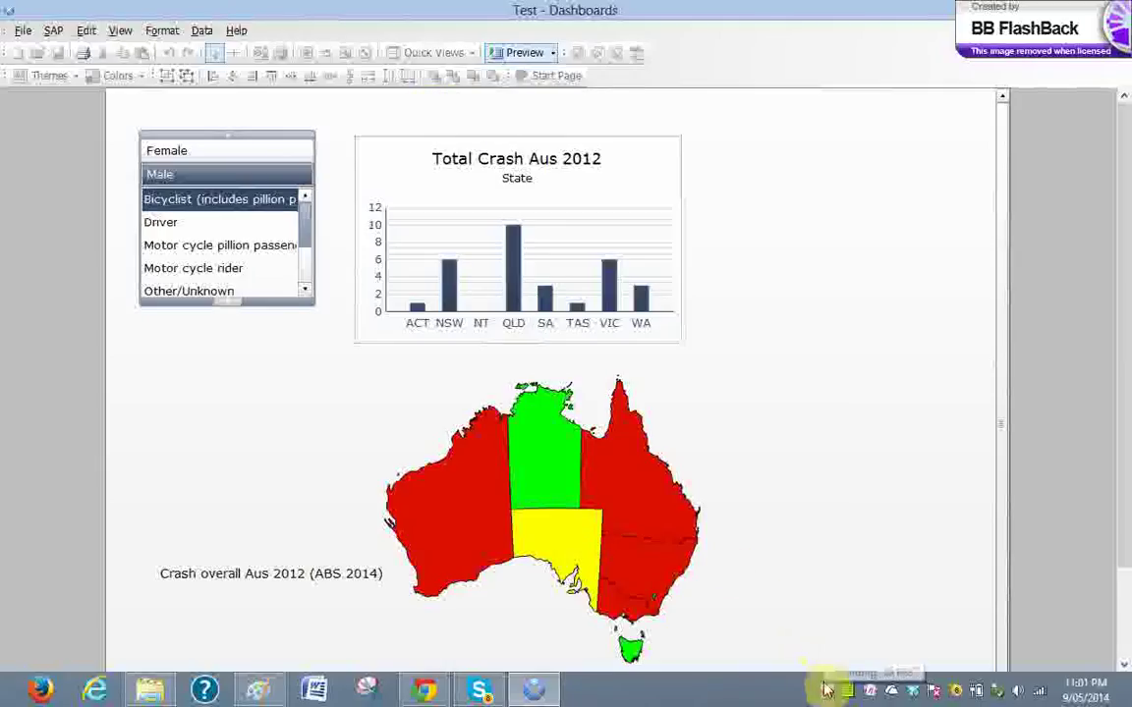
pyautogui.click(502, 53)
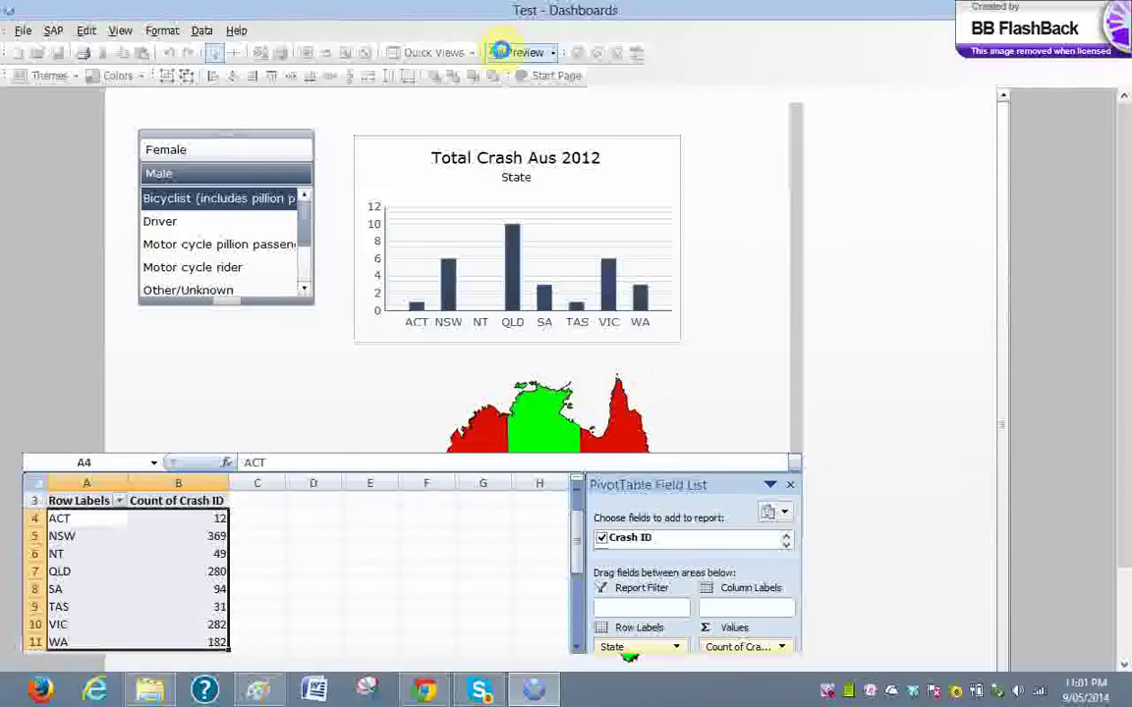
pyautogui.click(504, 53)
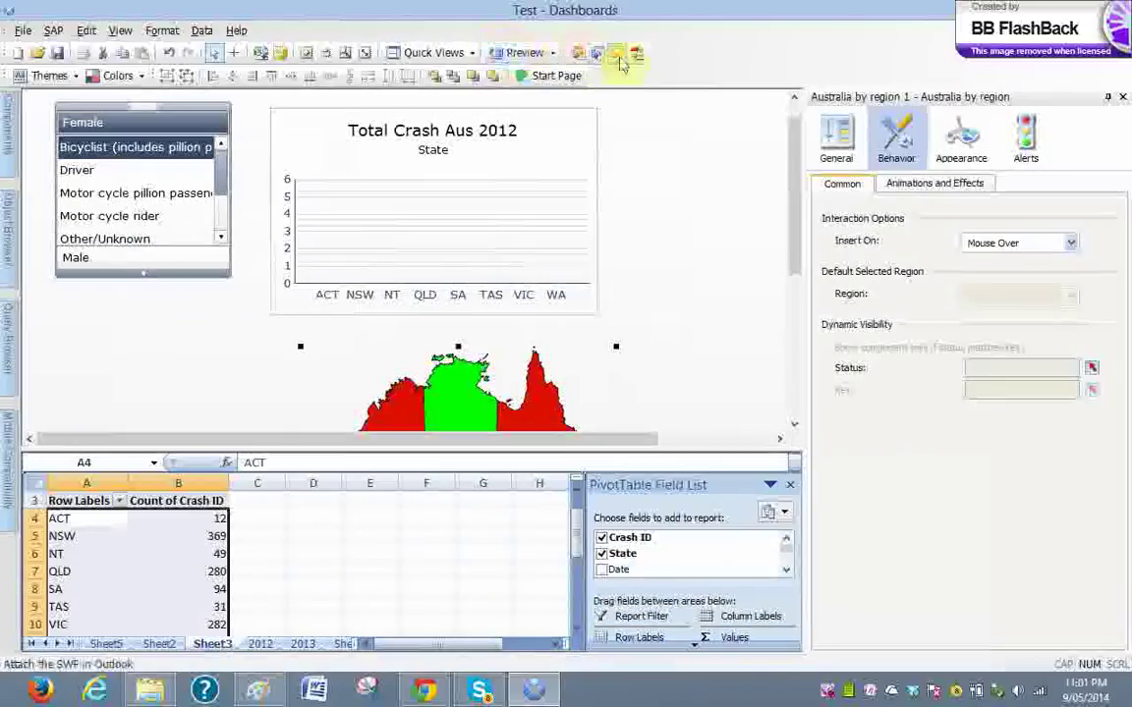